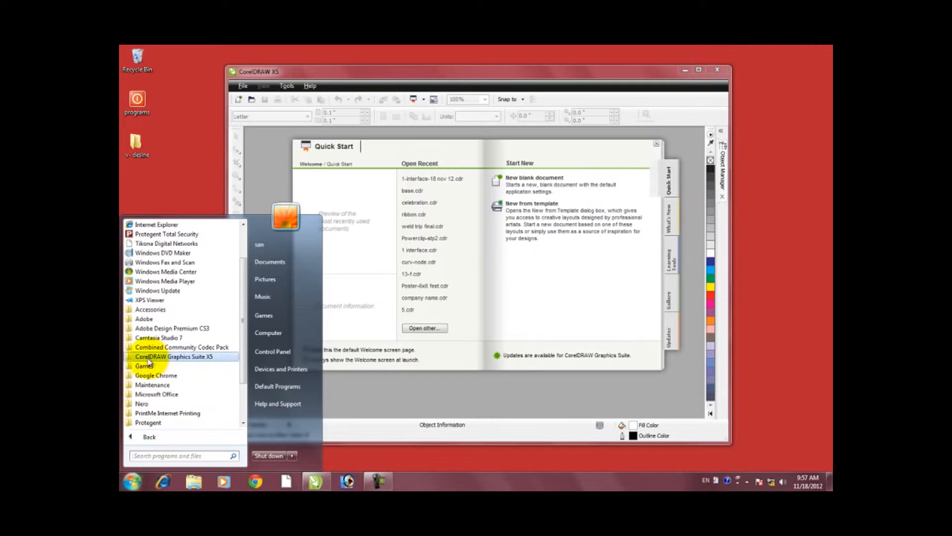
Create a desktop shortcut for CorelDRAW X5 from the CorelDRAW Graphics Suite X5 program group and select it.
click(193, 357)
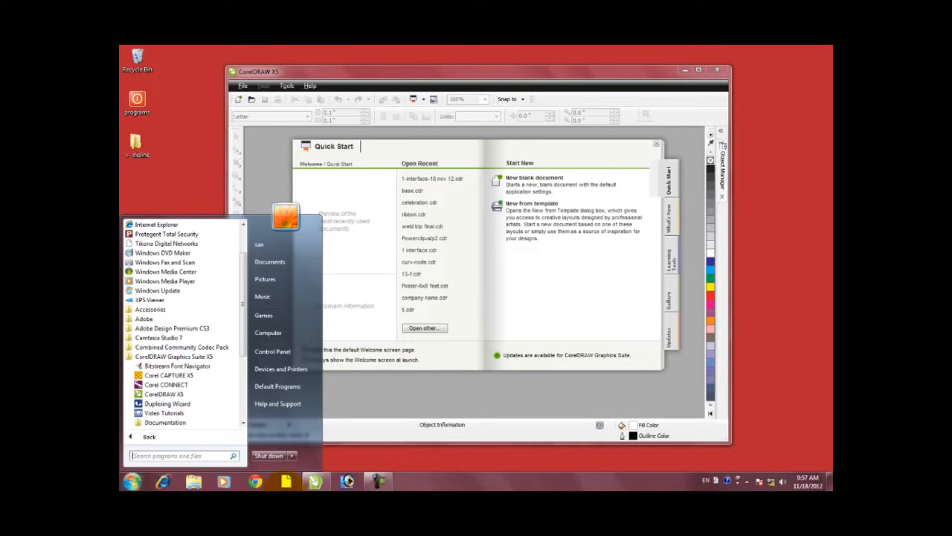
right_click(182, 396)
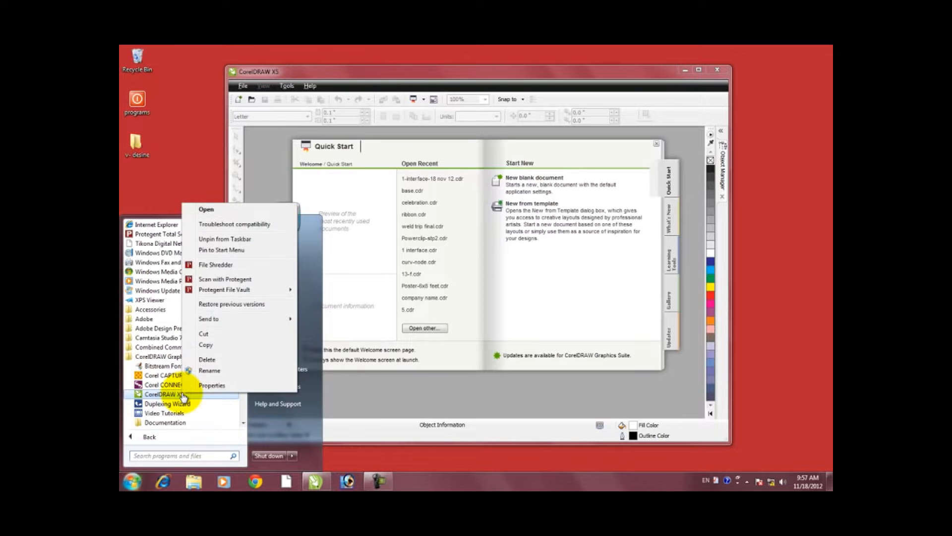
mouse_move(207, 322)
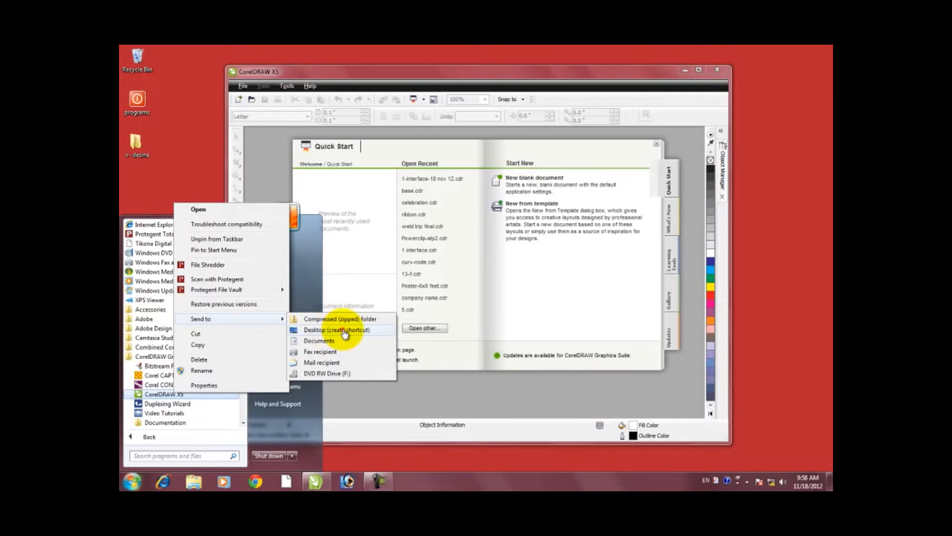
click(345, 330)
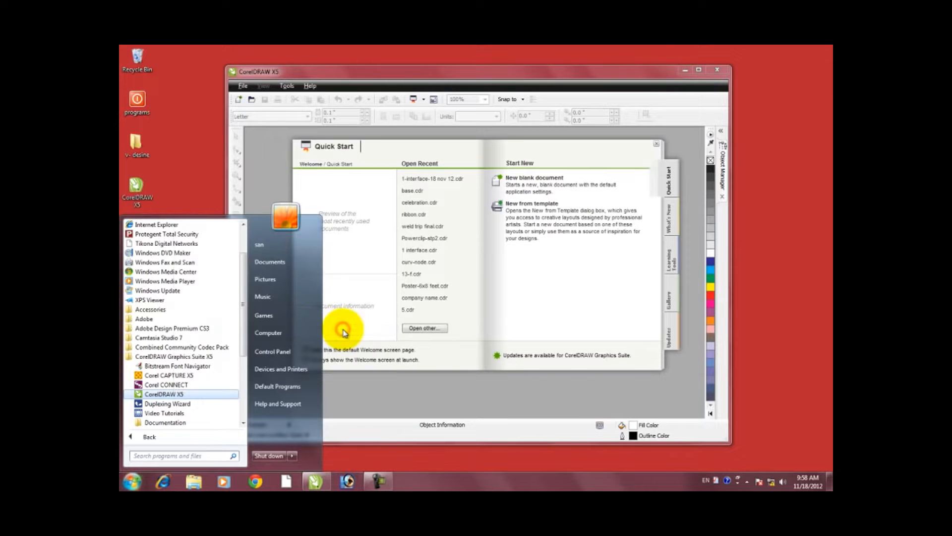
click(160, 194)
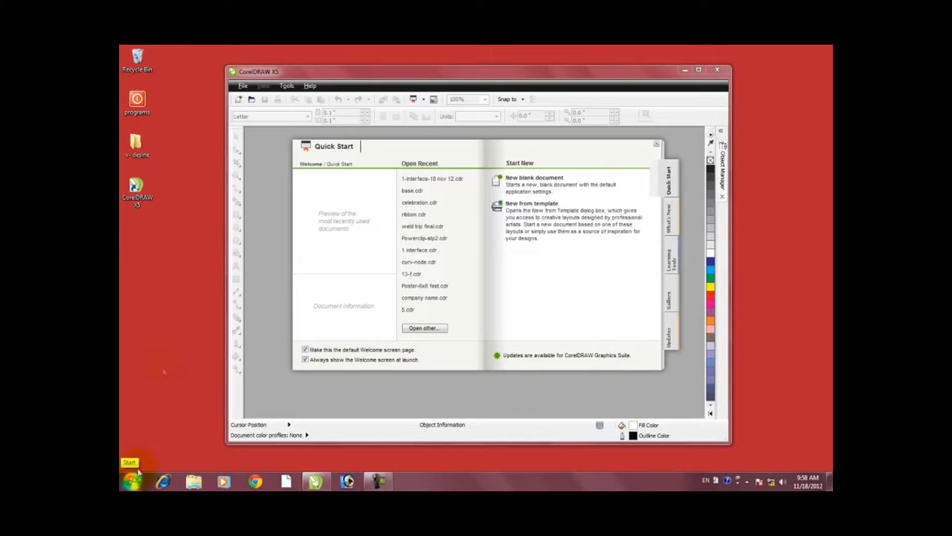
click(138, 199)
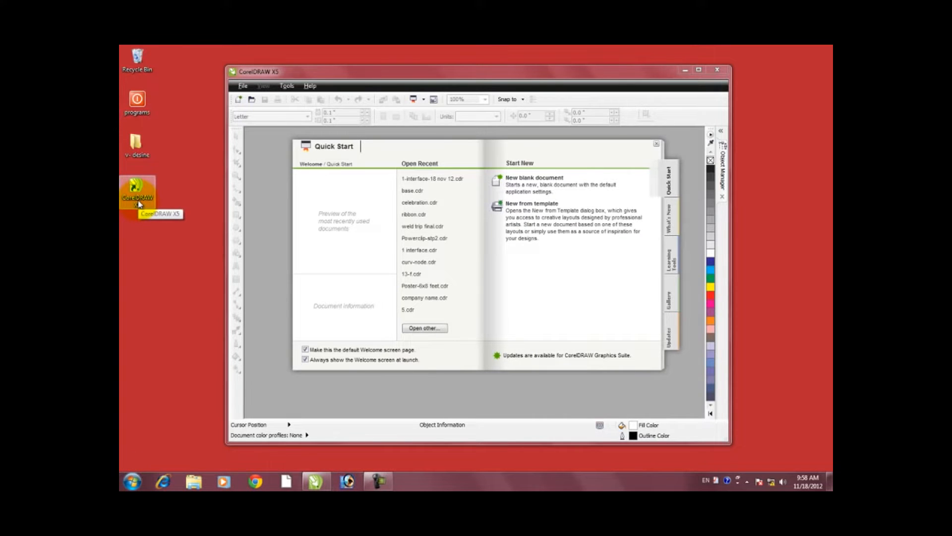
click(143, 197)
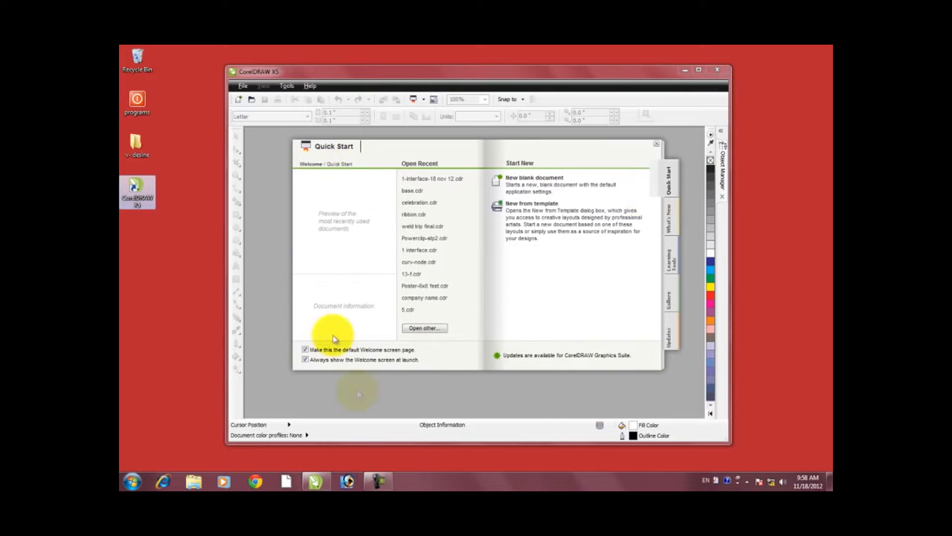
Disable showing the Welcome screen at launch and close the Welcome screen.
click(305, 361)
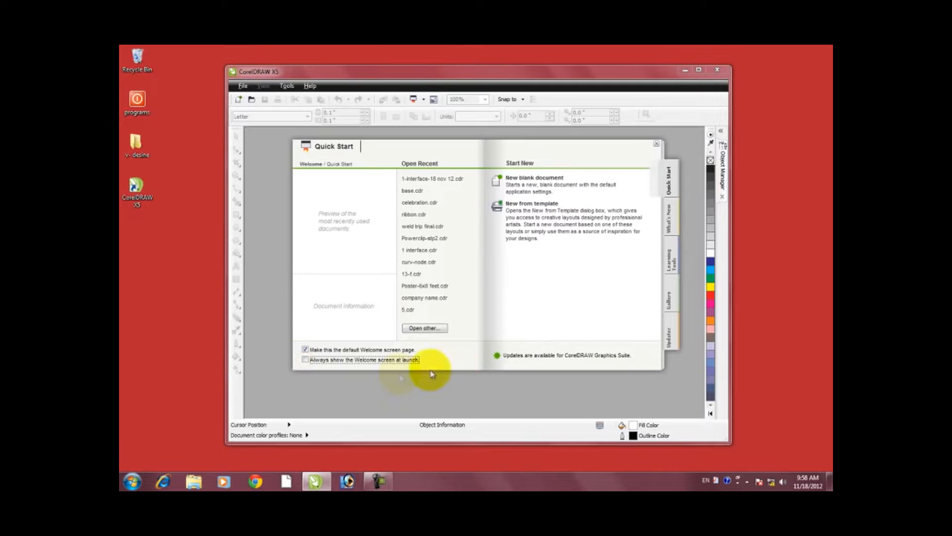
click(196, 135)
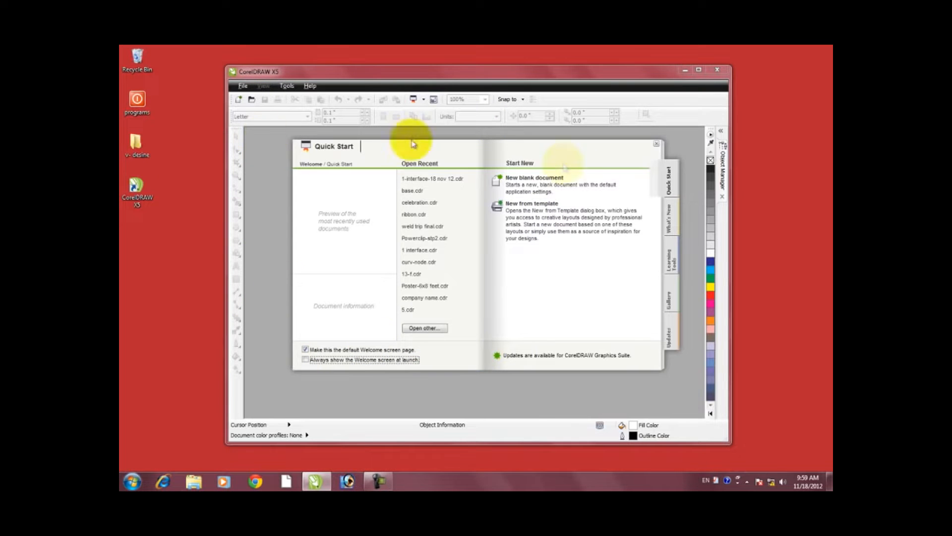
click(657, 143)
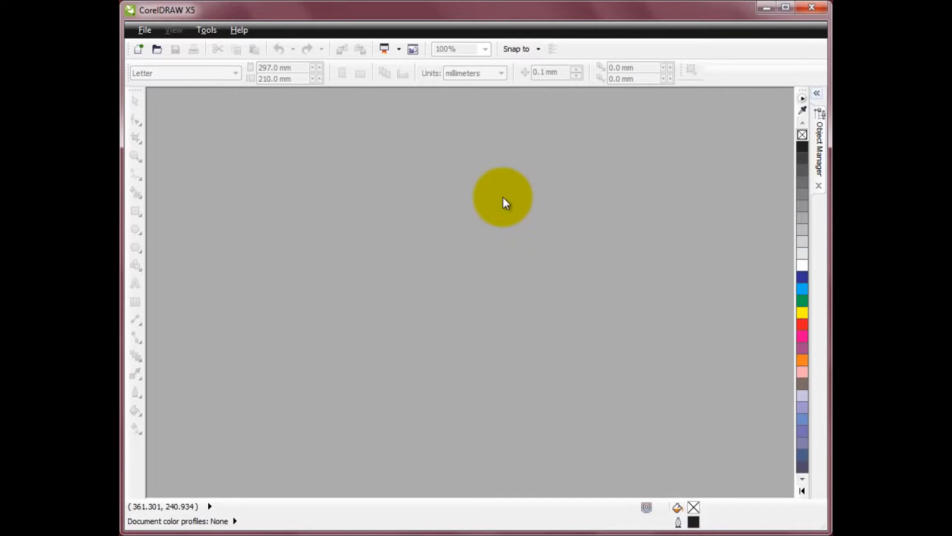
Start a new document named san-1 with the CorelDRAW default preset destination.
click(144, 29)
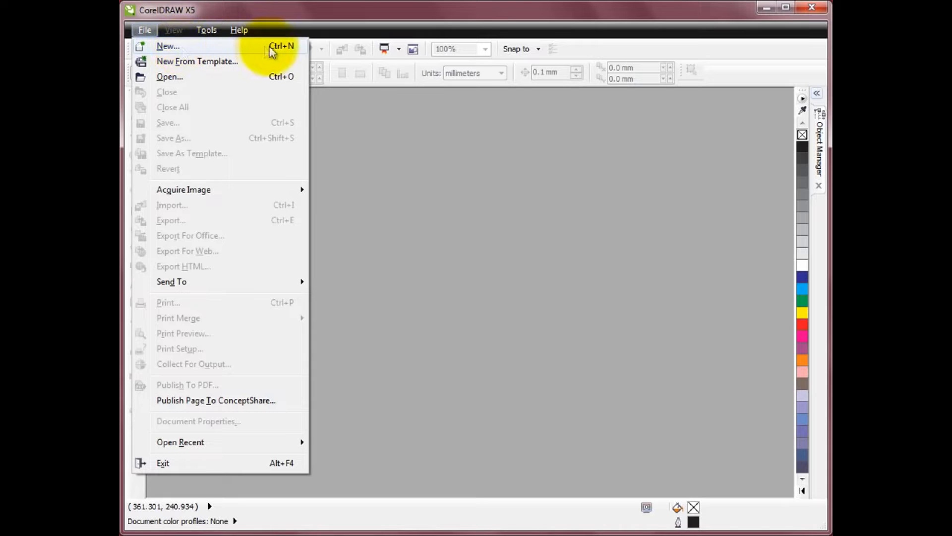
click(204, 47)
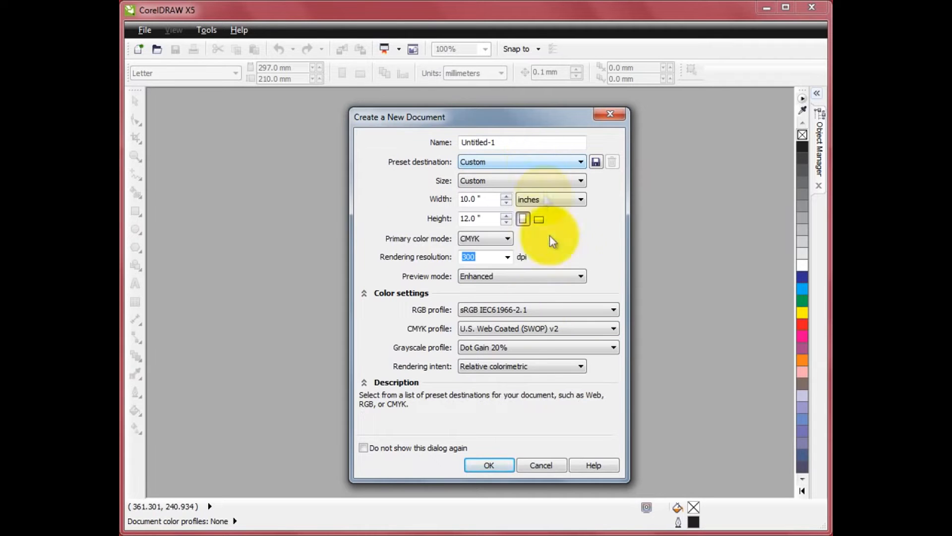
drag(496, 142, 401, 143)
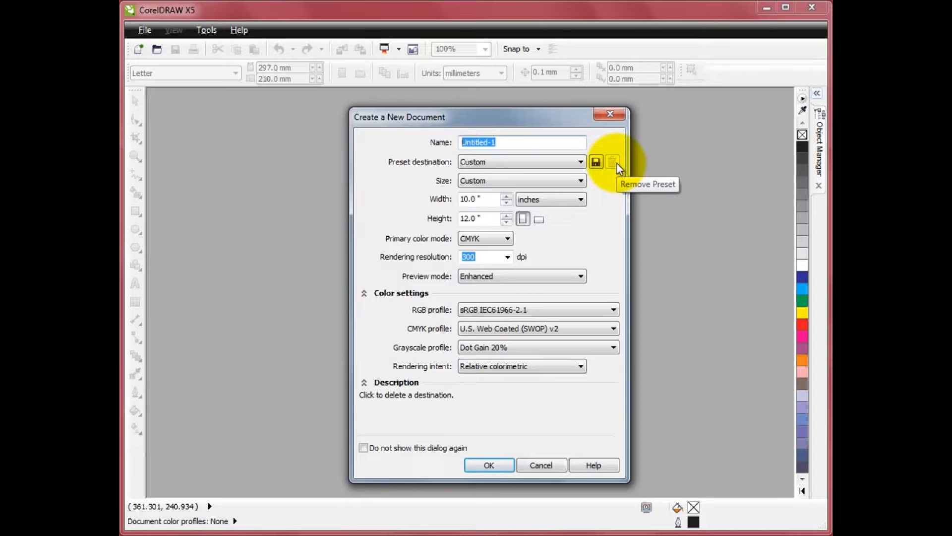
text(san-1)
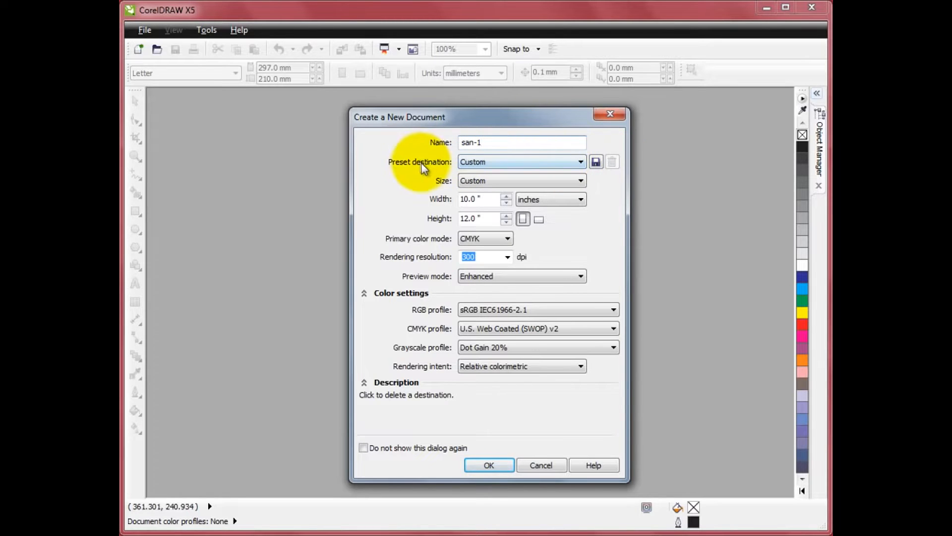
click(579, 161)
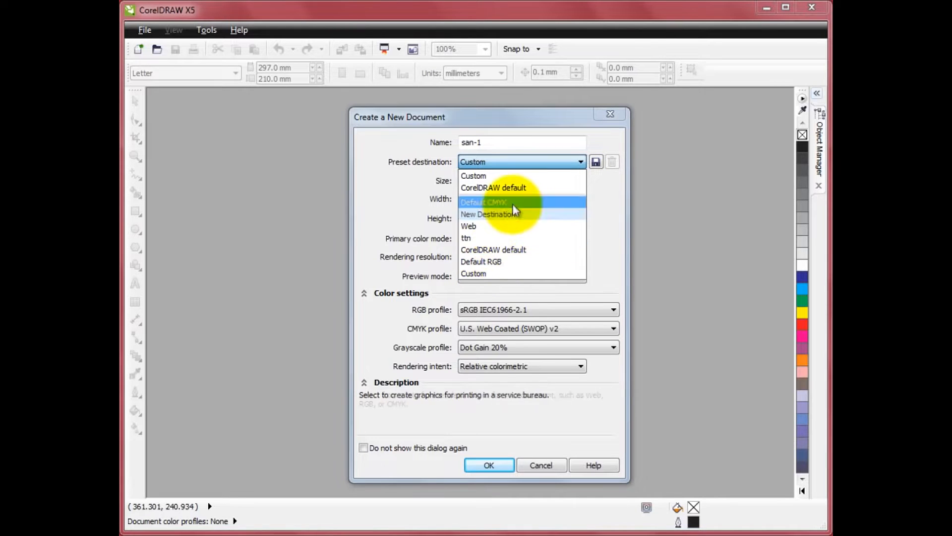
click(511, 187)
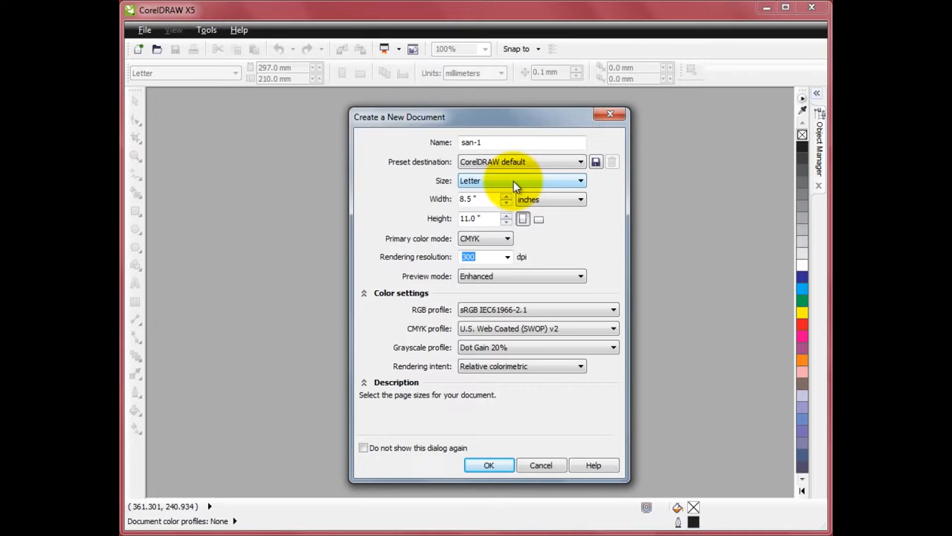
Set the new document's page to 12 inches wide and 15.5 inches high, and switch it to landscape orientation.
double_click(476, 199)
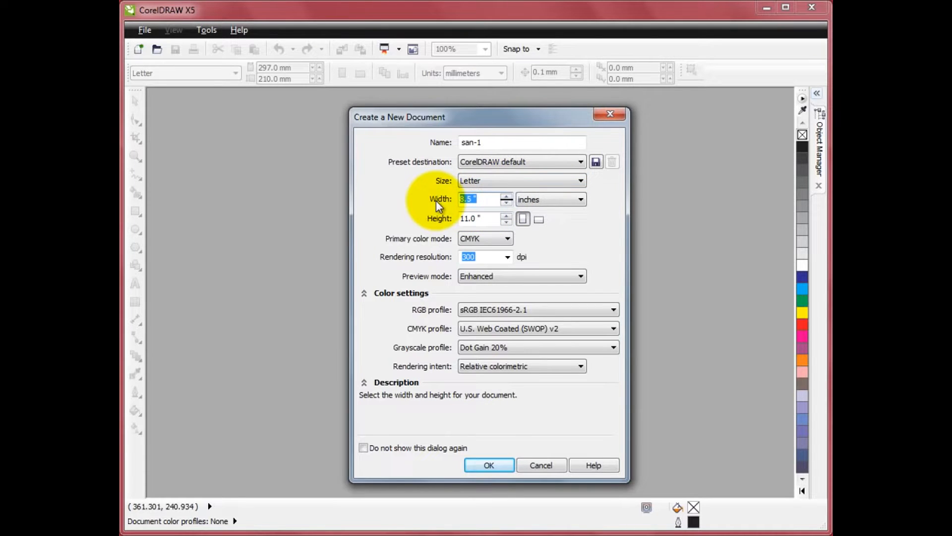
text(12)
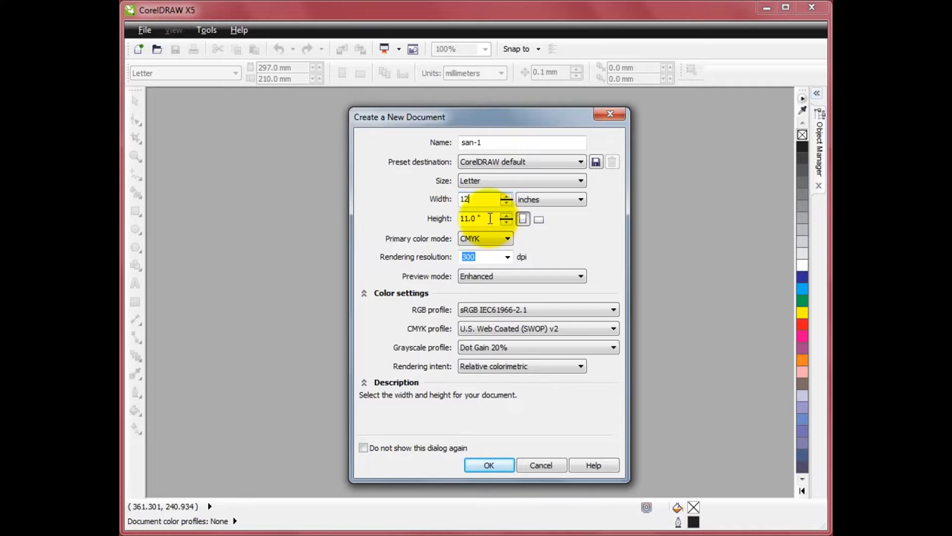
double_click(486, 218)
text(15.5)
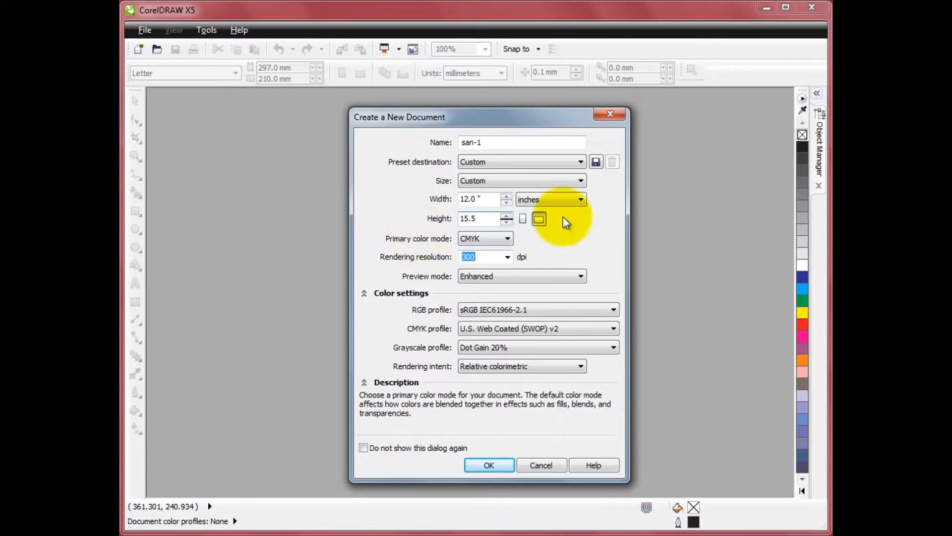
click(578, 200)
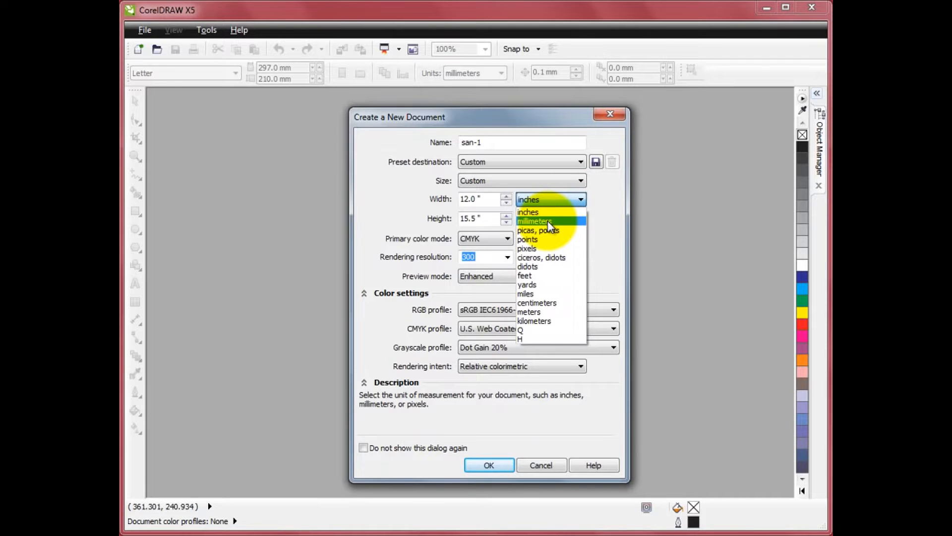
click(546, 212)
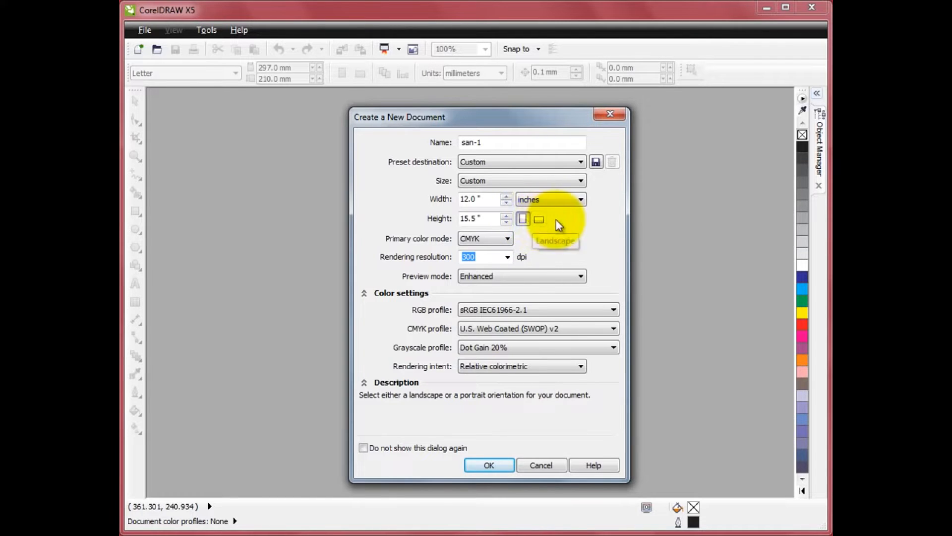
click(540, 221)
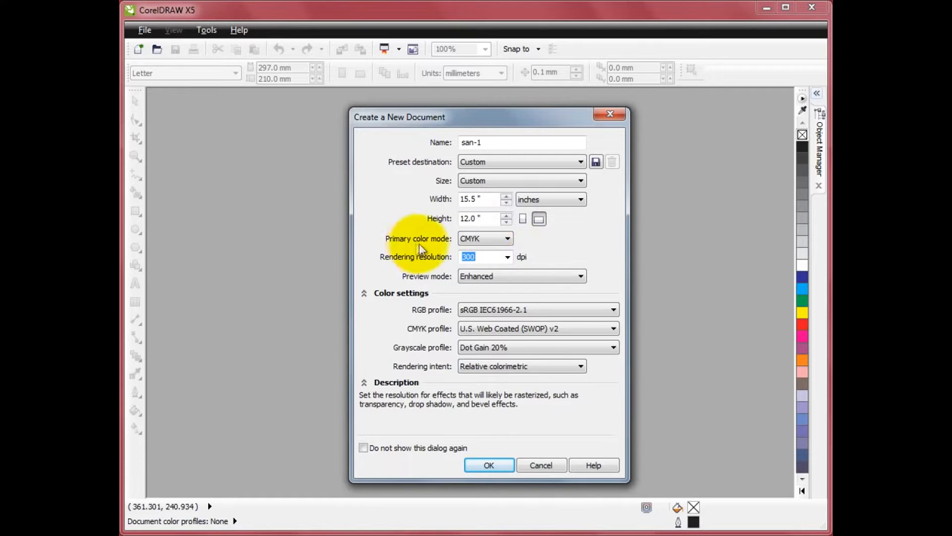
Keep the primary color mode at CMYK, the rendering resolution at 300 dpi and the preview mode at Enhanced.
click(507, 239)
click(487, 258)
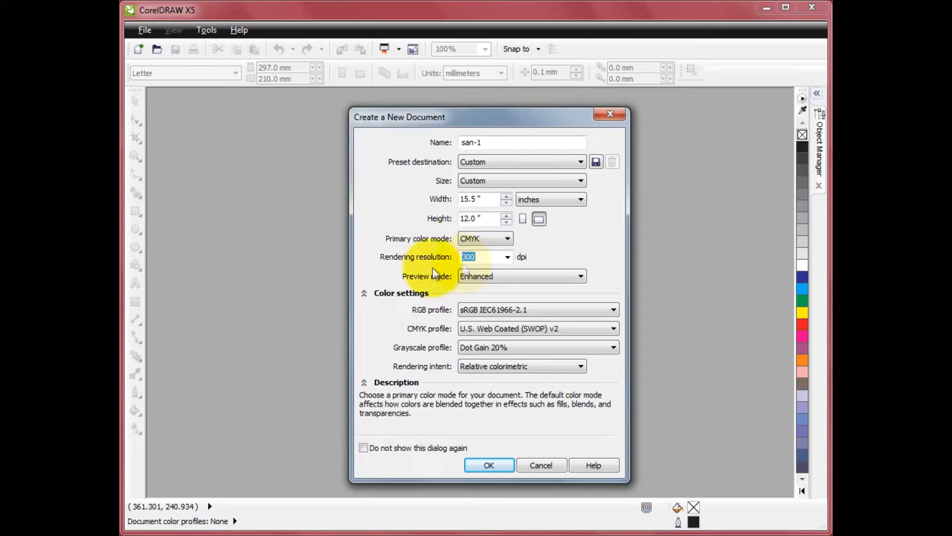
click(479, 257)
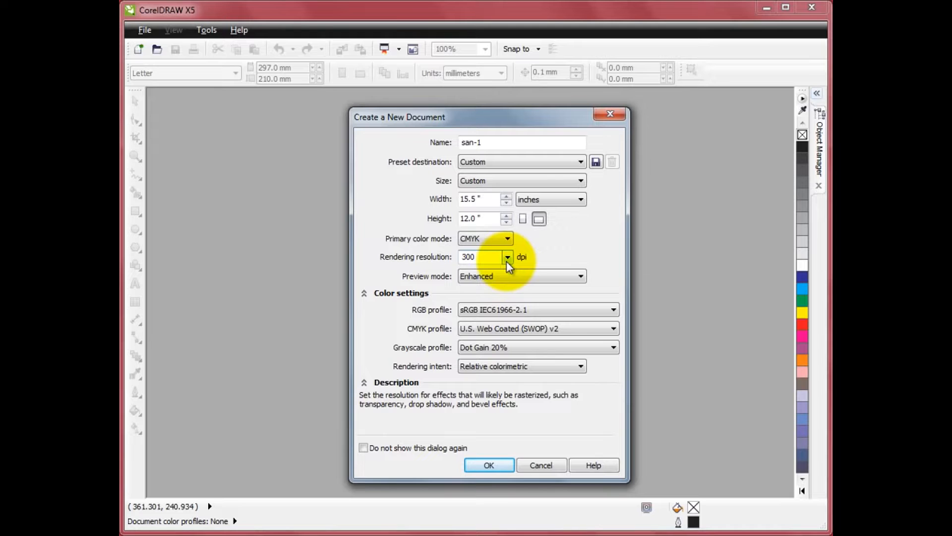
key(Tab)
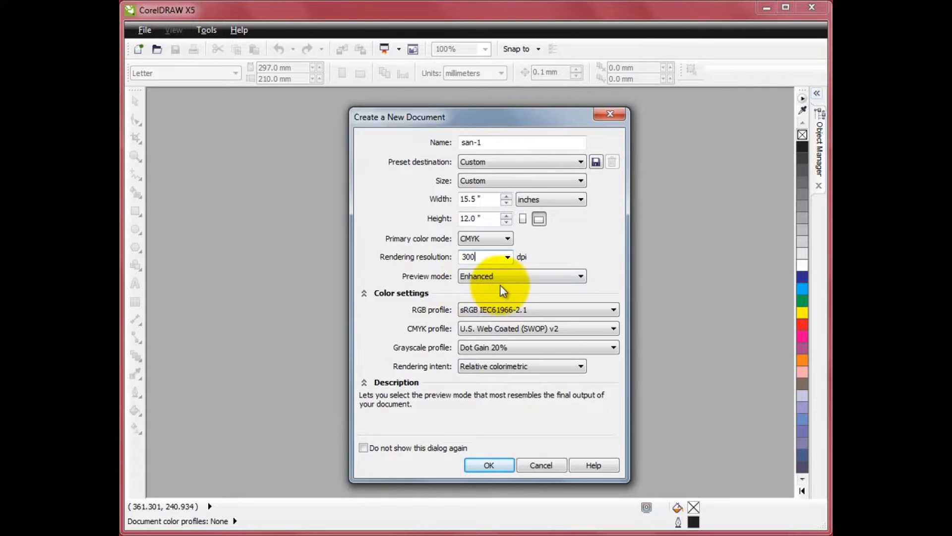
click(581, 277)
click(582, 277)
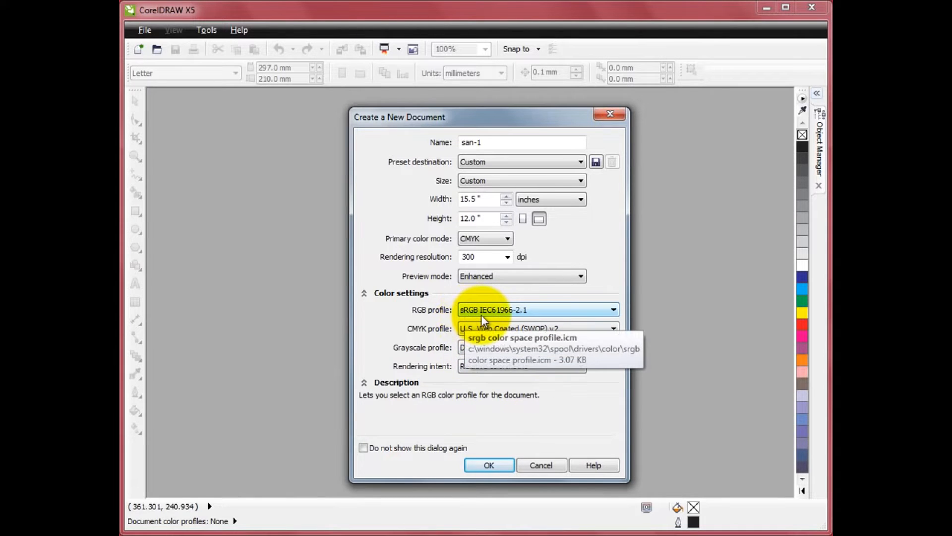
Set the document's RGB profile to Adobe RGB (1998) and create the document.
click(545, 312)
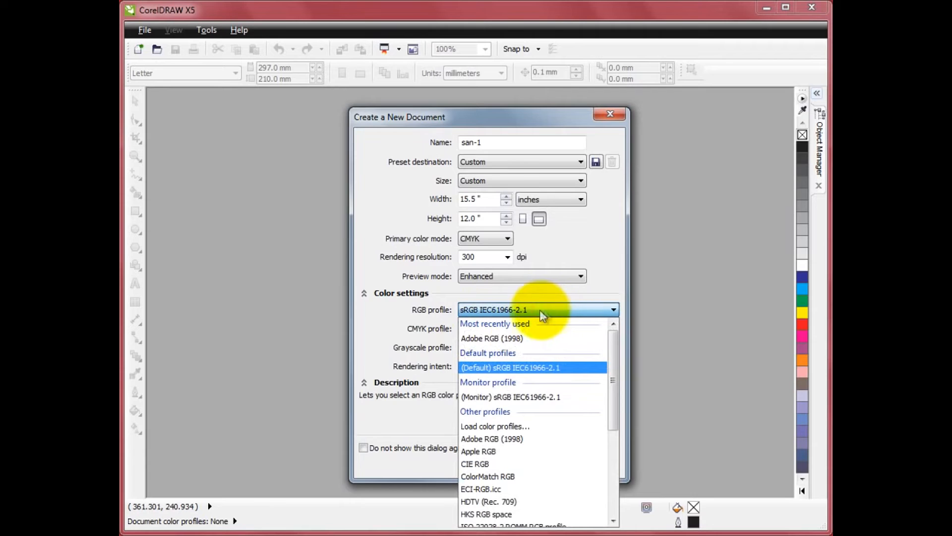
click(508, 440)
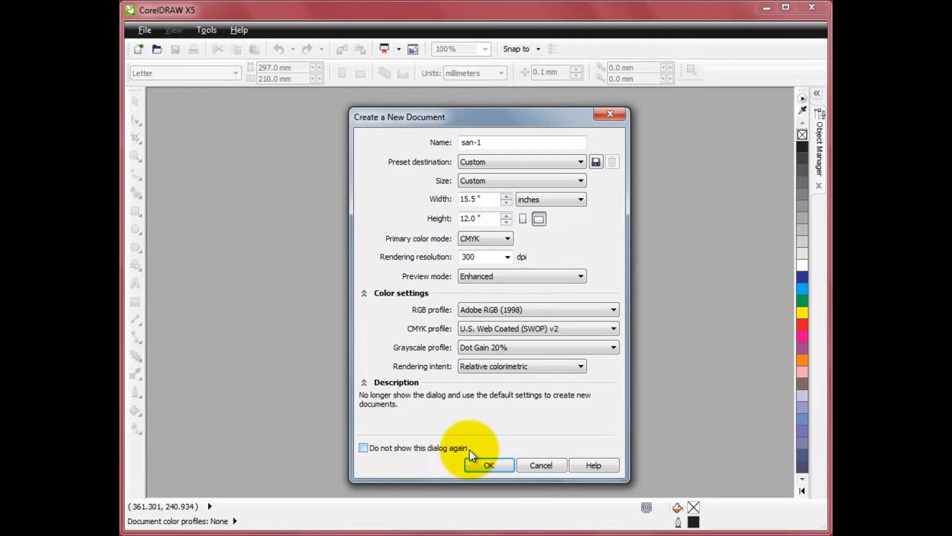
click(493, 465)
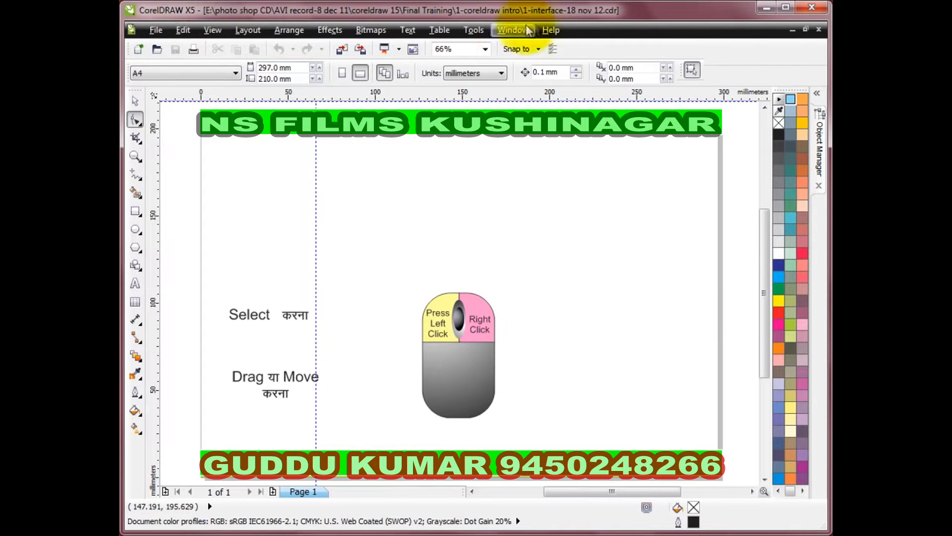
click(155, 30)
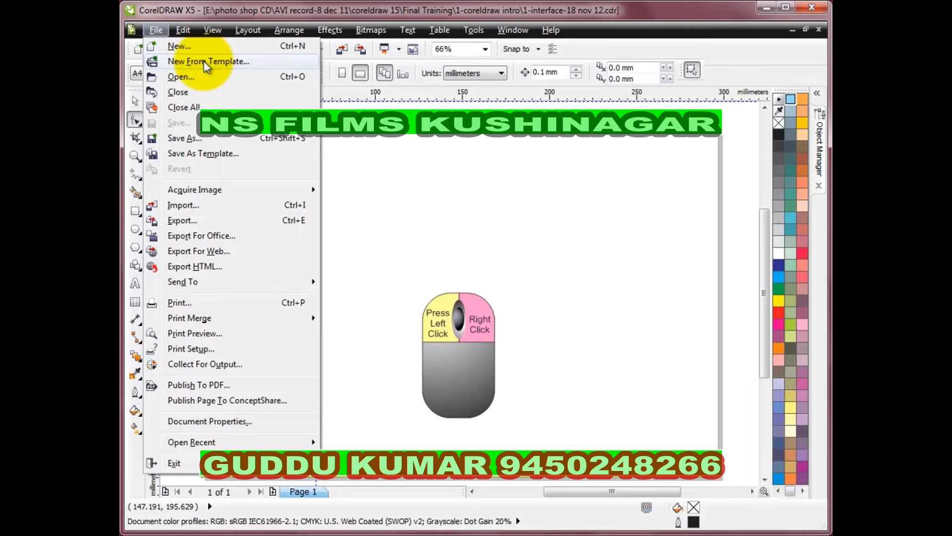
click(156, 30)
click(433, 31)
mouse_move(407, 35)
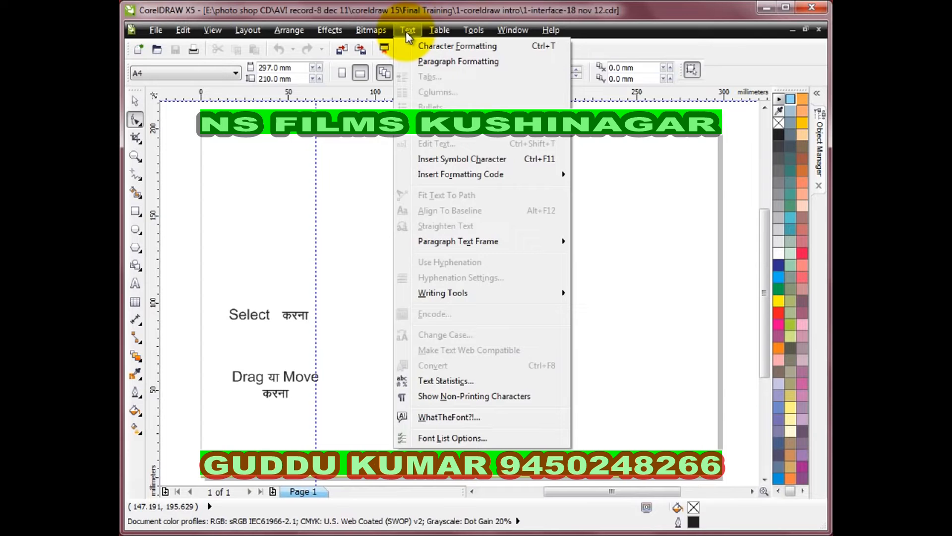
mouse_move(285, 33)
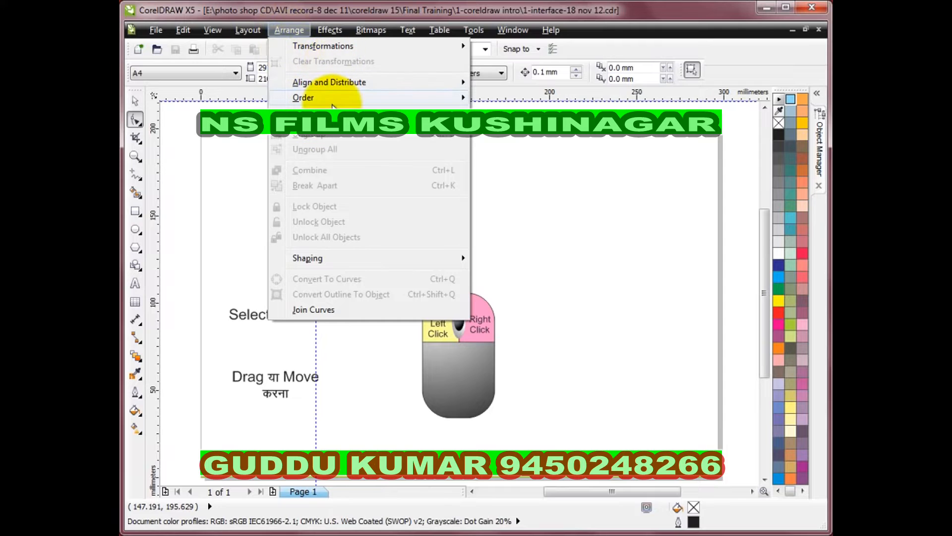
mouse_move(305, 98)
mouse_move(210, 31)
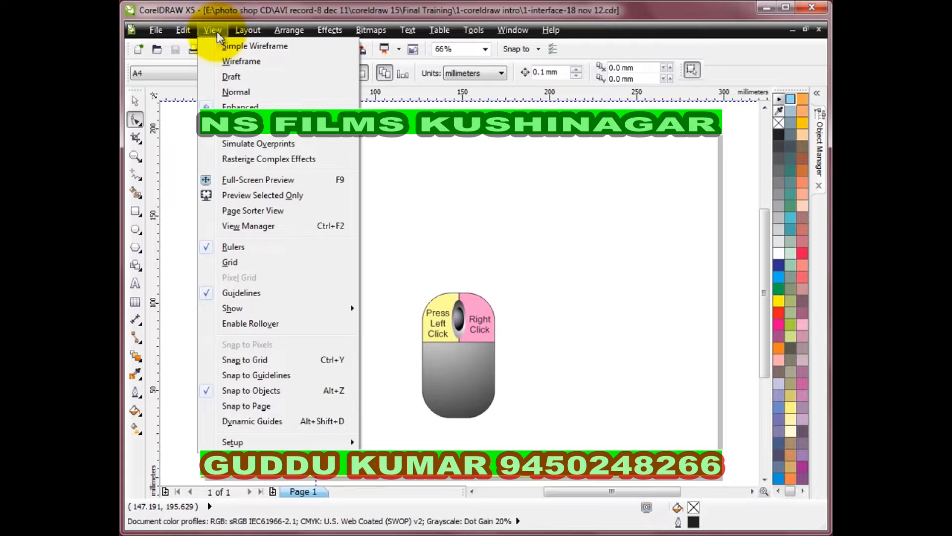
click(723, 48)
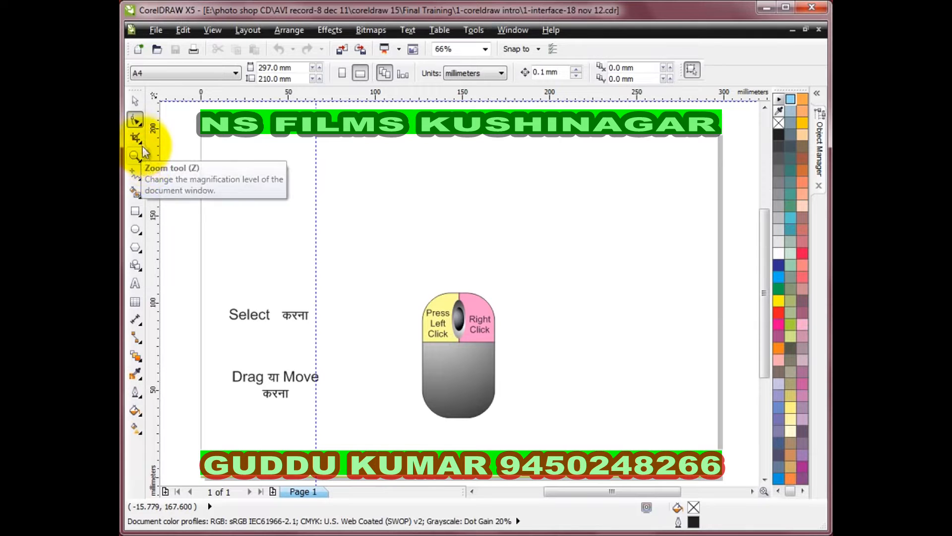
click(140, 163)
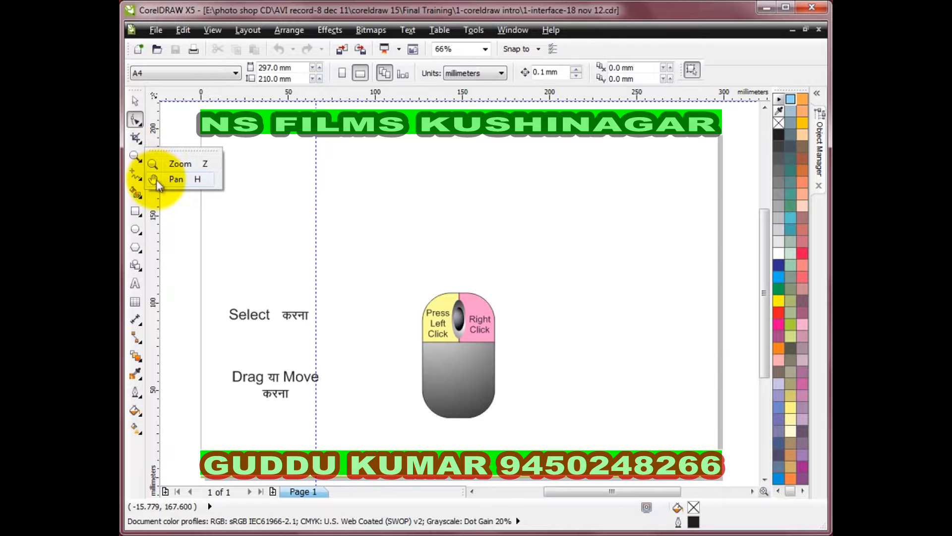
Examine the settings offered for the Zoom tool, the "Select करना" text and the mouse drawing, including their fill and outline details.
click(181, 164)
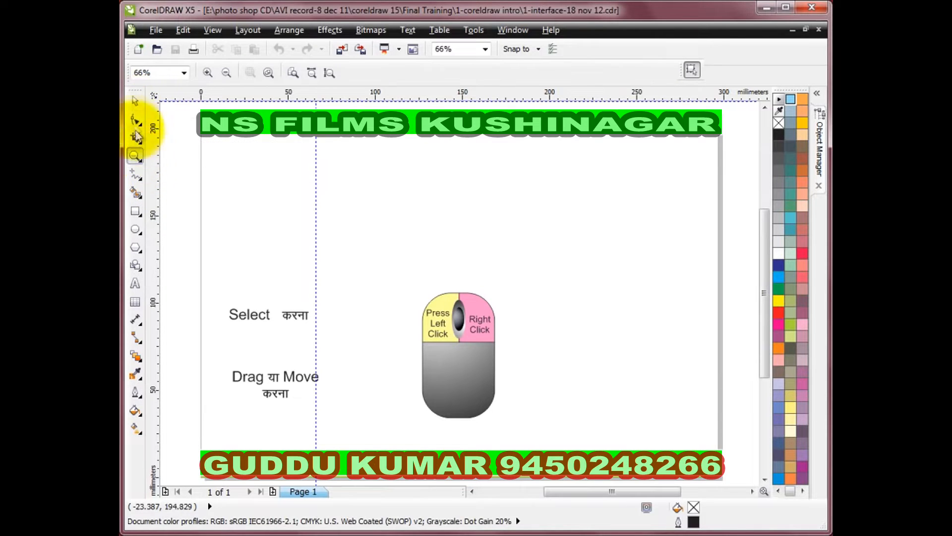
click(134, 102)
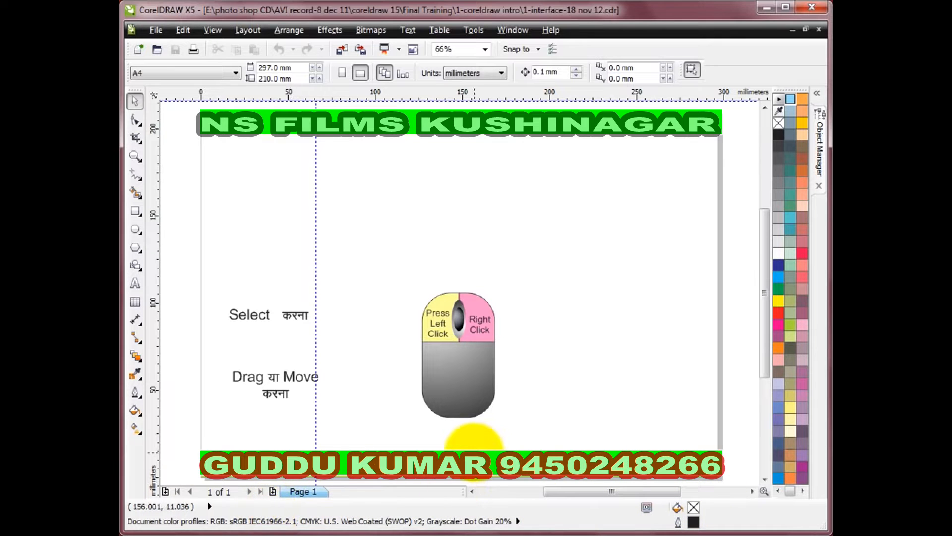
click(255, 314)
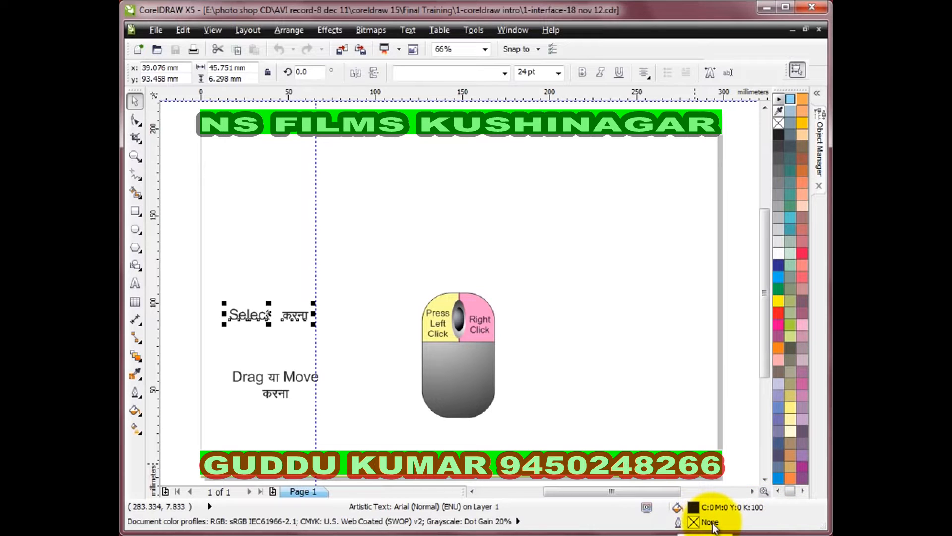
click(453, 379)
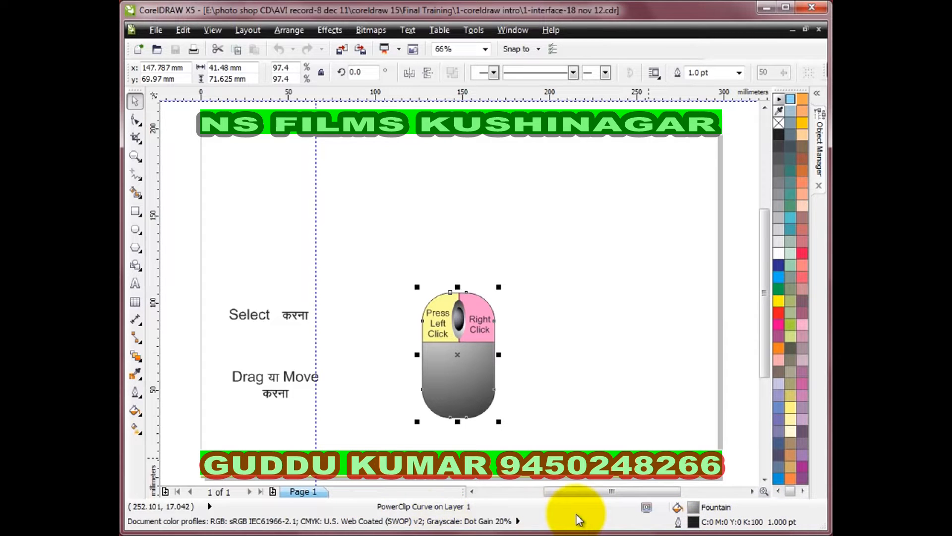
drag(562, 523, 489, 40)
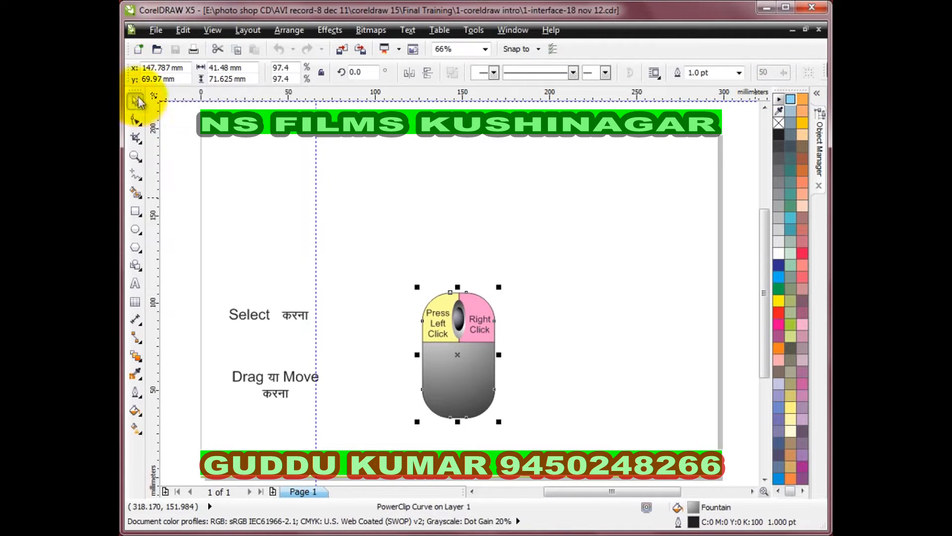
Undock the toolbox, move it as a floating palette over the page, and dock it back in place.
mouse_move(133, 89)
mouse_down()
mouse_move(276, 159)
mouse_move(303, 159)
mouse_up()
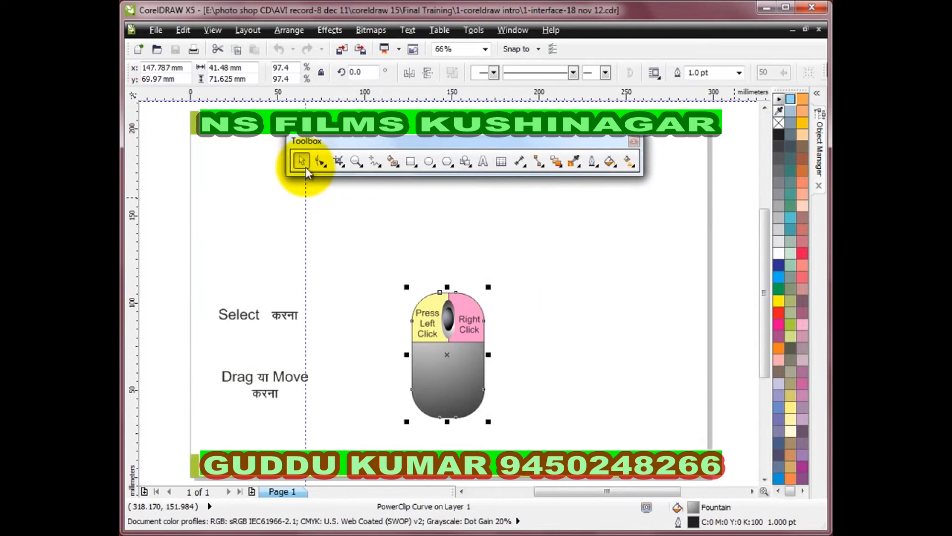
drag(371, 142, 249, 411)
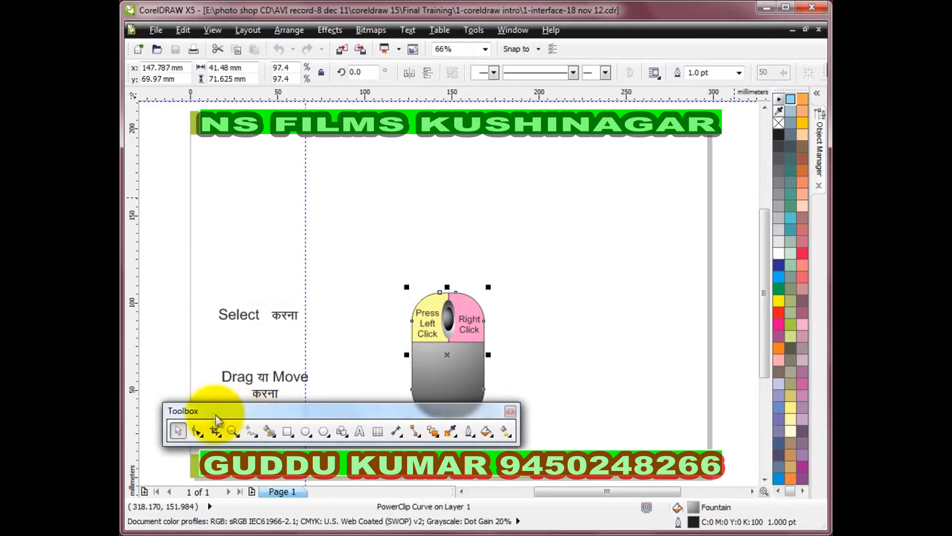
double_click(328, 413)
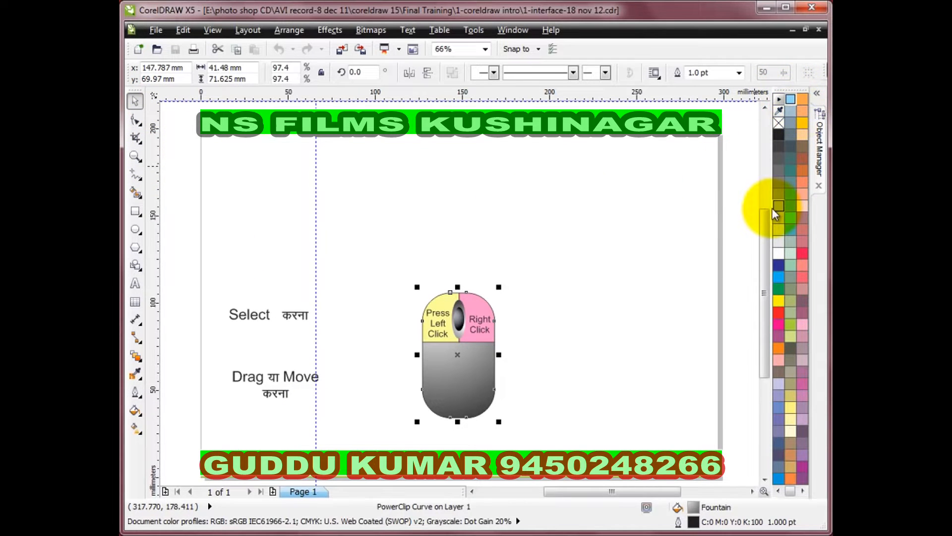
Reduce the color palette to 1 row and expand it temporarily to view all its colors.
click(779, 102)
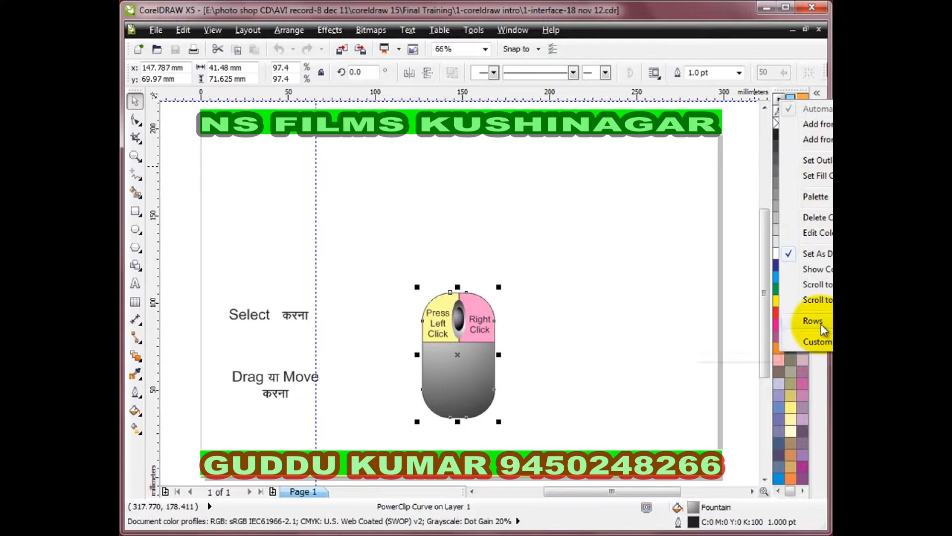
mouse_move(817, 321)
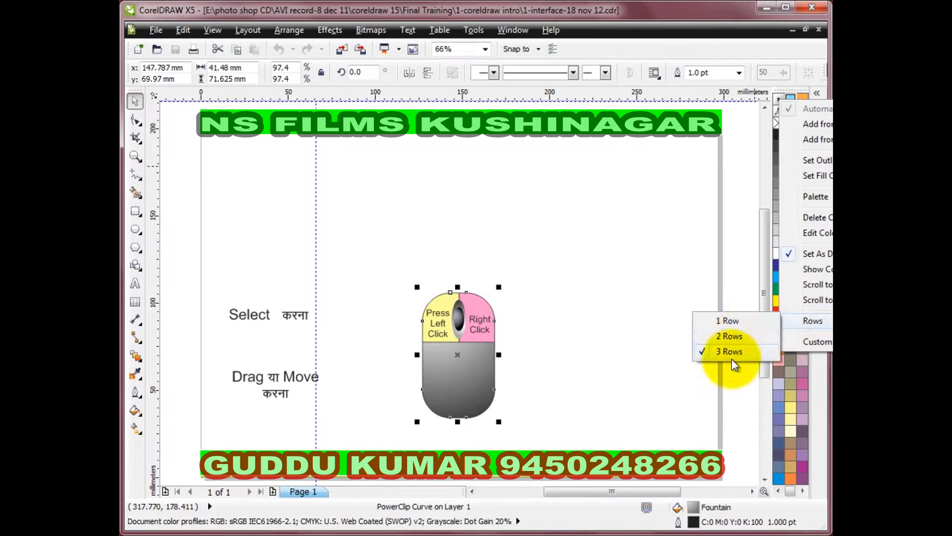
click(738, 322)
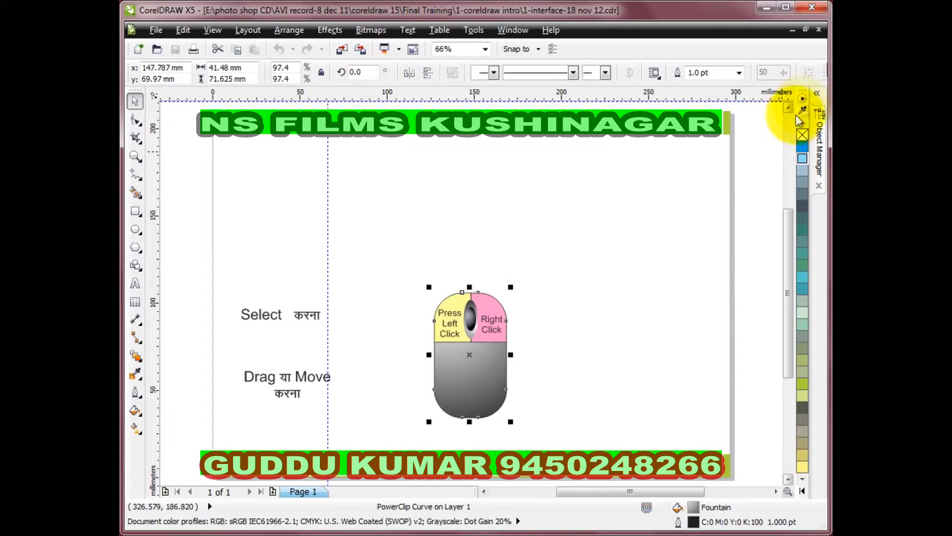
click(802, 491)
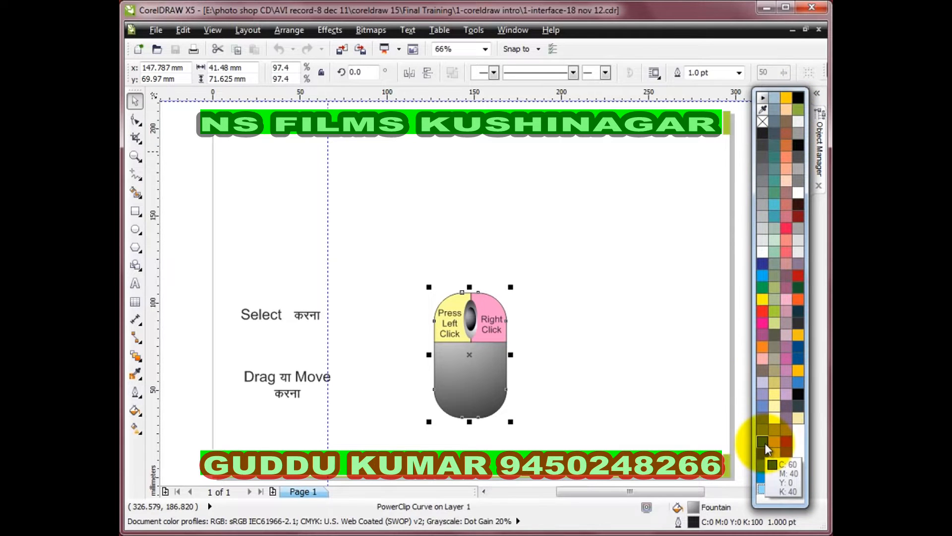
click(626, 231)
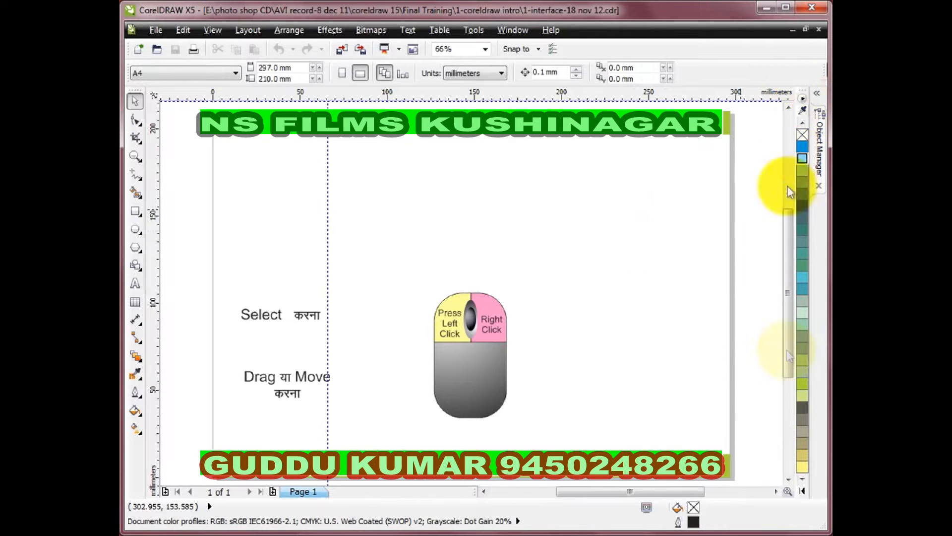
Set the color palette back to 3 rows.
click(802, 99)
mouse_move(828, 323)
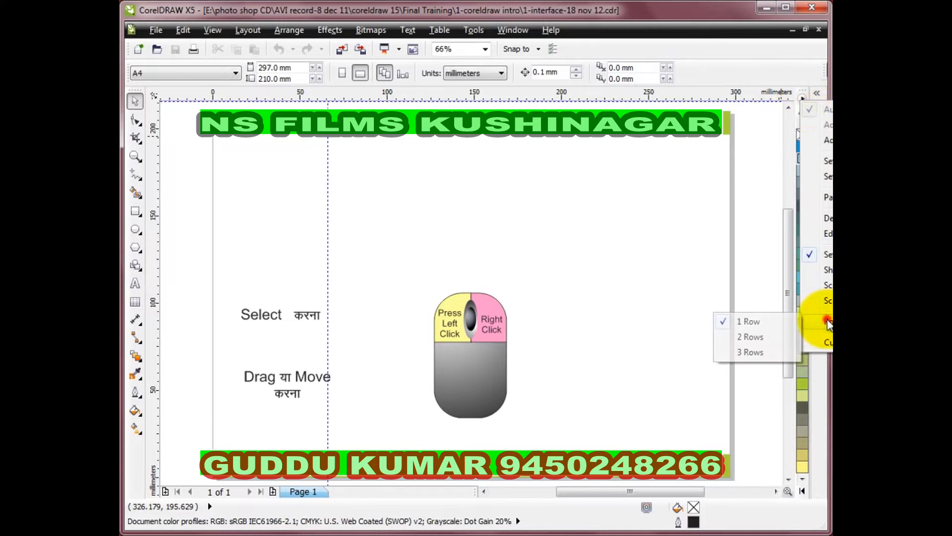
click(746, 352)
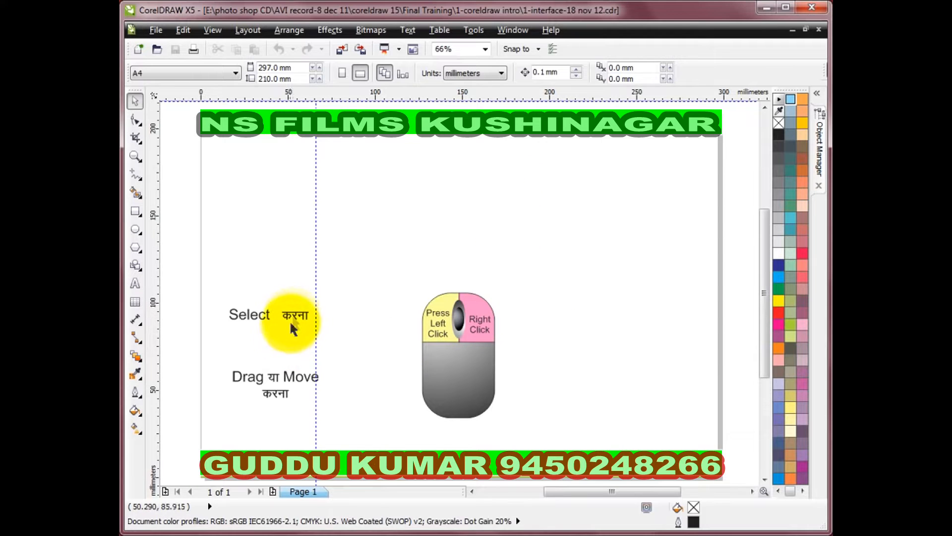
Check the object information for the mouse drawing and the "Select करना" text, and clear the selection.
click(535, 210)
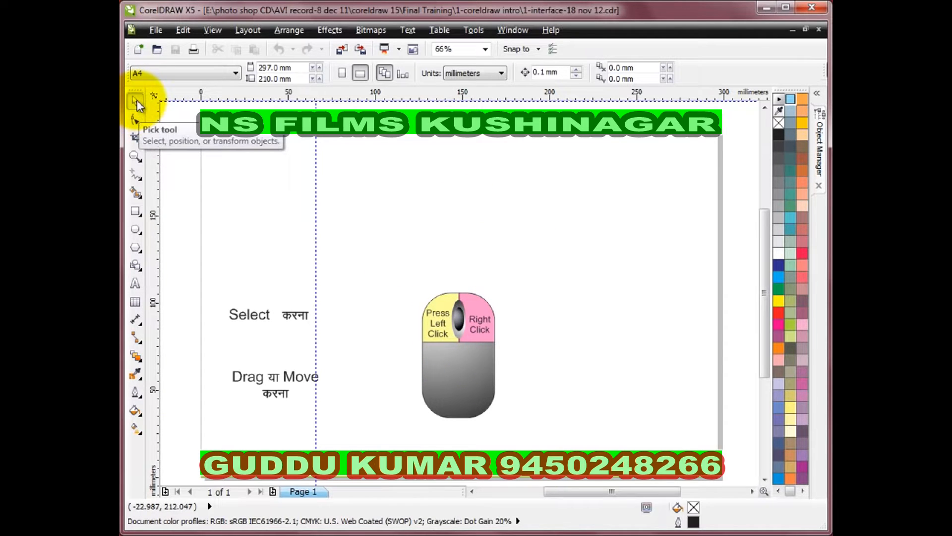
click(456, 382)
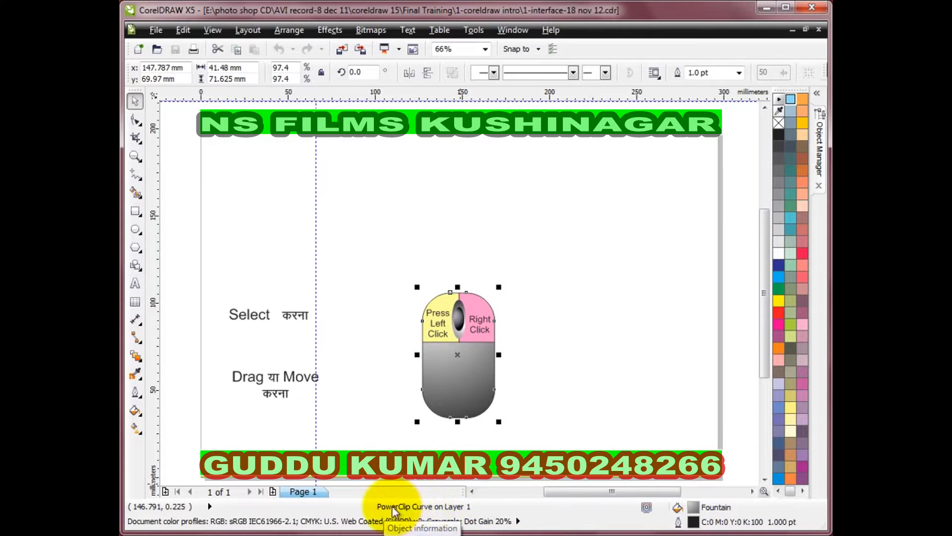
click(294, 314)
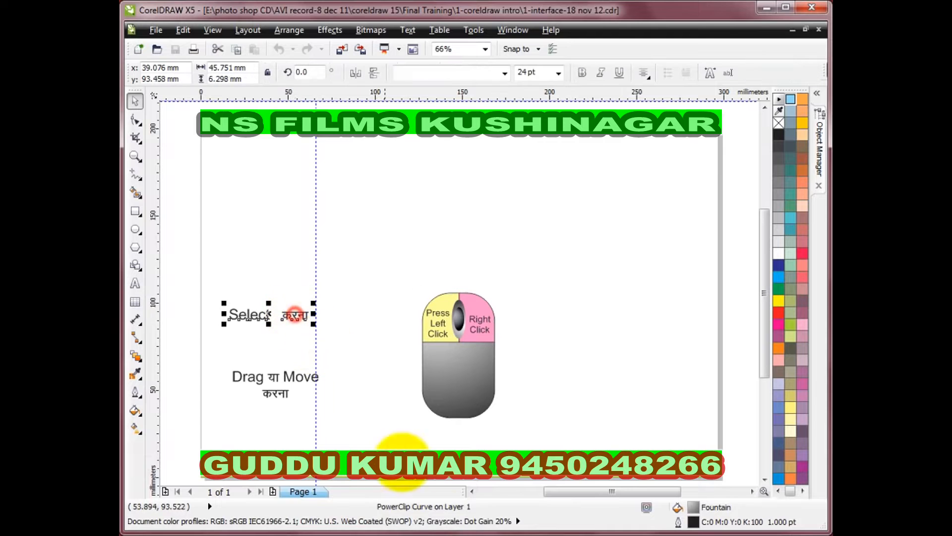
click(588, 229)
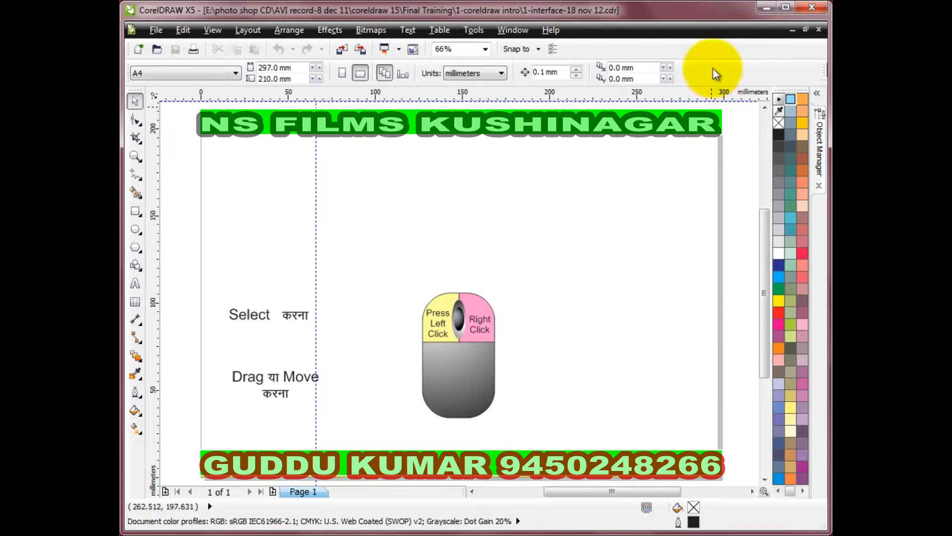
Hide the menu bar and show it again.
right_click(731, 66)
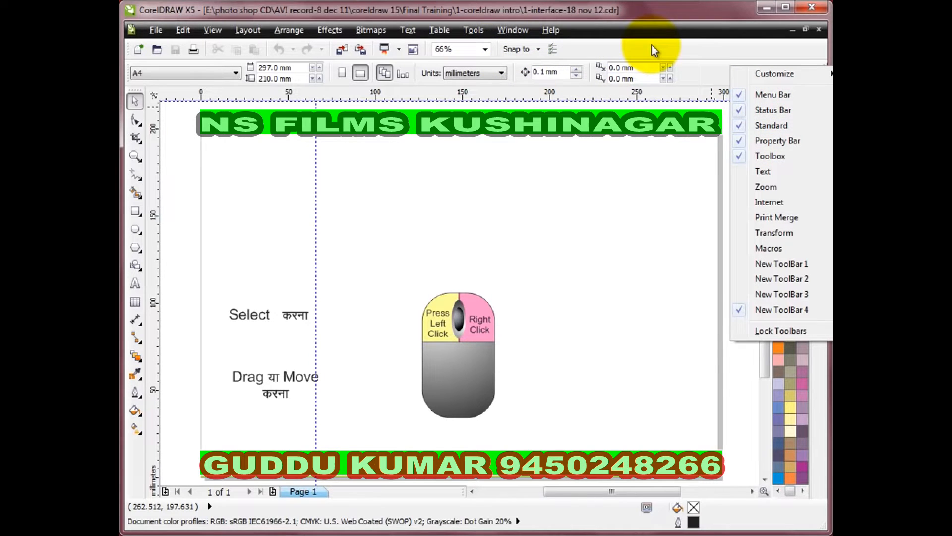
click(739, 94)
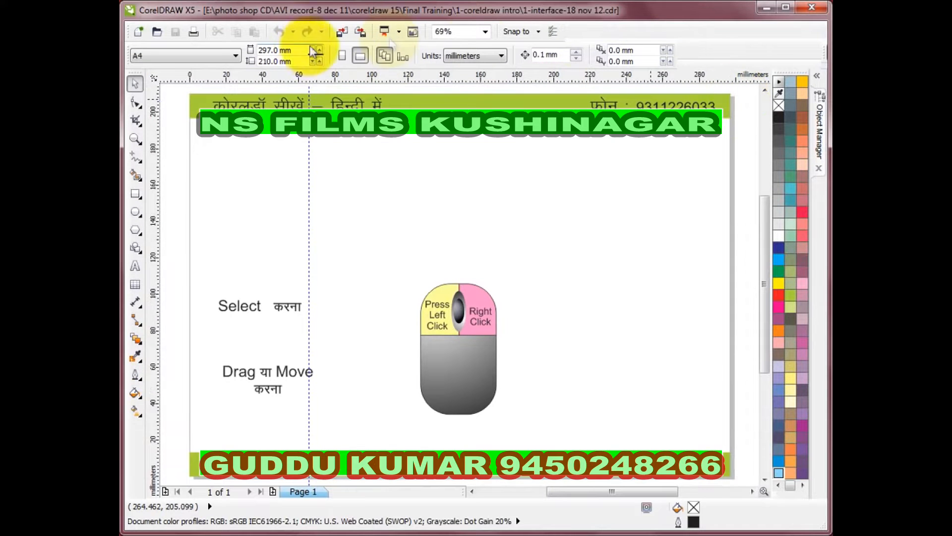
right_click(706, 51)
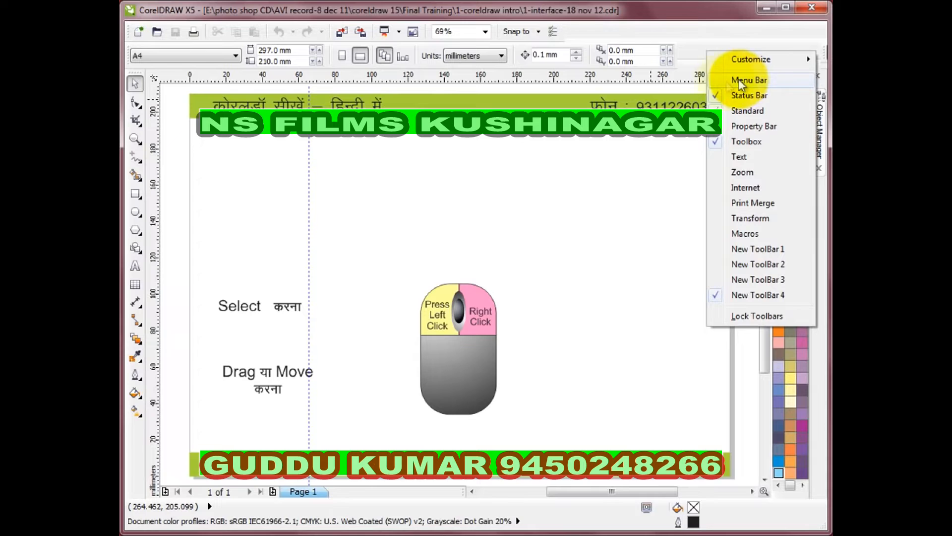
click(718, 82)
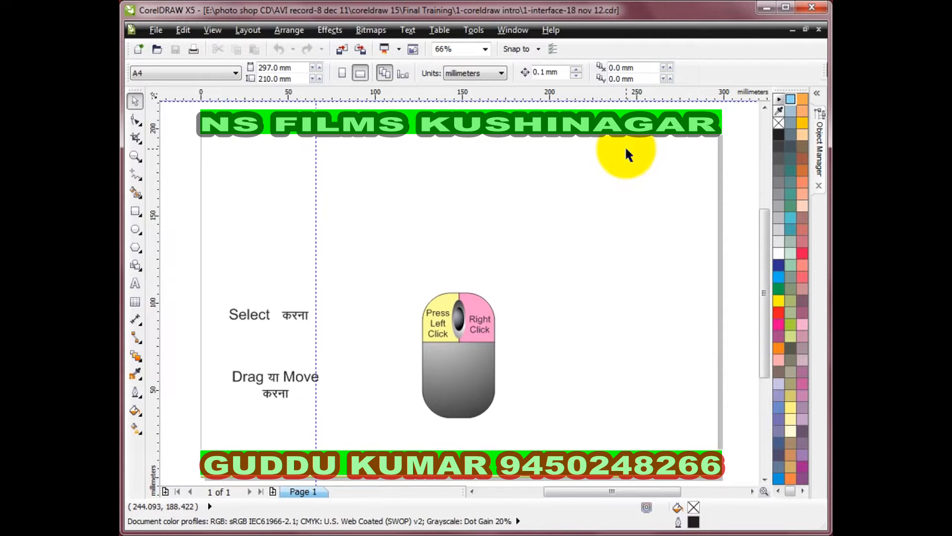
Review the list of available toolbars and which ones are enabled, and close the list without changing anything.
click(515, 29)
mouse_move(534, 163)
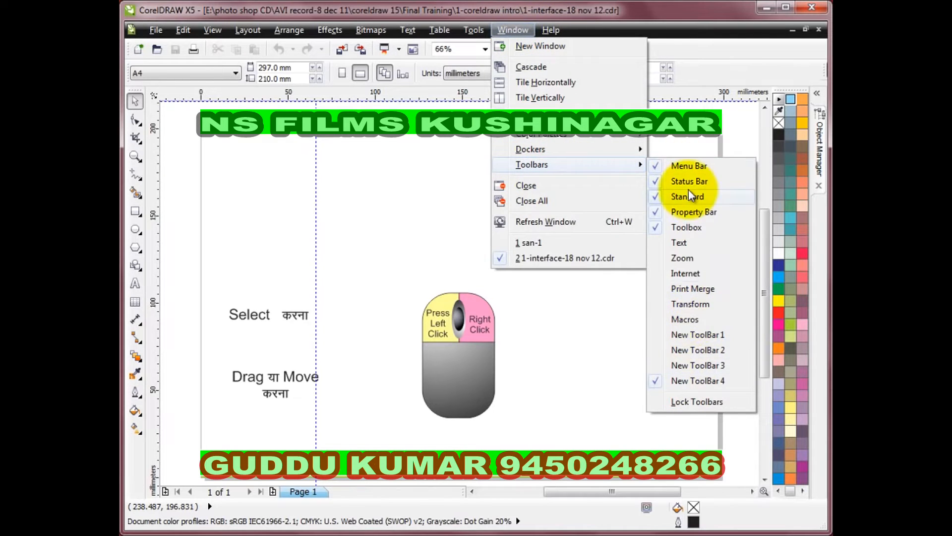
click(552, 330)
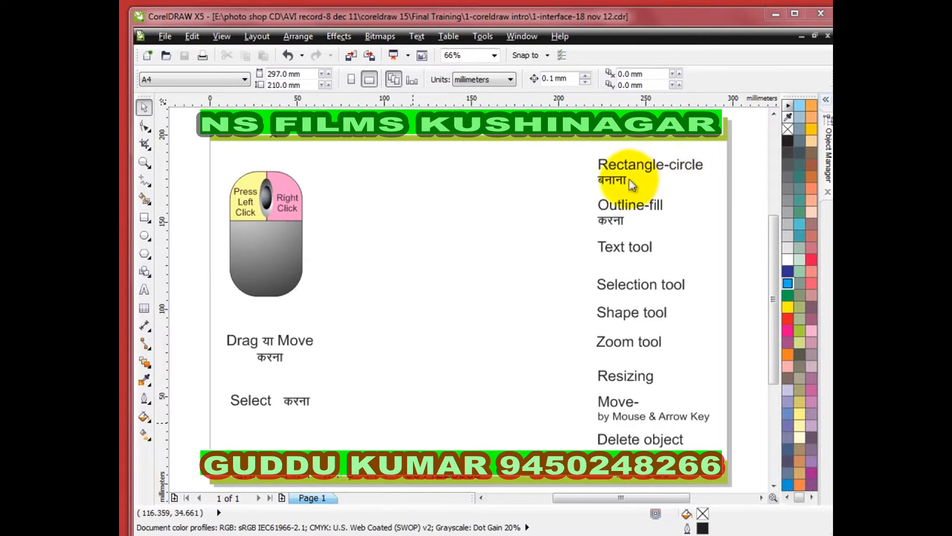
Draw a rectangle about 103 by 54 mm beside the mouse drawing and an ellipse about 82 by 51 mm below the rectangle.
click(145, 217)
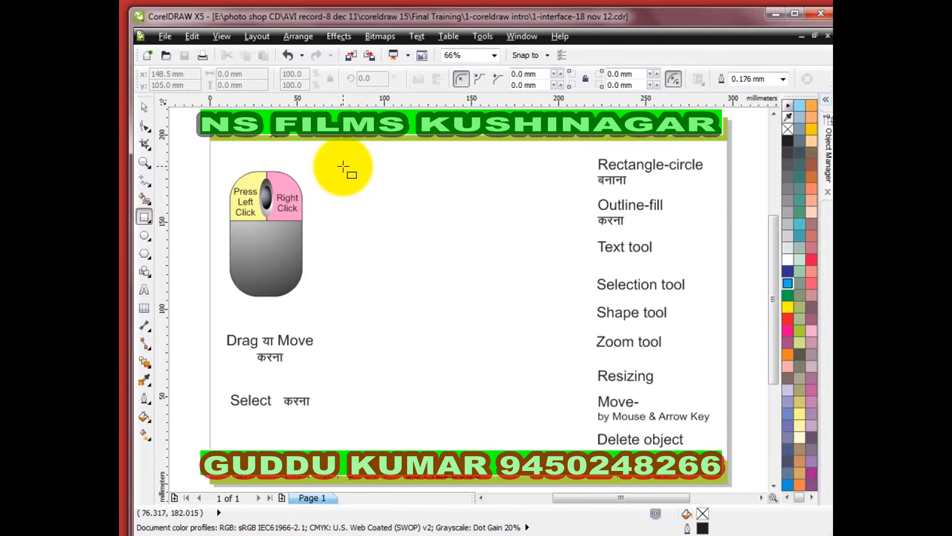
drag(343, 166, 523, 260)
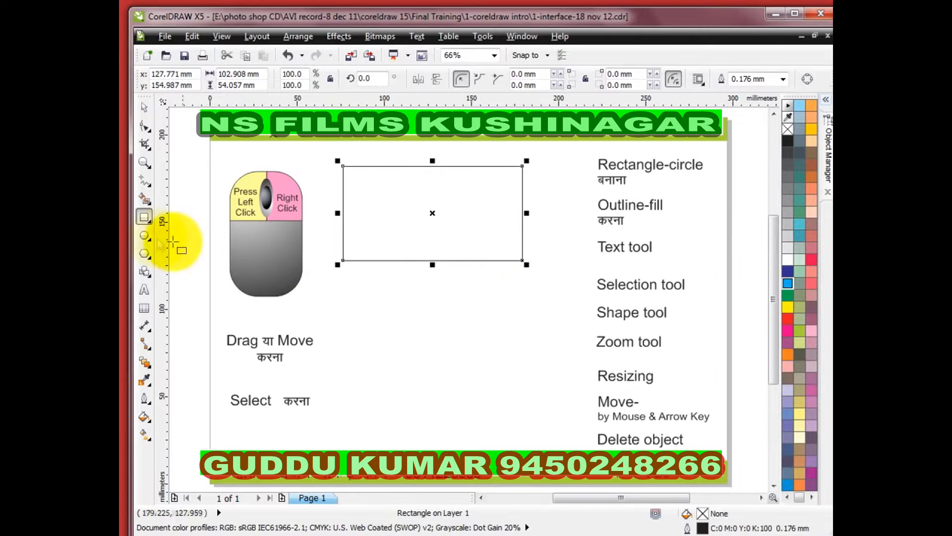
click(146, 237)
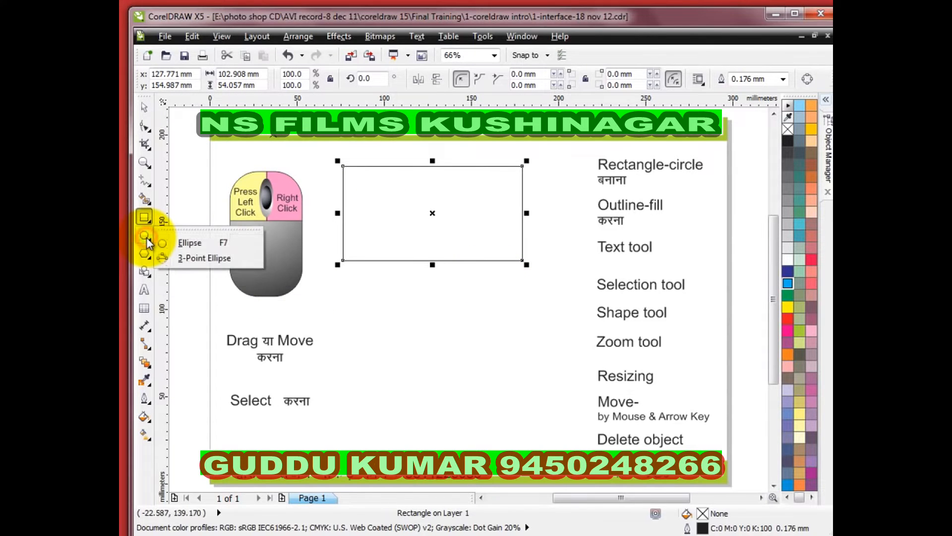
click(149, 242)
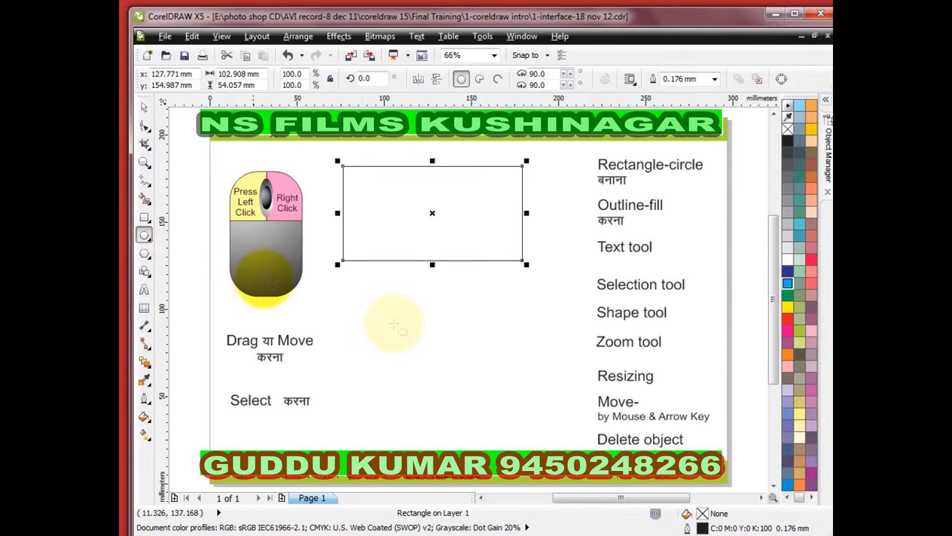
drag(364, 286, 508, 377)
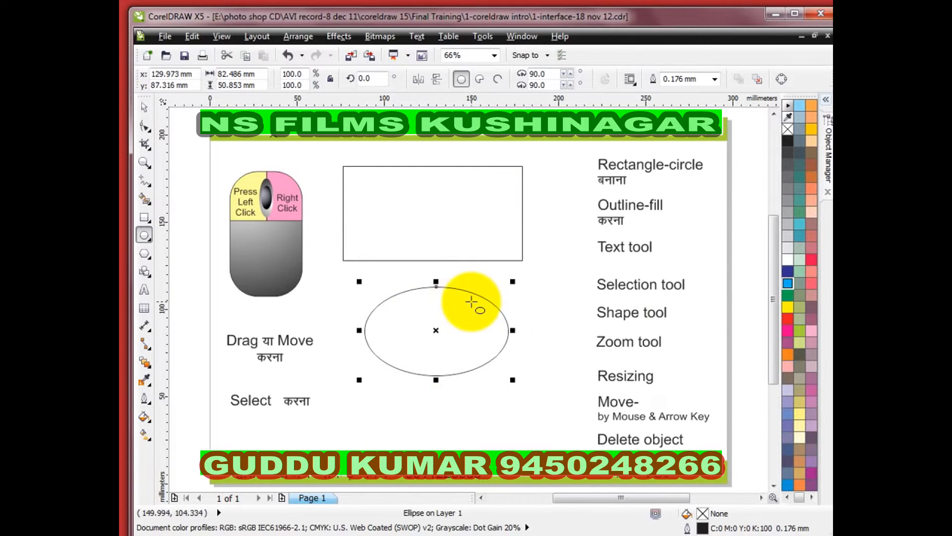
Fill the ellipse with yellow and give it a red outline 2.5 mm wide.
click(784, 305)
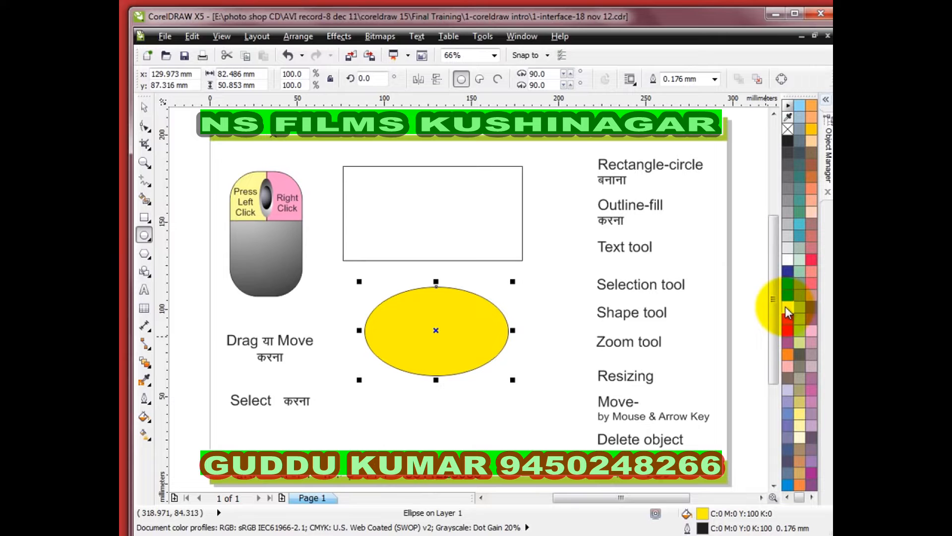
right_click(788, 320)
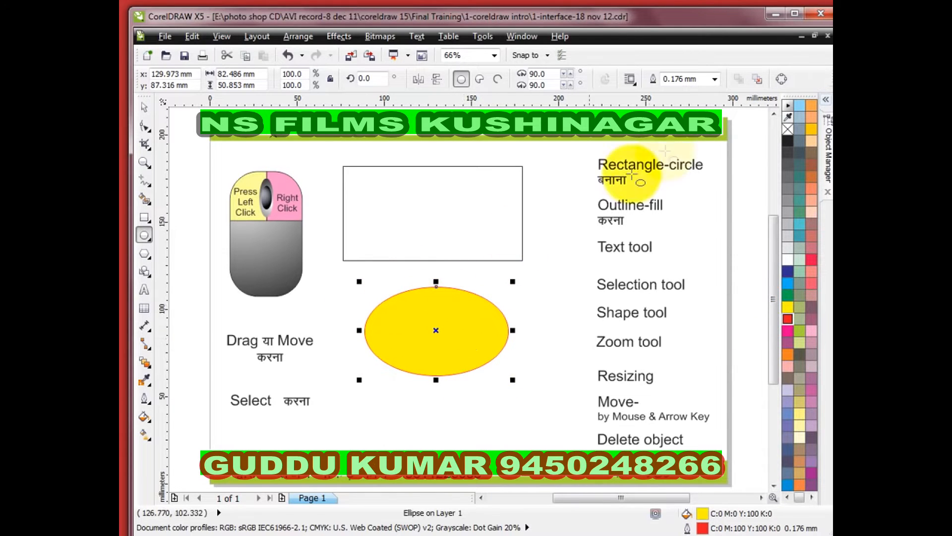
click(716, 80)
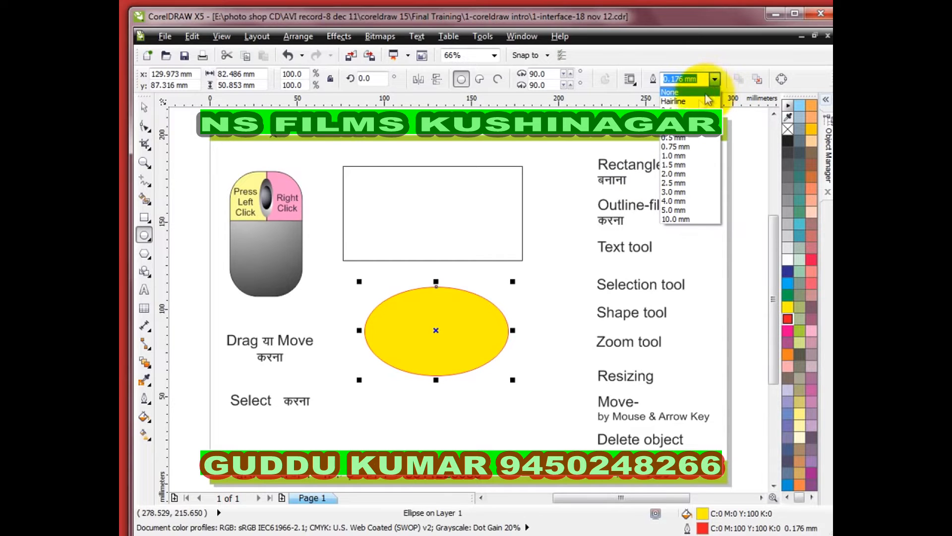
click(676, 183)
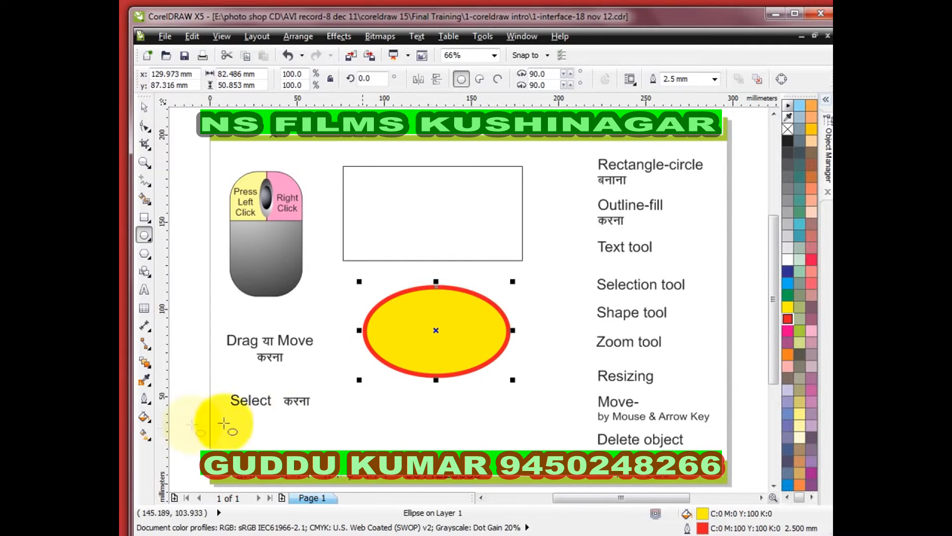
Change the ellipse's outline to green, 10 points wide, with a widely spaced dotted line style.
click(145, 401)
click(201, 192)
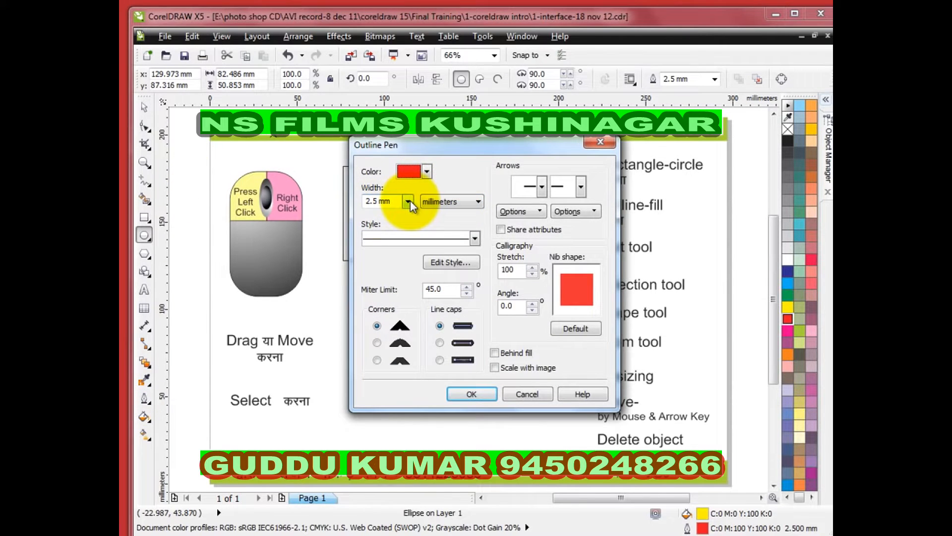
click(482, 201)
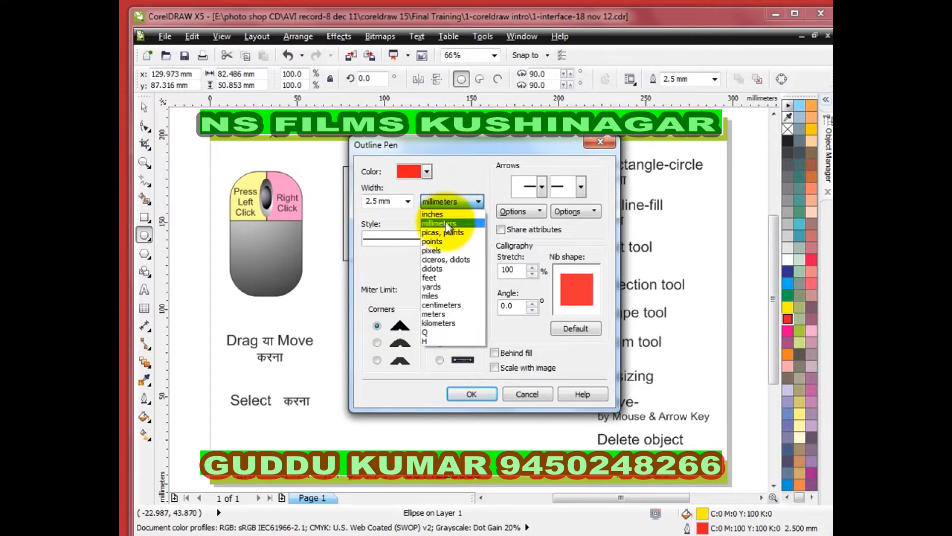
click(440, 241)
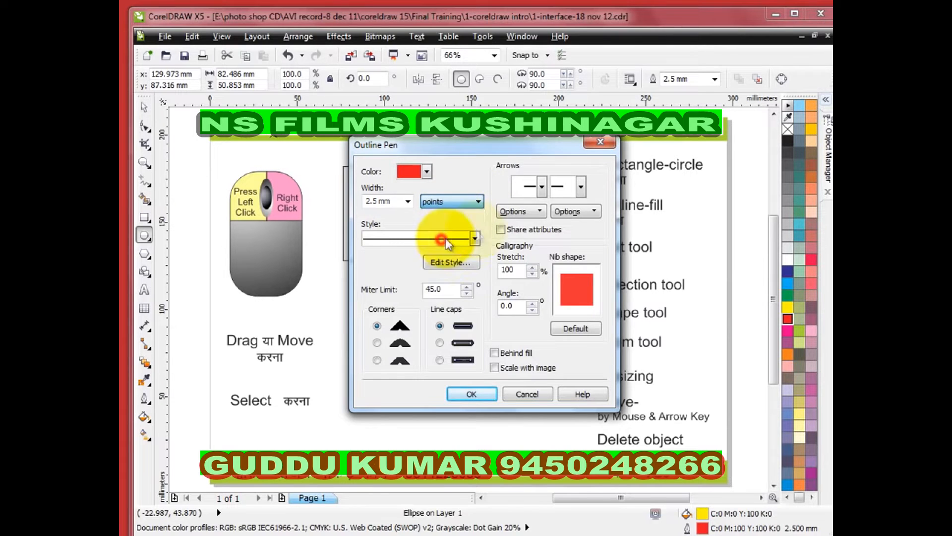
click(408, 202)
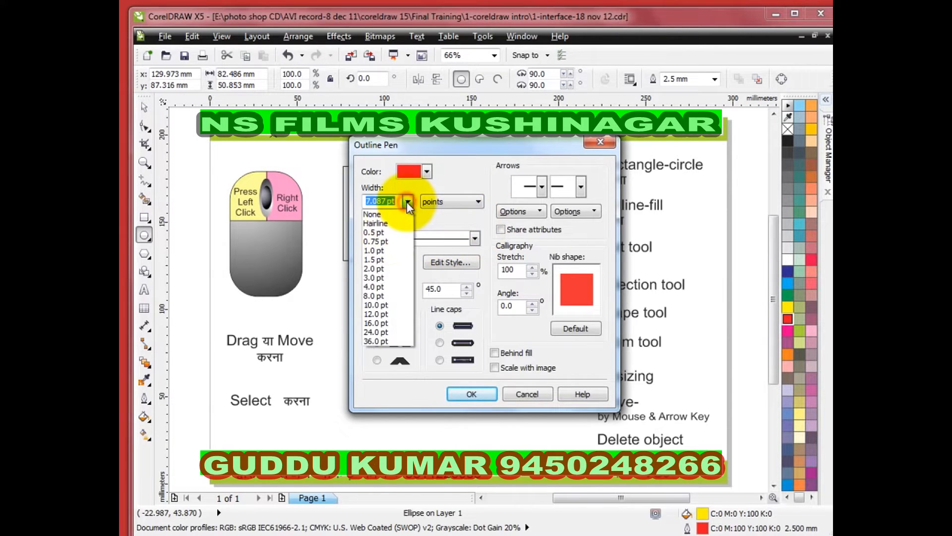
click(376, 306)
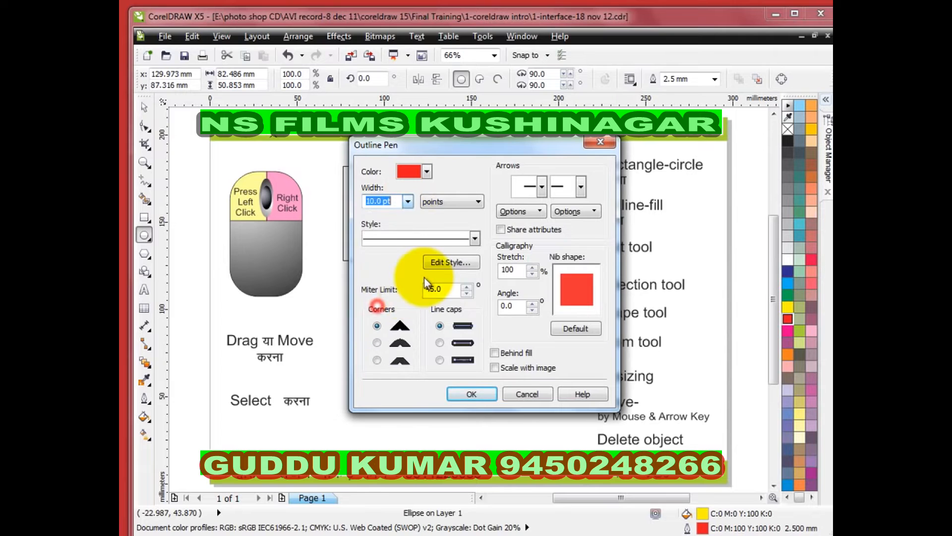
click(427, 171)
click(411, 187)
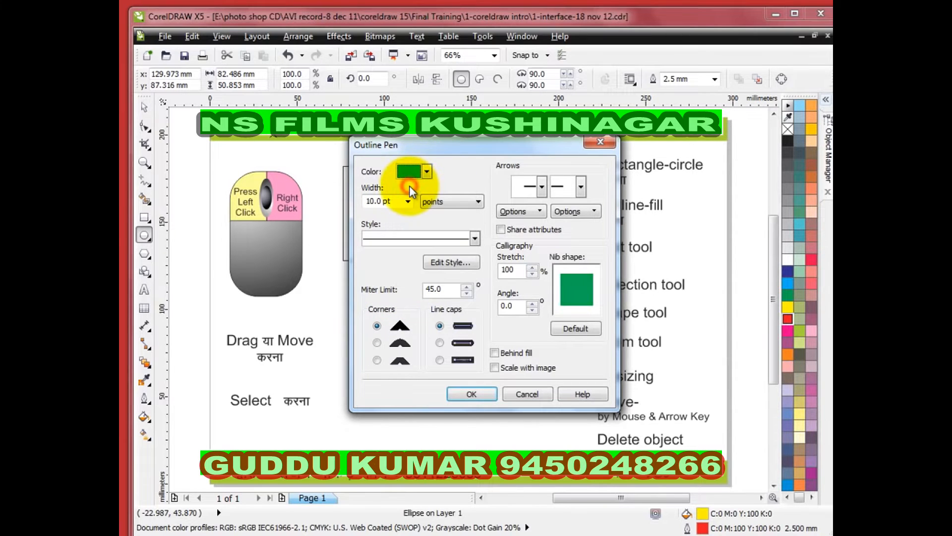
click(475, 238)
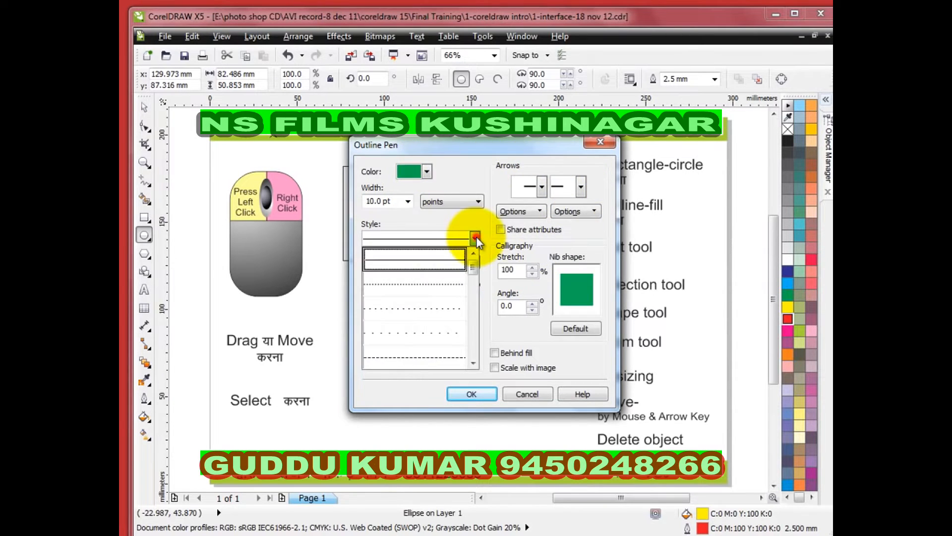
click(411, 329)
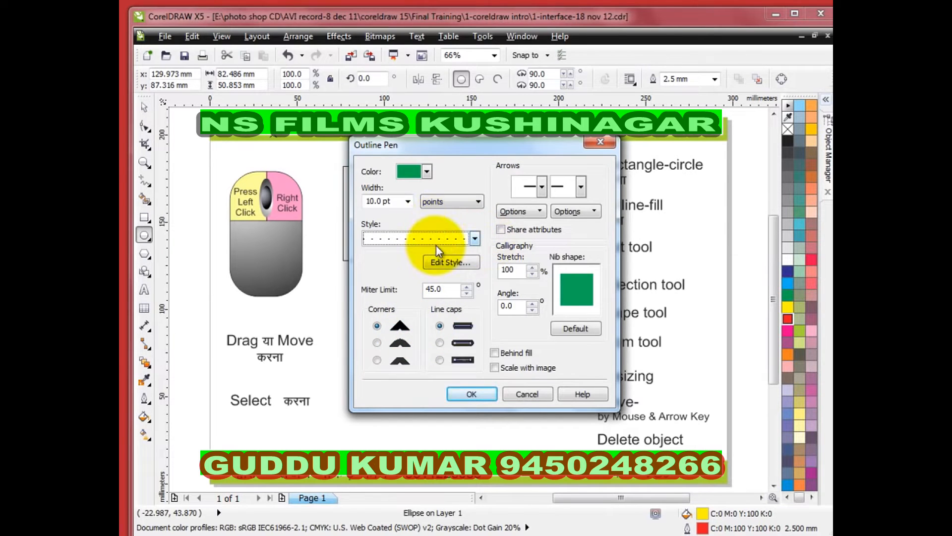
click(461, 393)
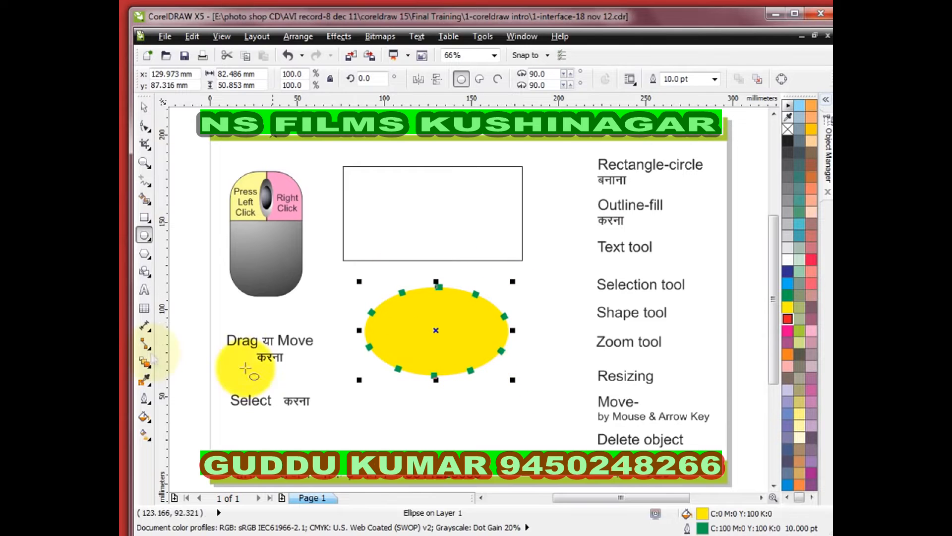
Fill the rectangle with orange-yellow (C:0 M:20 Y:100 K:0) and make its outline red.
click(144, 107)
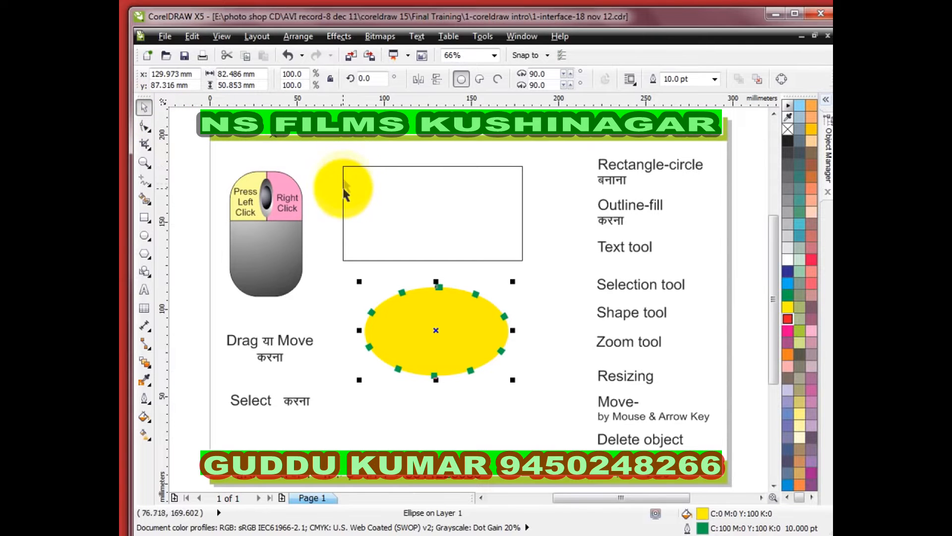
click(371, 167)
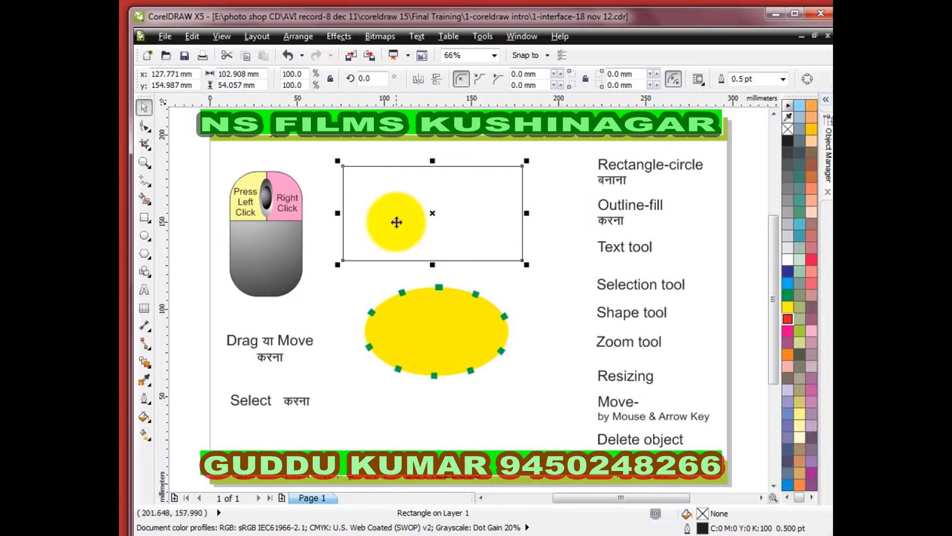
click(811, 131)
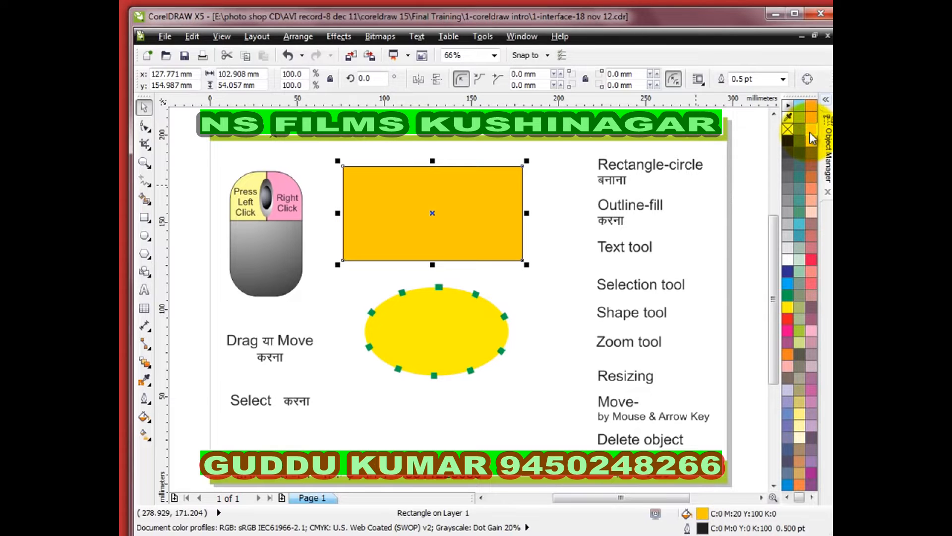
right_click(788, 320)
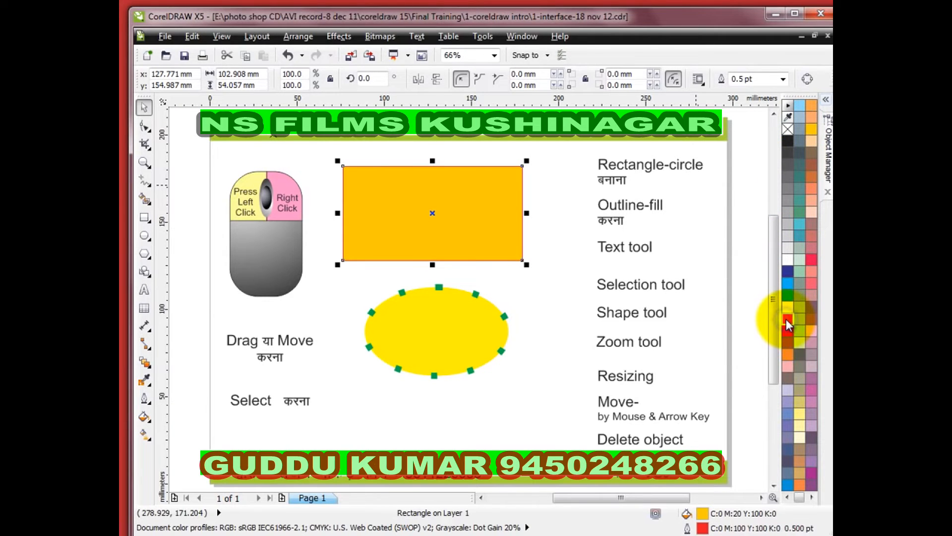
Set the rectangle's outline to 8 points wide with a dashed line style.
click(145, 394)
click(199, 187)
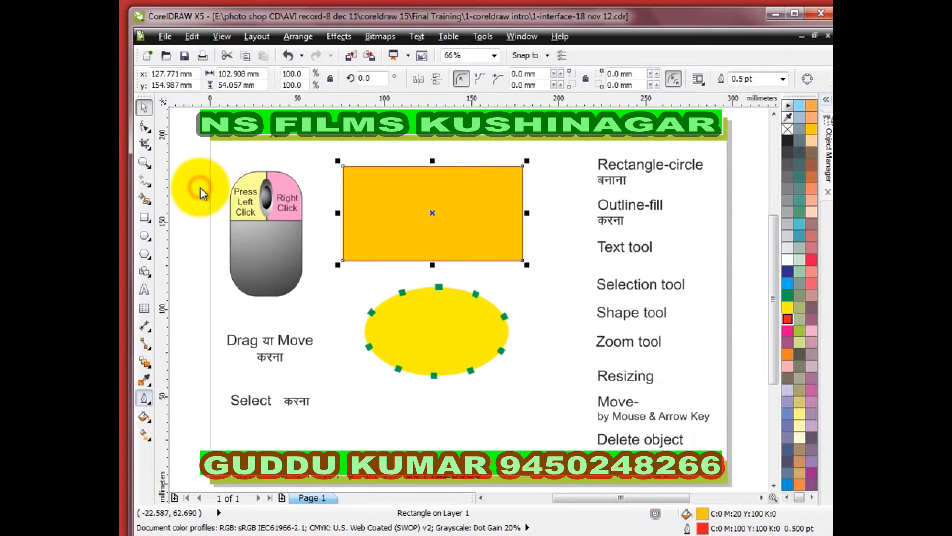
click(408, 201)
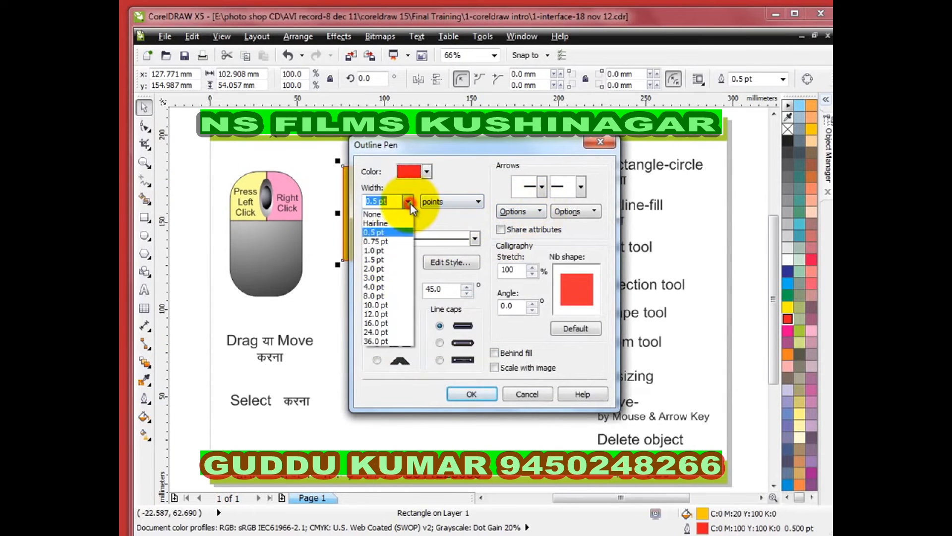
click(386, 296)
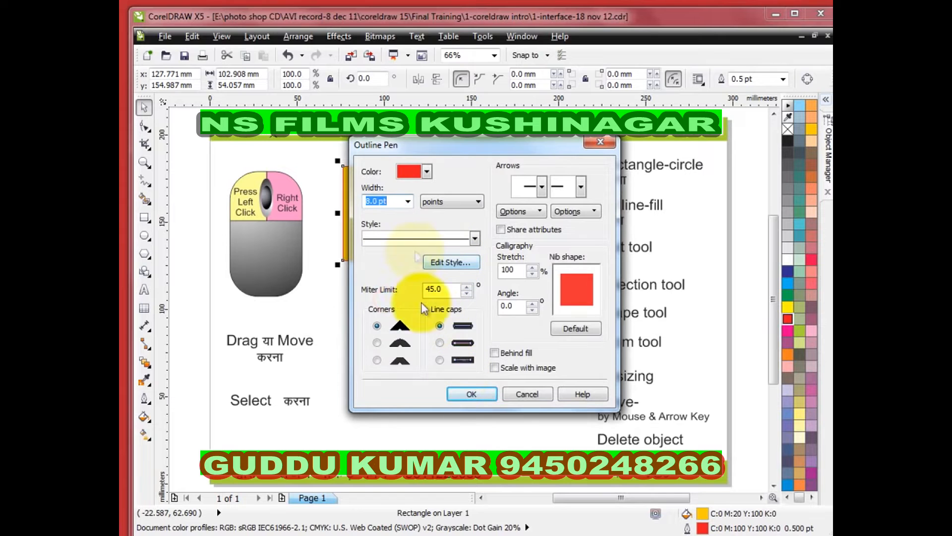
click(418, 236)
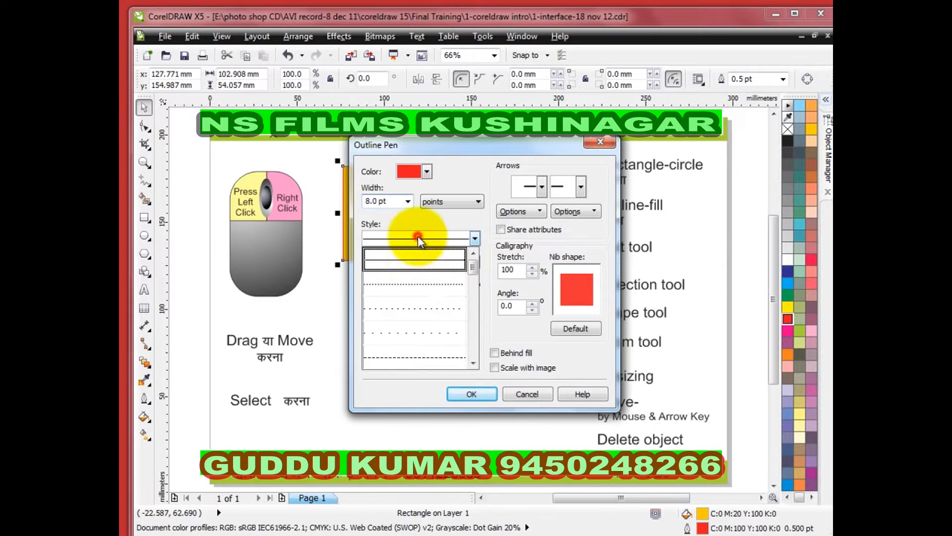
click(394, 356)
click(471, 394)
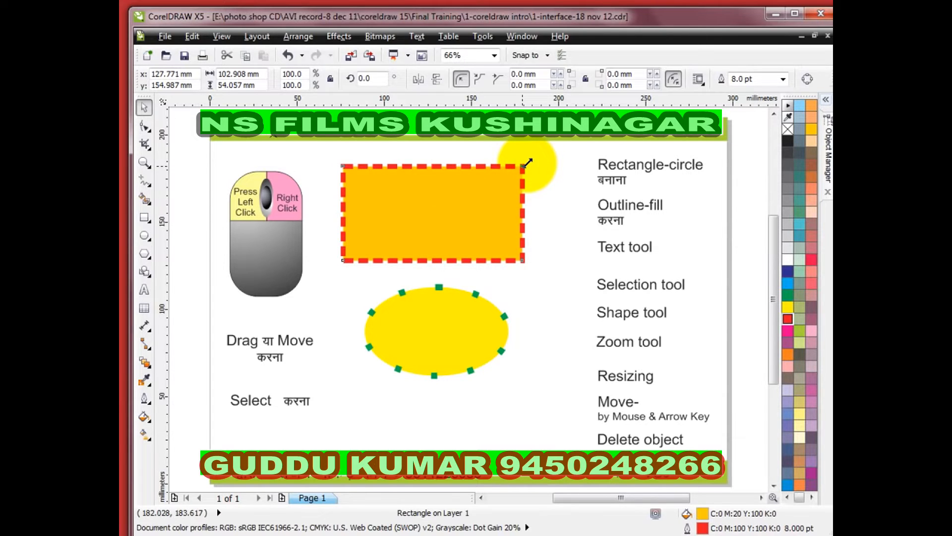
Shrink the rectangle proportionally to about 76 by 40 mm and centre it at about X 136, Y 158 mm.
drag(528, 163, 518, 184)
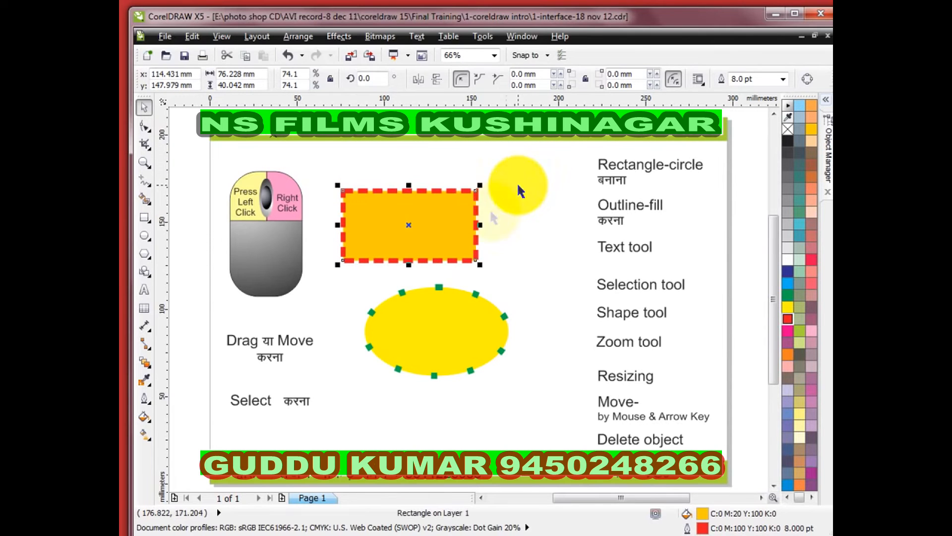
drag(477, 263, 511, 269)
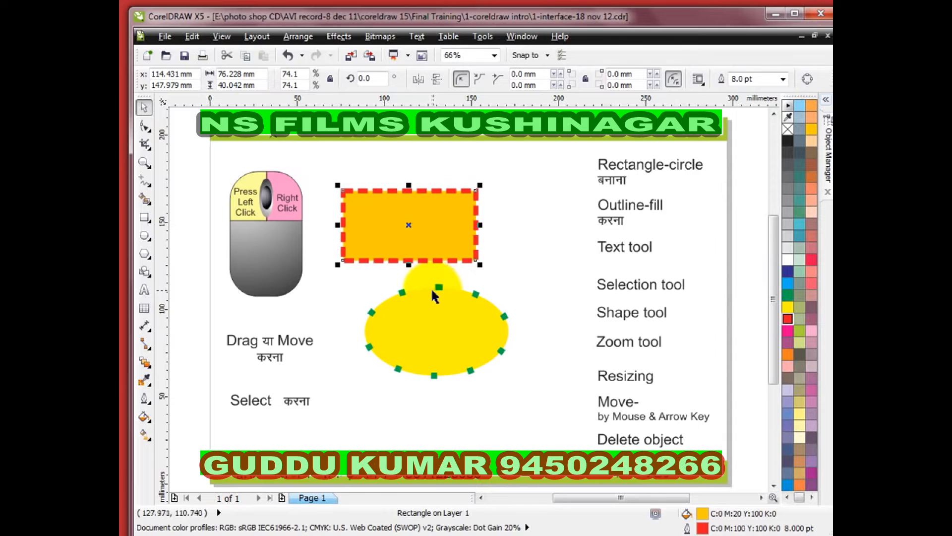
drag(408, 226, 446, 207)
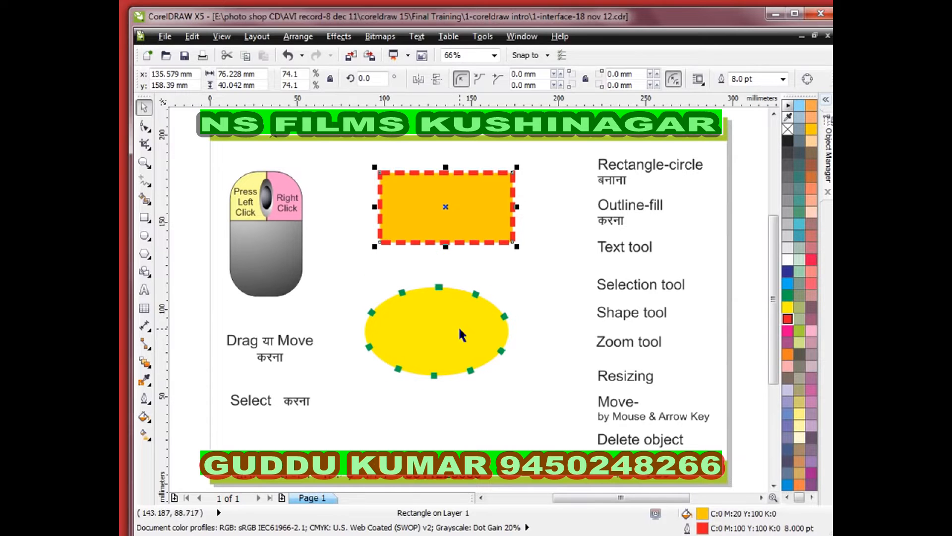
Move the ellipse up closer to the rectangle and stretch it to about 119 by 50 mm.
click(459, 328)
drag(436, 332, 452, 309)
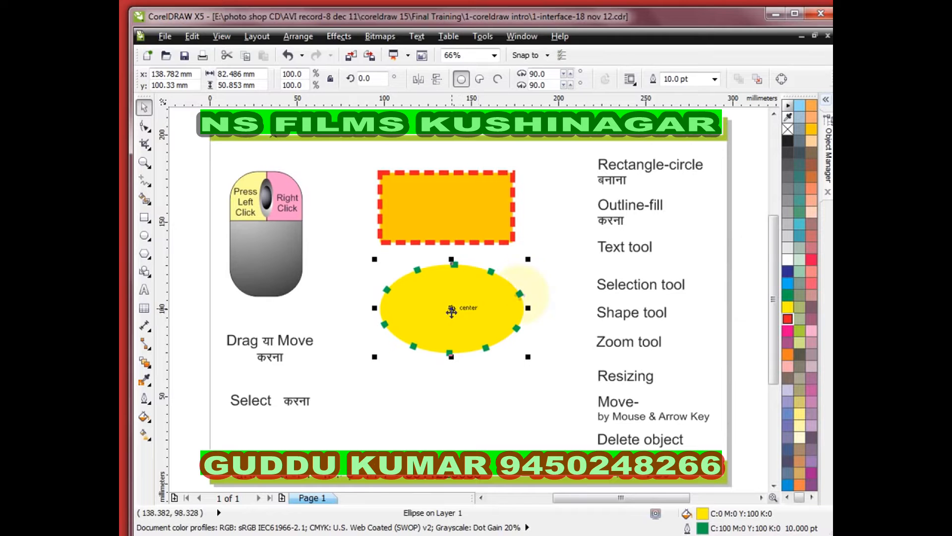
drag(528, 307, 568, 308)
drag(374, 307, 352, 307)
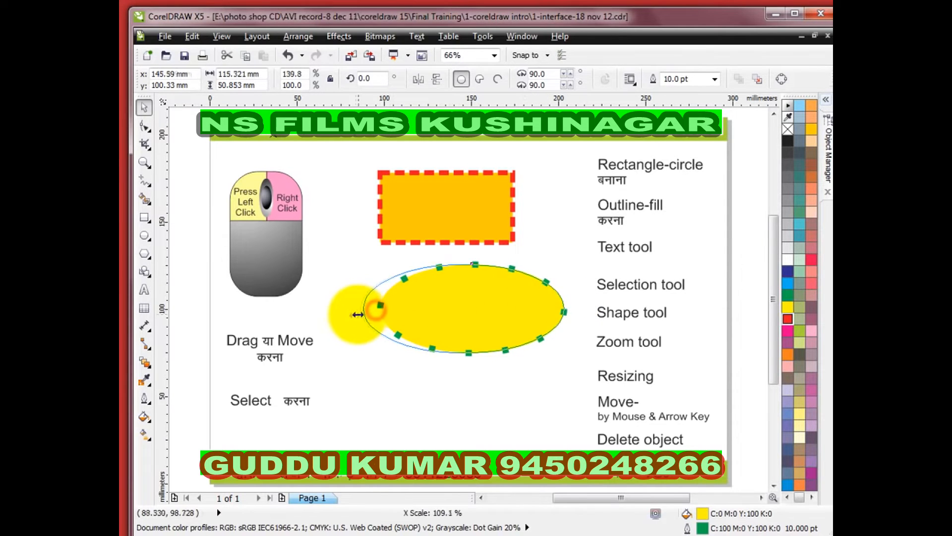
mouse_move(460, 259)
mouse_down()
mouse_move(461, 281)
mouse_move(462, 260)
mouse_up()
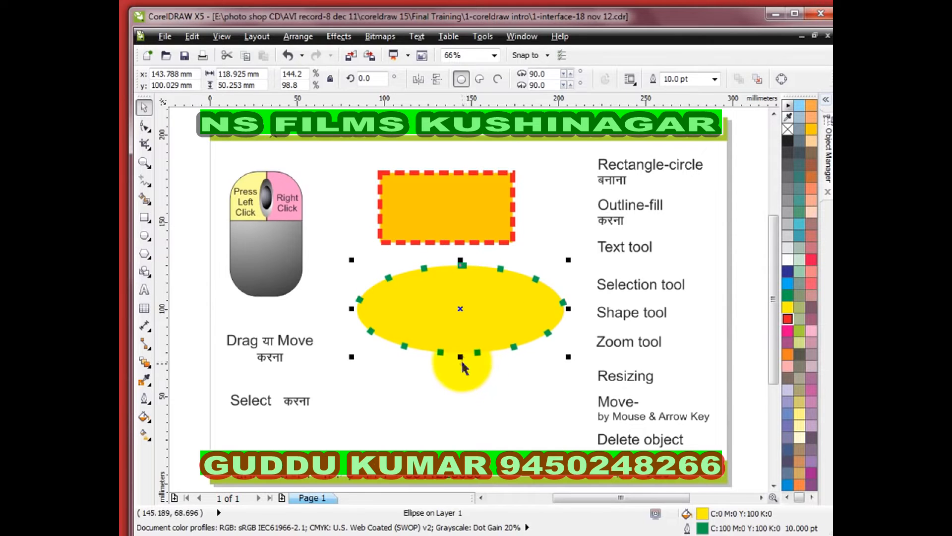
mouse_move(461, 358)
mouse_down()
mouse_move(453, 383)
mouse_move(465, 354)
mouse_up()
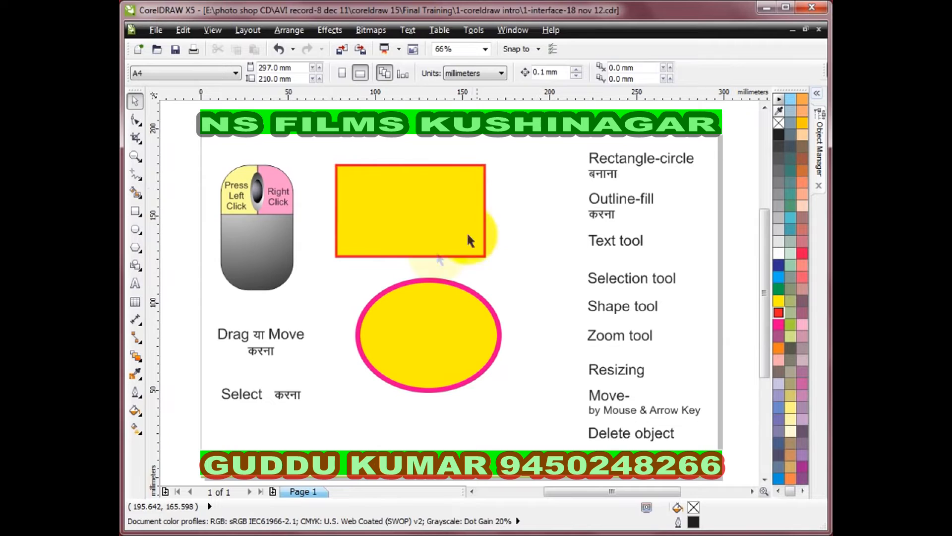
Add artistic text inside the yellow rectangle reading "type world", "line" and "line" on three separate lines.
click(135, 286)
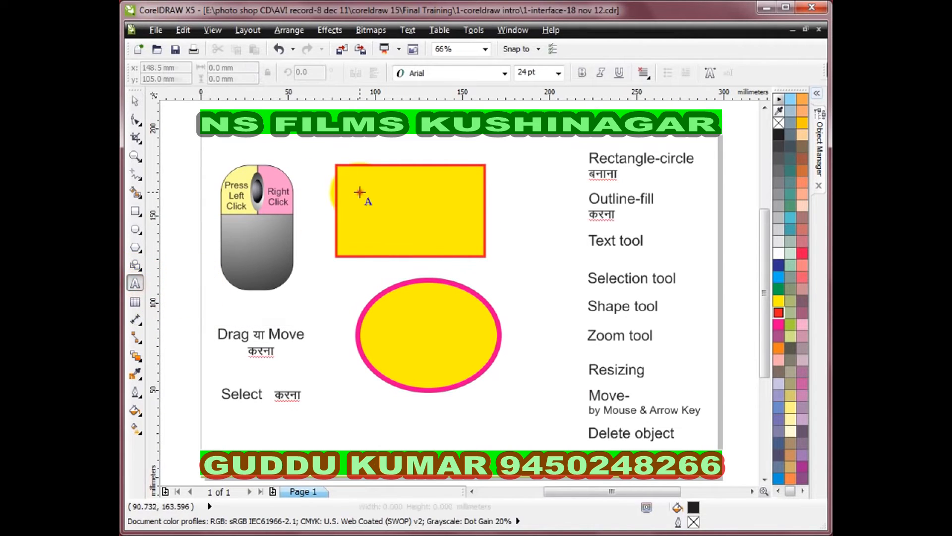
click(359, 191)
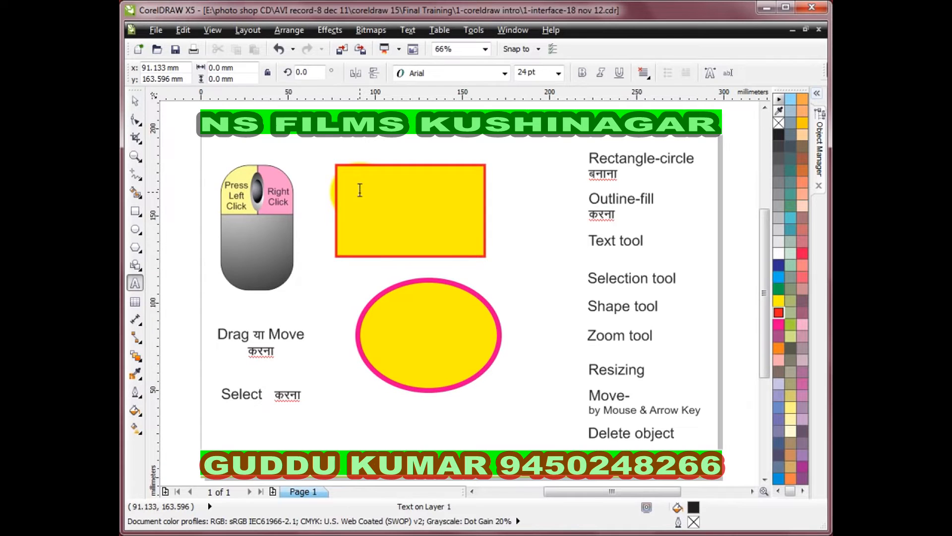
text(type world)
key(Return)
text(line)
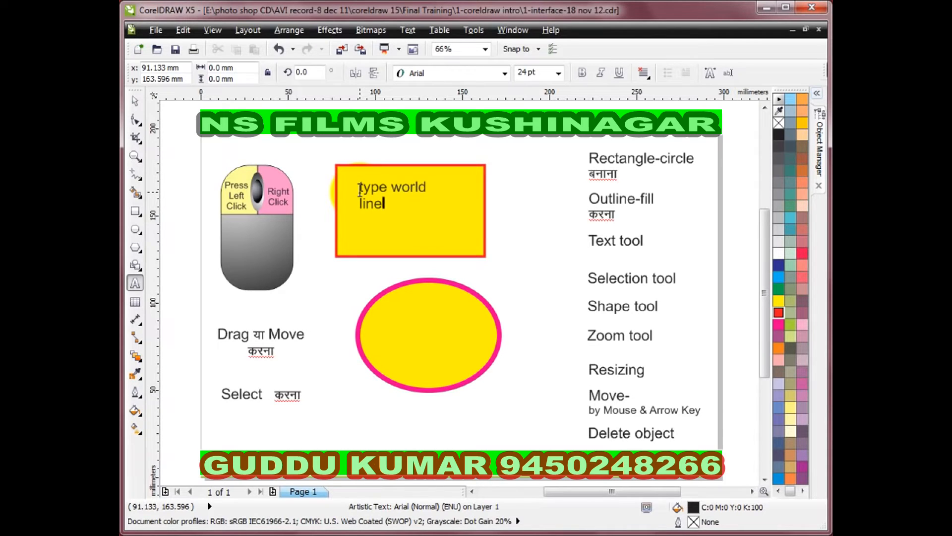
text(line)
key(Escape)
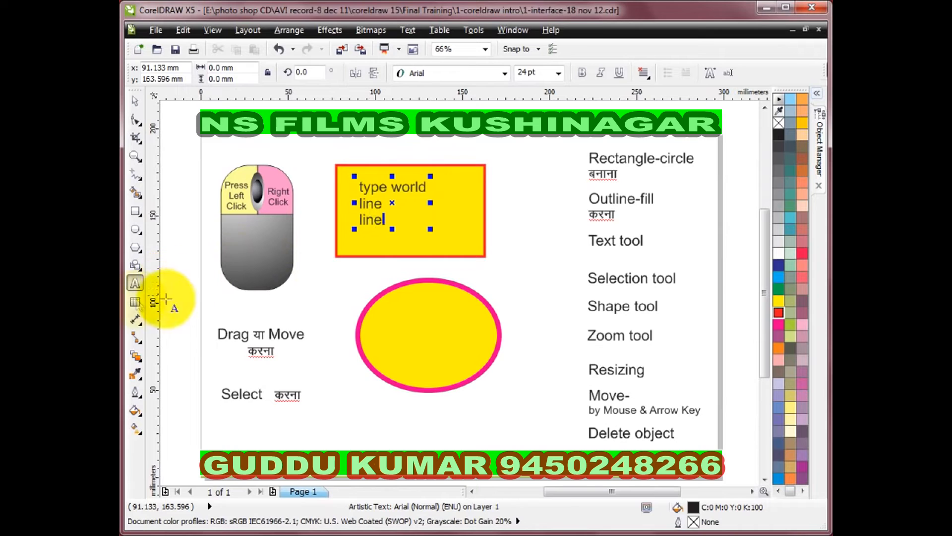
Slightly increase the line spacing of the three-line text with the Shape tool.
click(137, 291)
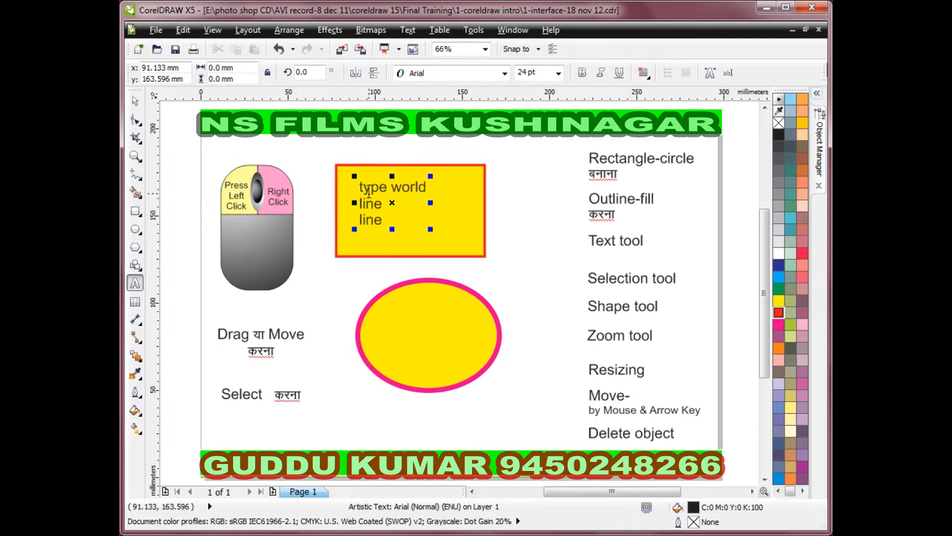
click(386, 192)
click(136, 120)
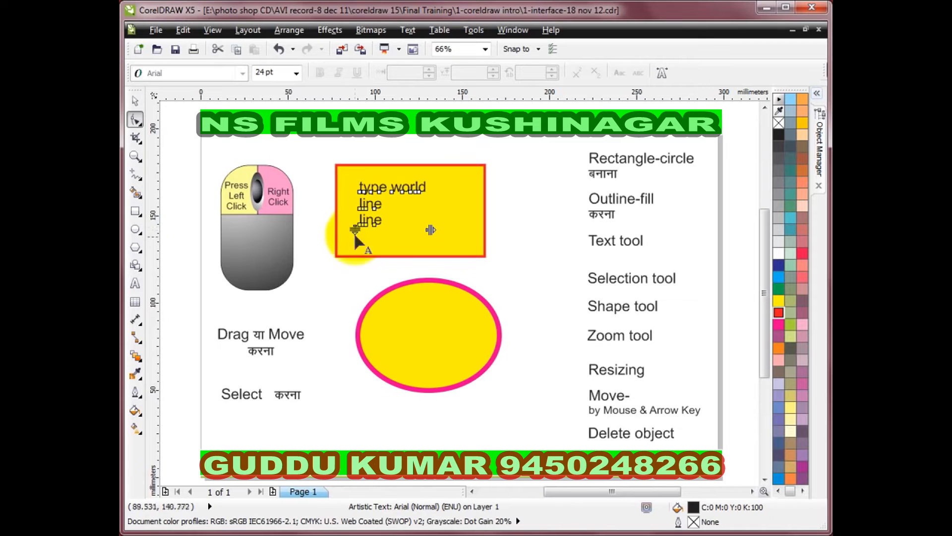
mouse_move(355, 230)
mouse_down()
mouse_move(347, 287)
mouse_move(355, 231)
mouse_up()
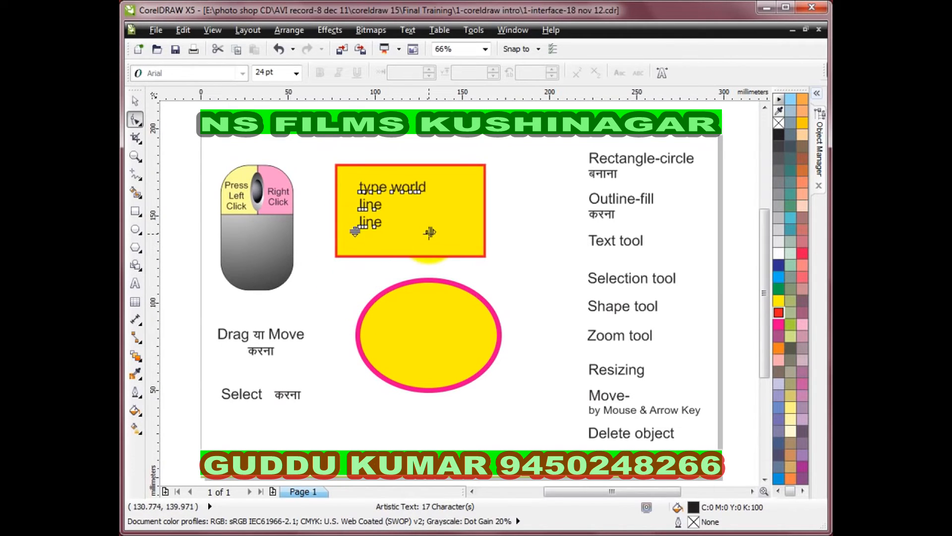
Tighten the text's letter spacing slightly, and widen its word spacing so "world" sits near the rectangle's far edge.
drag(429, 232, 397, 239)
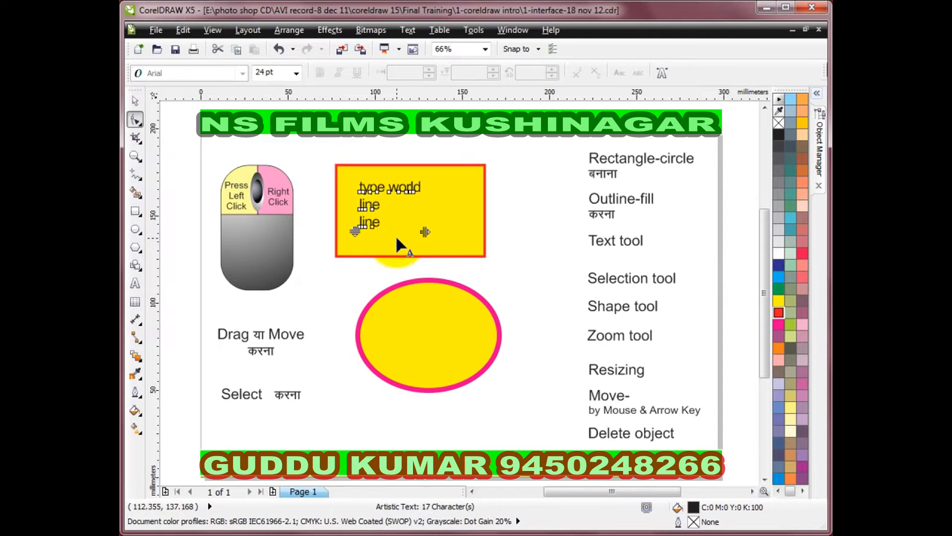
key(shift)
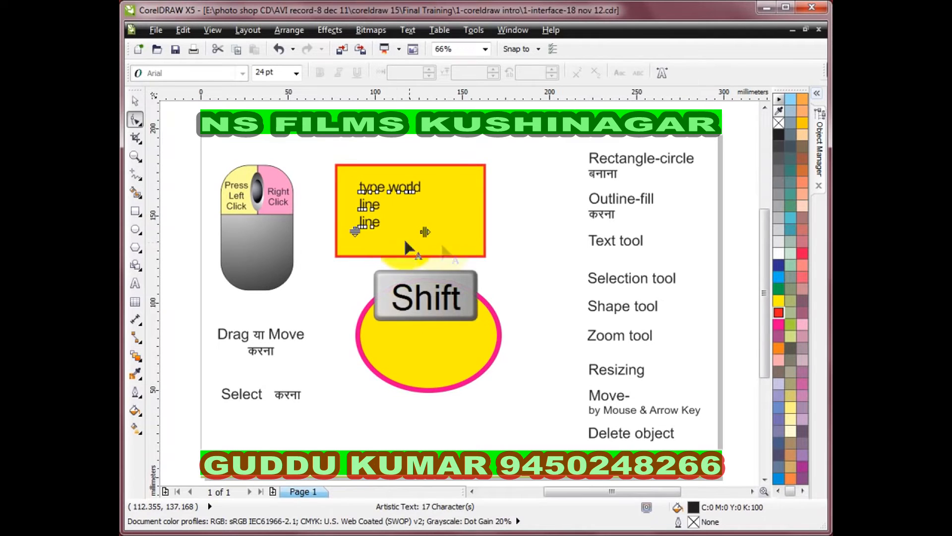
drag(425, 232, 480, 231)
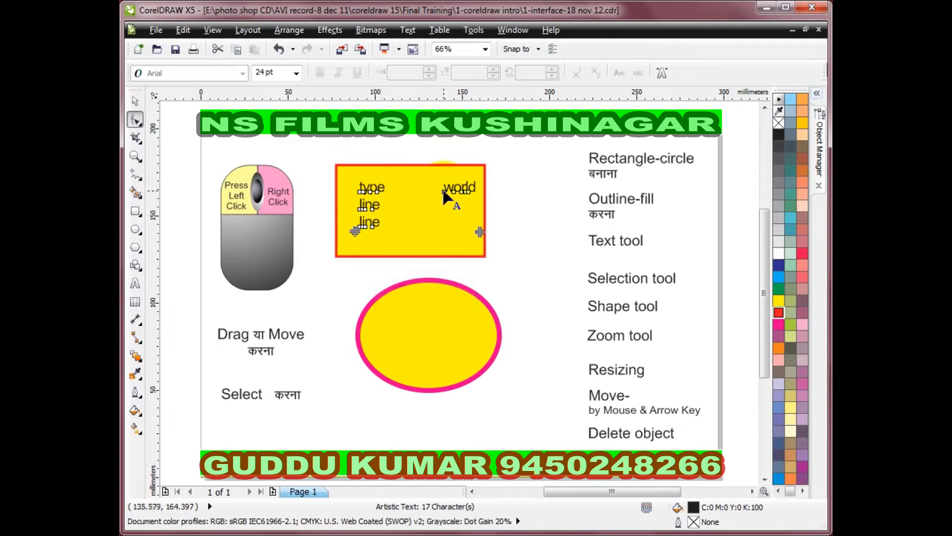
Widen the text's letter spacing and narrow its word spacing so the three-line text is about 56 mm wide.
mouse_move(479, 231)
mouse_down()
mouse_move(415, 239)
mouse_move(509, 229)
mouse_move(463, 236)
mouse_up()
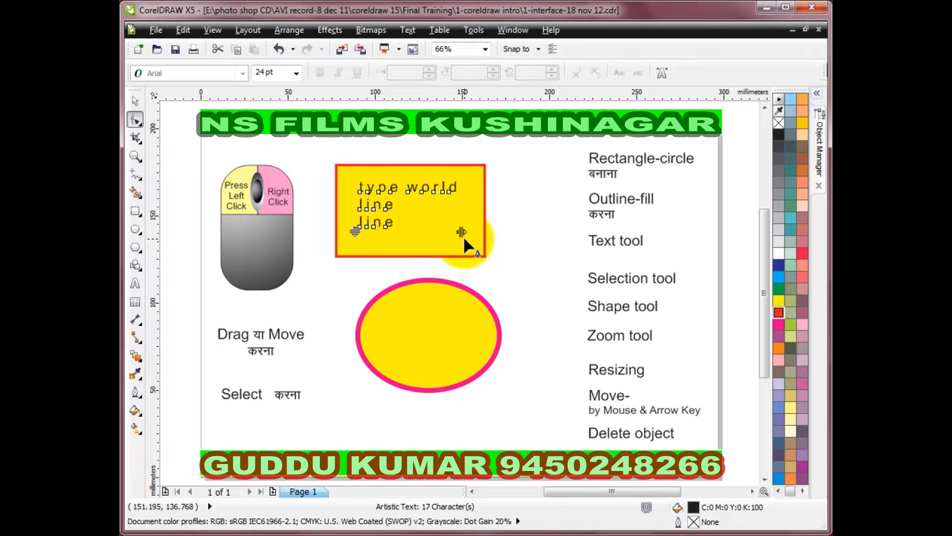
click(135, 101)
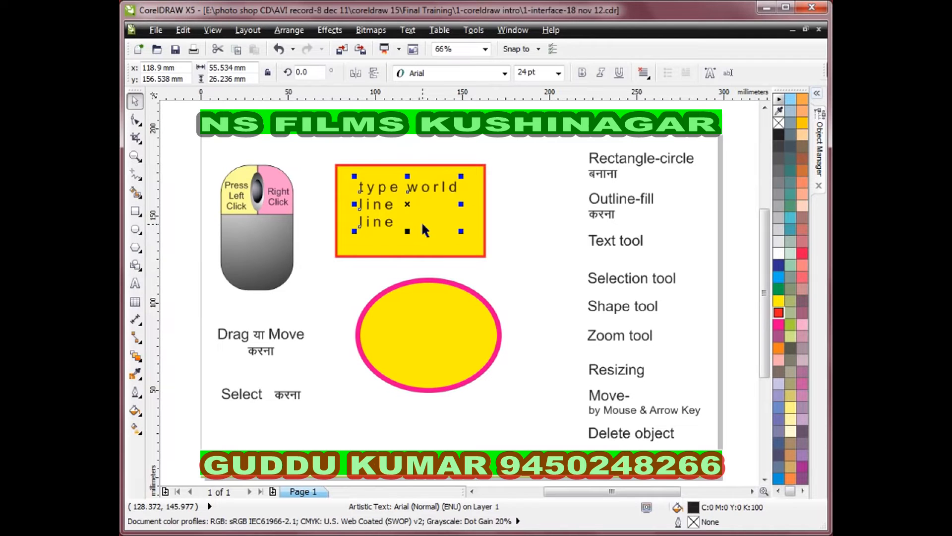
Make only the word "type" in the first text line bold.
click(135, 283)
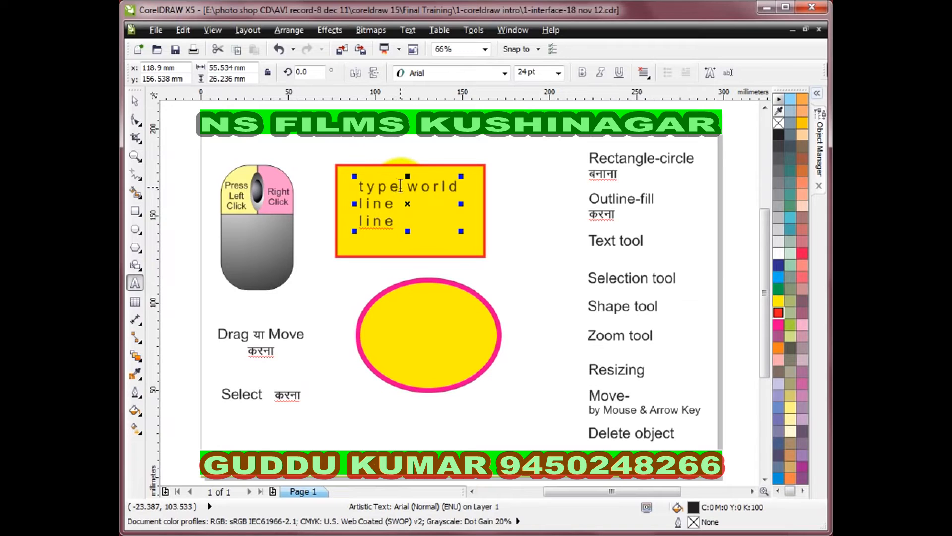
click(398, 185)
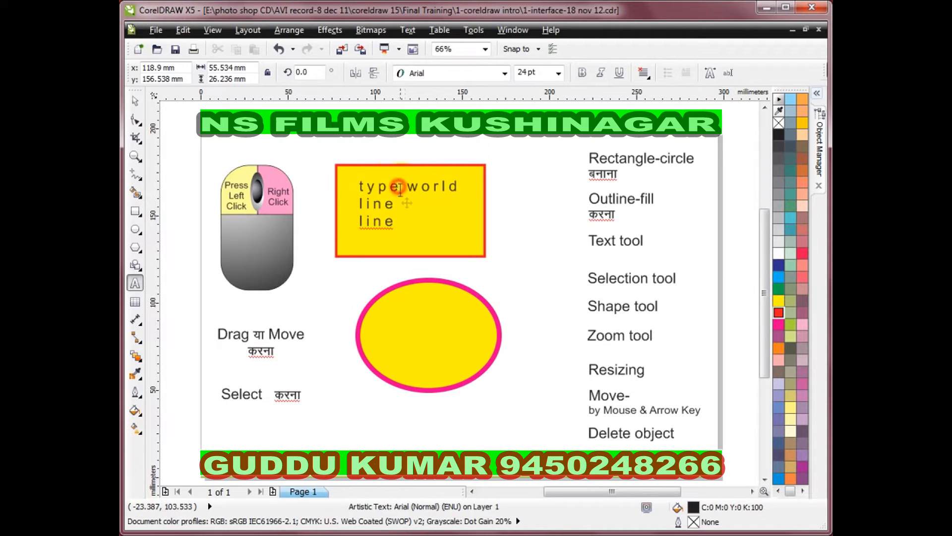
click(400, 186)
drag(400, 186, 358, 186)
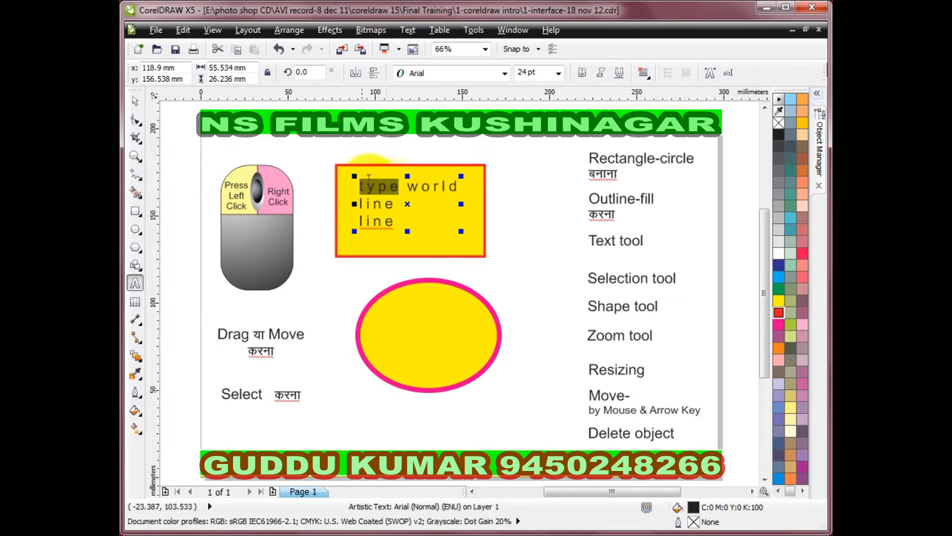
click(582, 73)
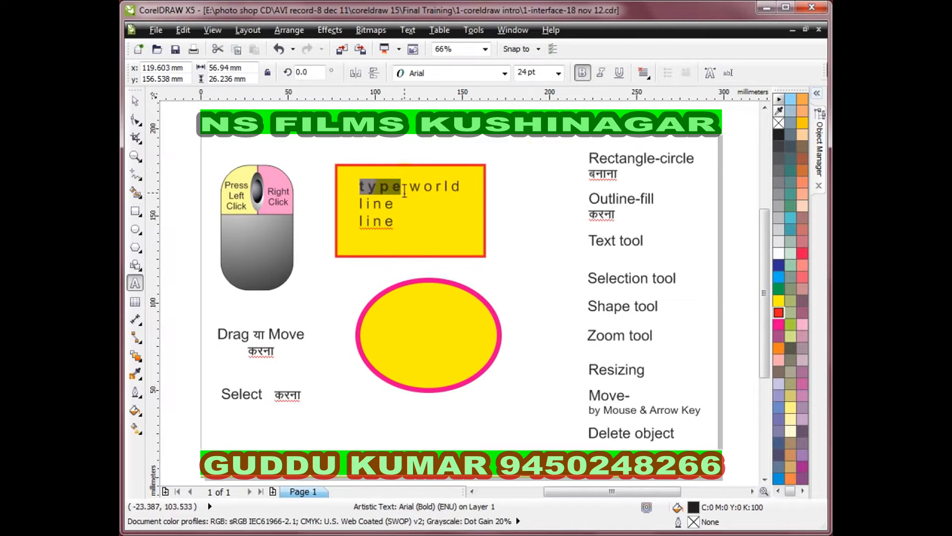
Format the word "line" on the third text line as bold italic.
click(360, 221)
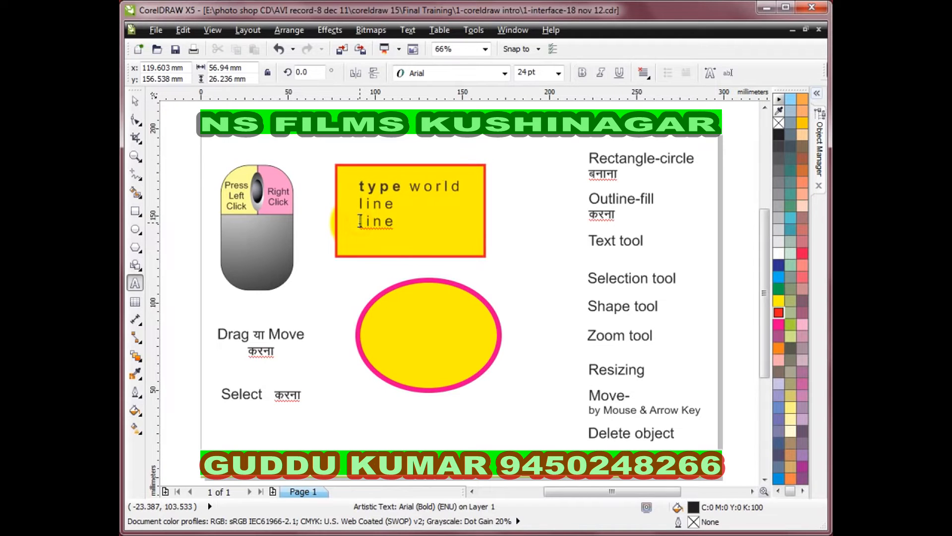
drag(360, 221, 396, 221)
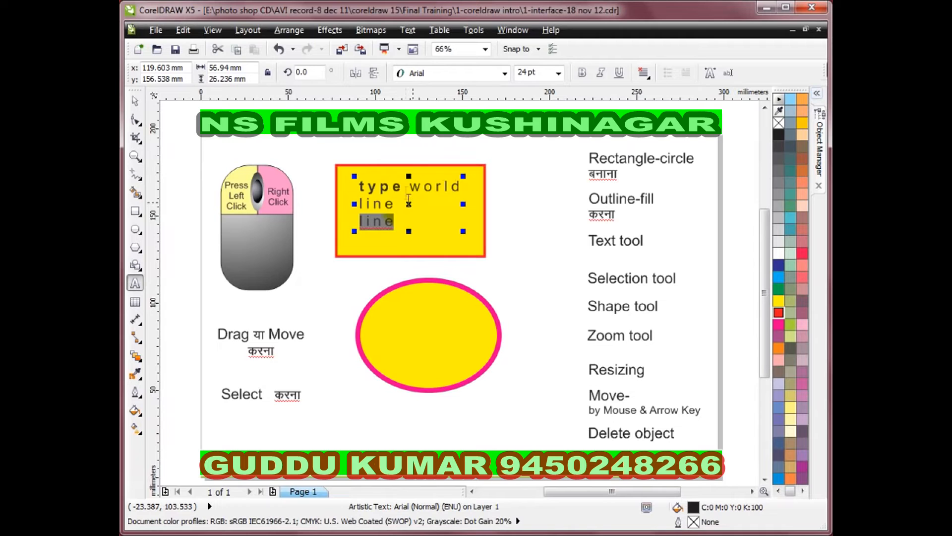
click(601, 72)
click(583, 72)
Remove bold from the first two text lines and make them italic.
drag(359, 186, 500, 211)
click(582, 72)
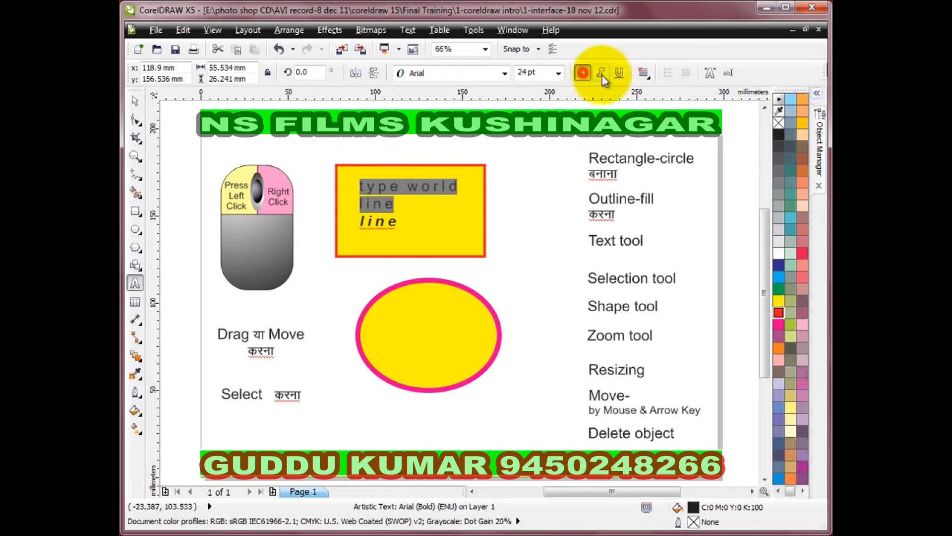
click(600, 72)
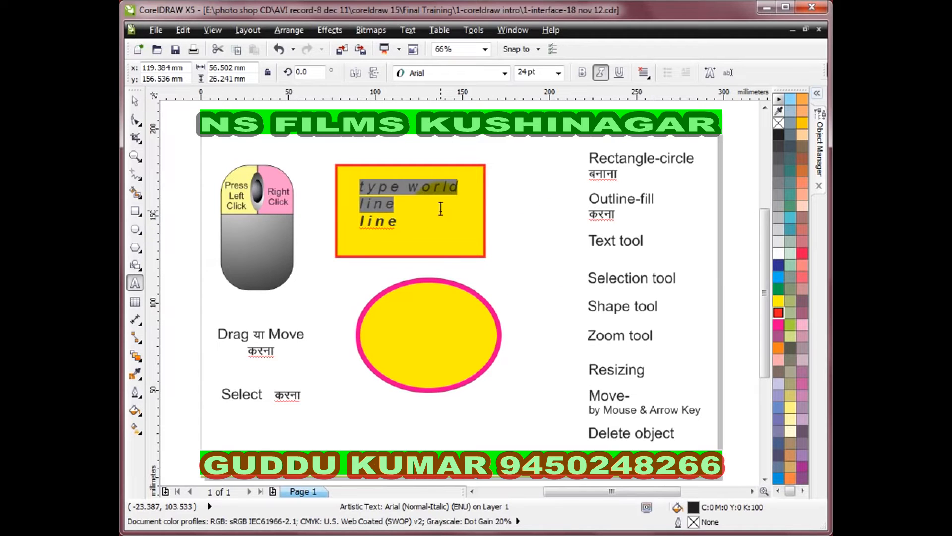
click(136, 120)
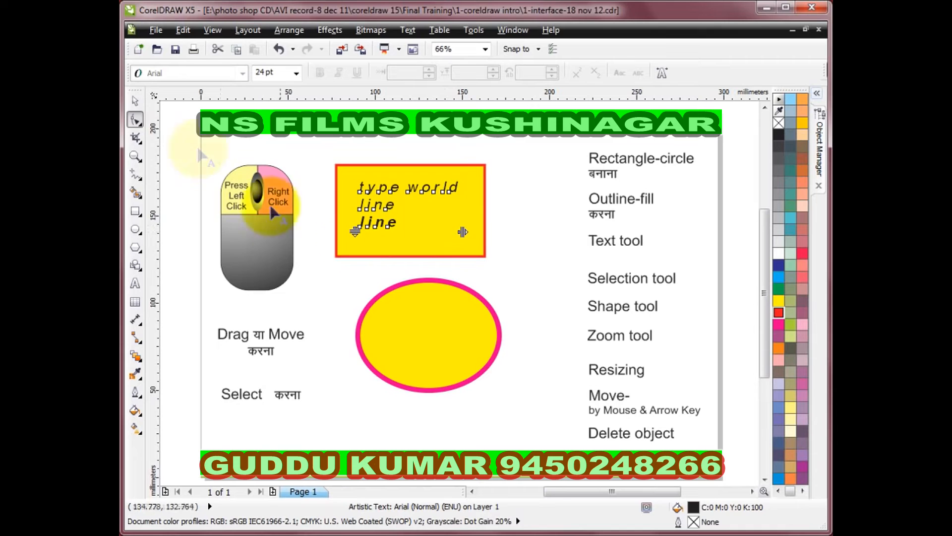
click(135, 104)
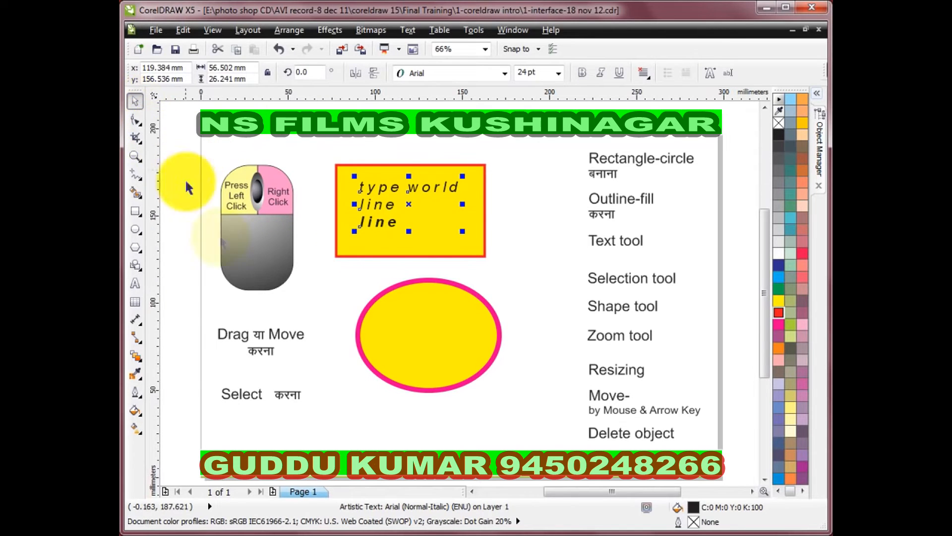
Select the yellow rectangle, the ellipse and the text object one after another with the Pick tool.
click(480, 171)
click(473, 316)
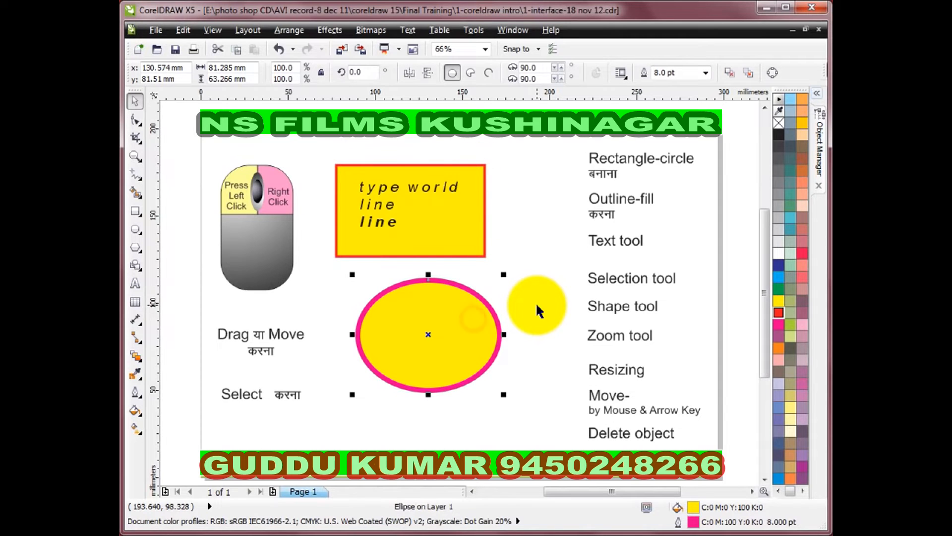
click(381, 208)
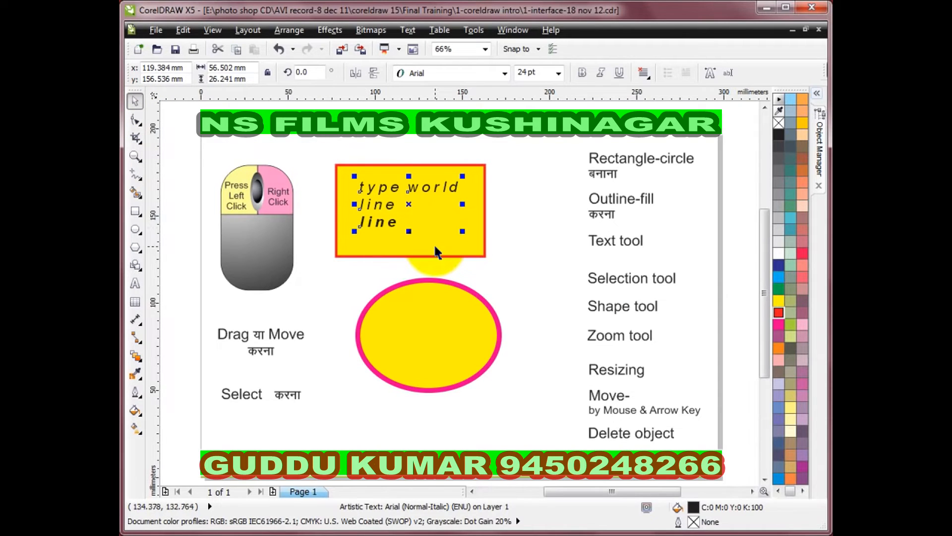
Select the letters "ype" with the Text tool, and return to the whole text object with the Pick tool.
click(134, 284)
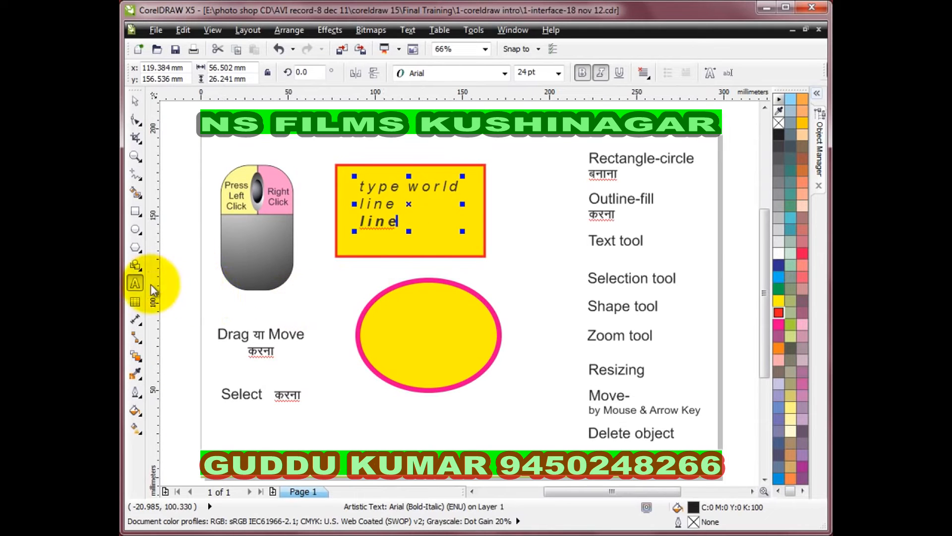
click(372, 200)
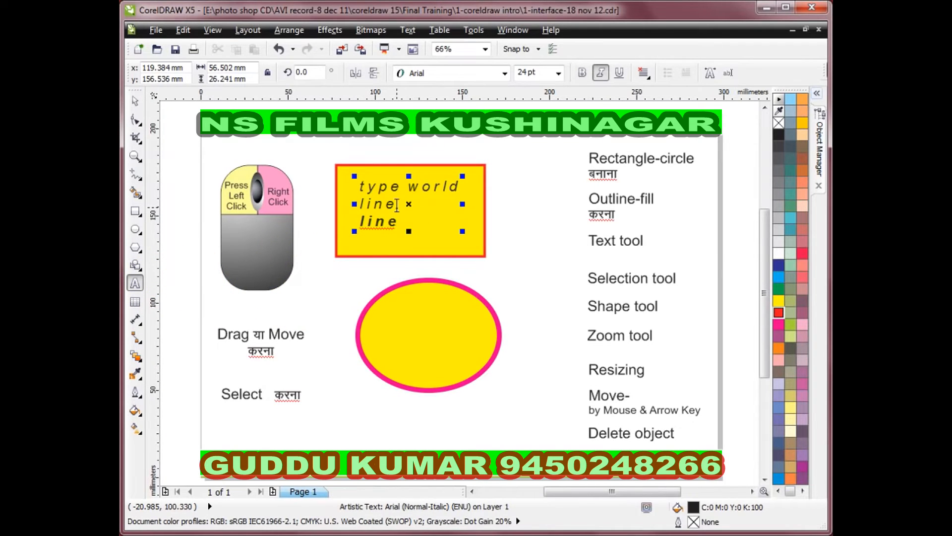
click(367, 187)
drag(367, 187, 398, 187)
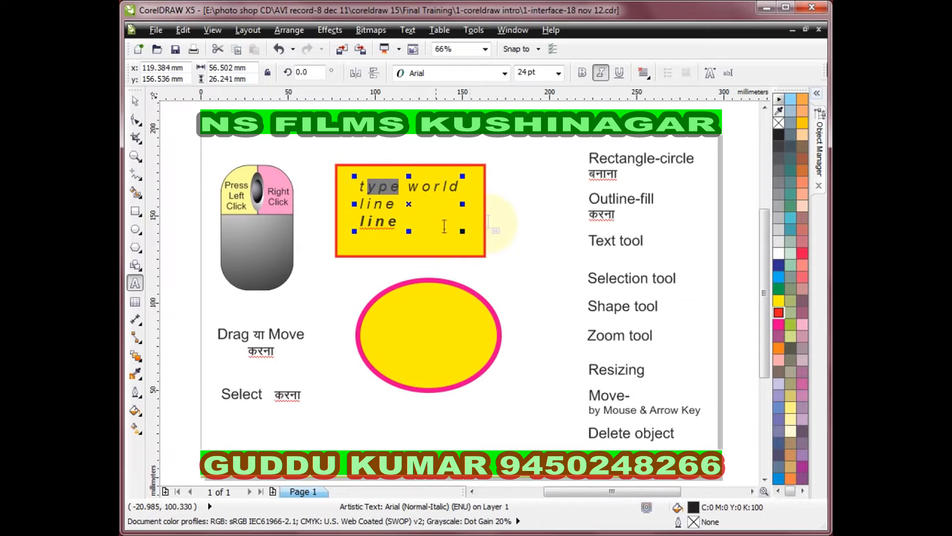
click(479, 203)
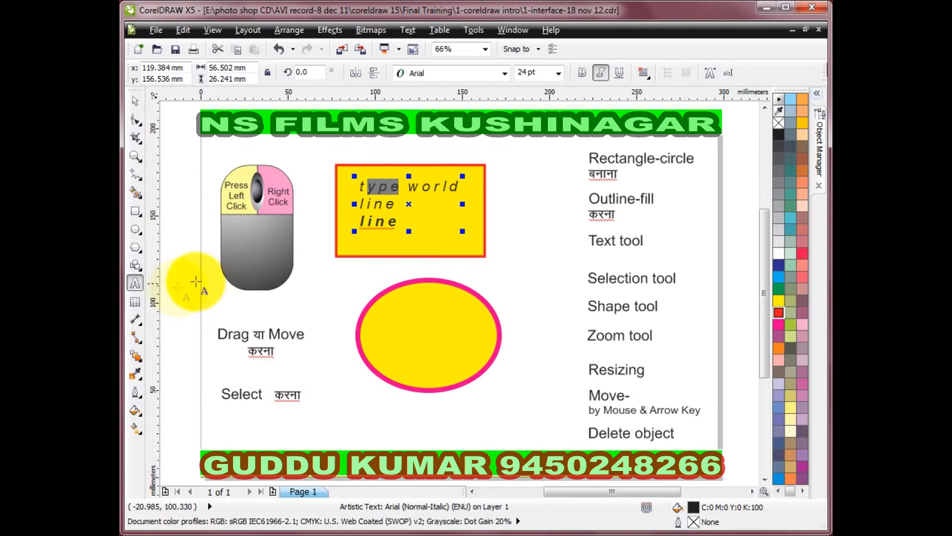
click(135, 101)
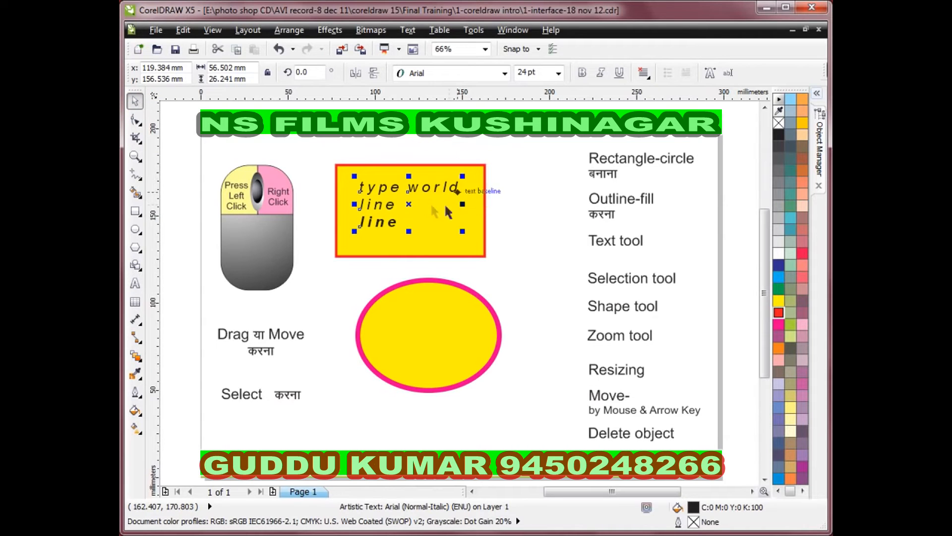
Try a deep yellow outline on the text and remove it, enlarging the text proportionally to about 94 by 44 mm.
right_click(802, 123)
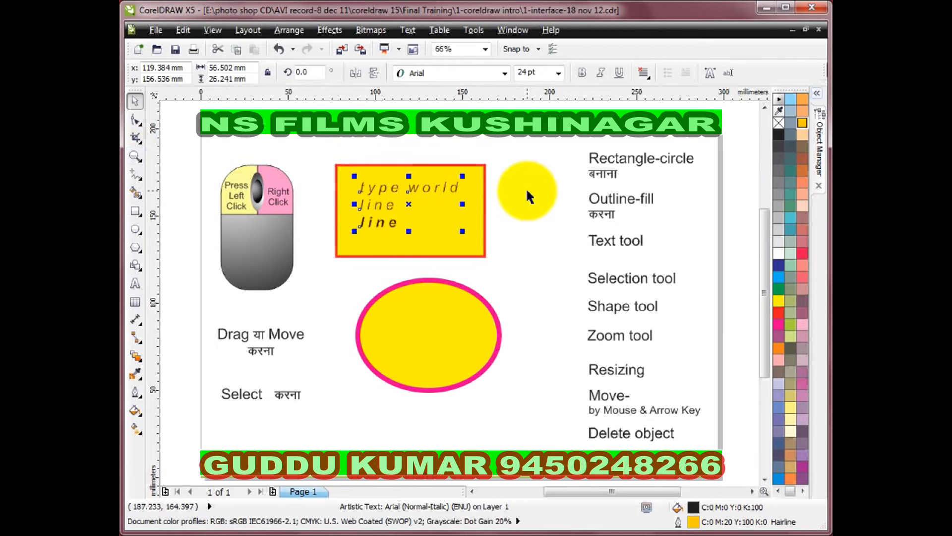
drag(462, 231, 540, 299)
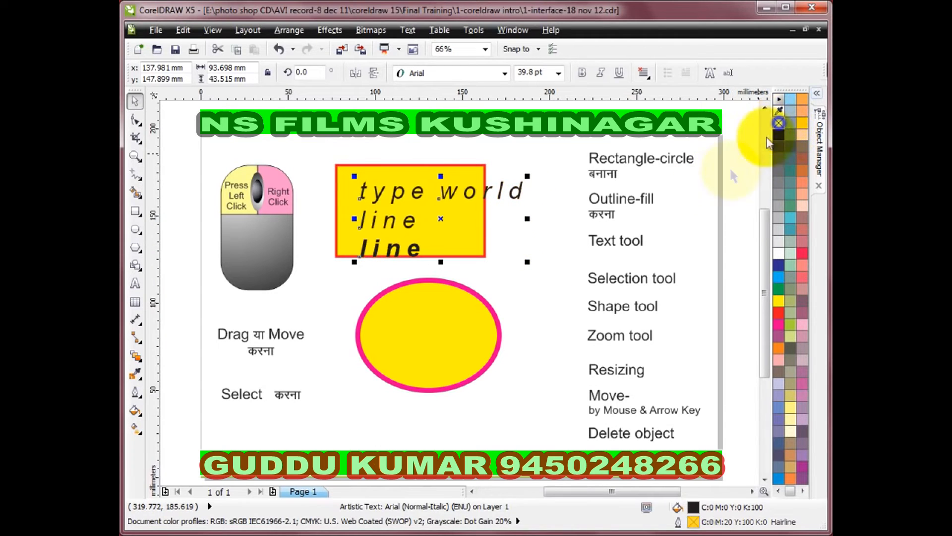
right_click(778, 122)
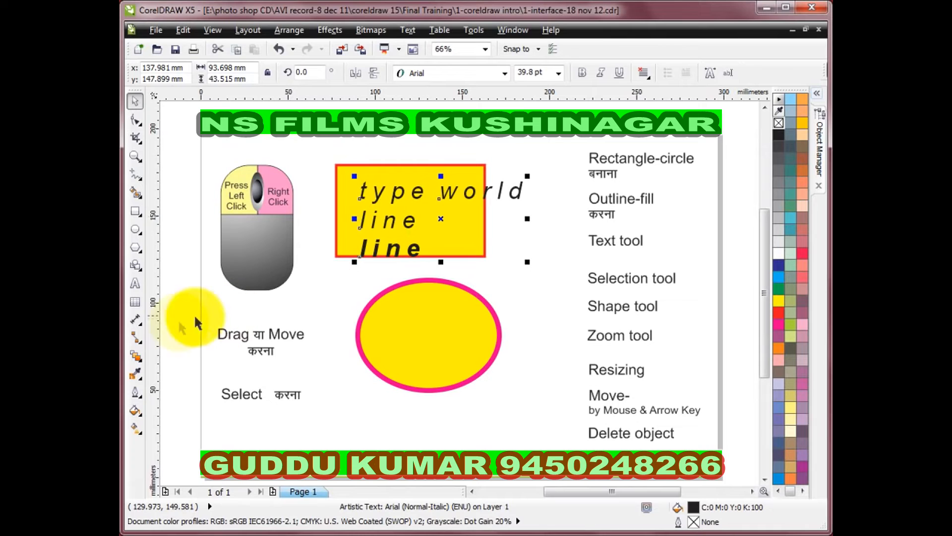
Make the italic word "type" in the enlarged text bold, and deselect the text object.
click(135, 283)
drag(424, 189, 362, 188)
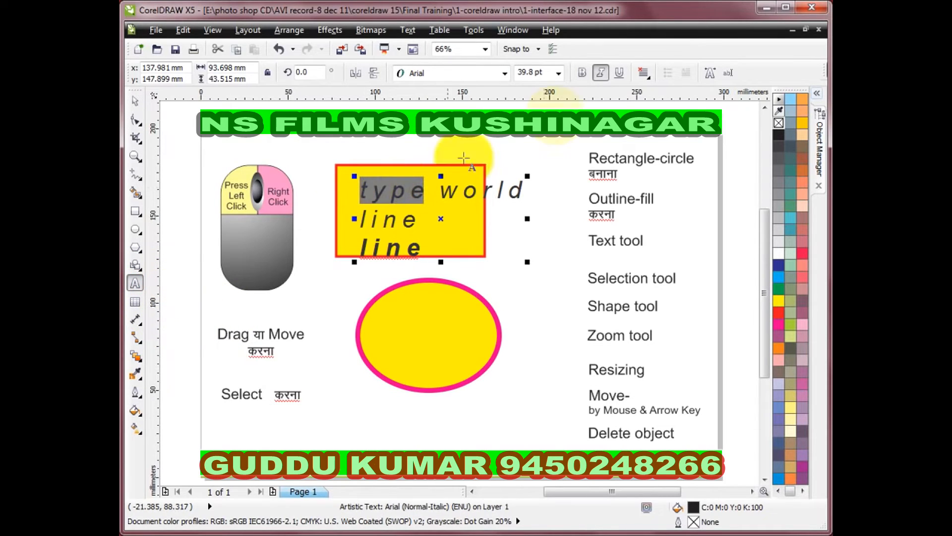
click(580, 74)
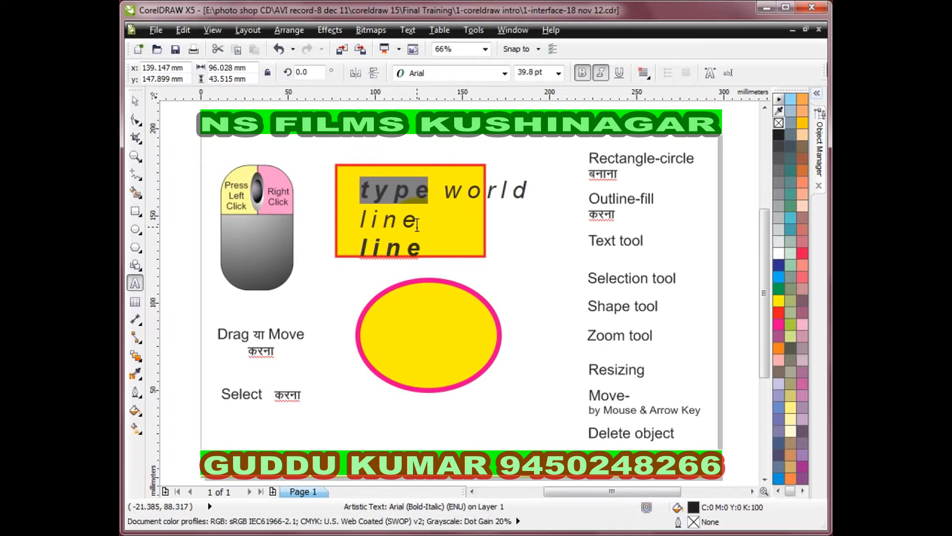
click(135, 101)
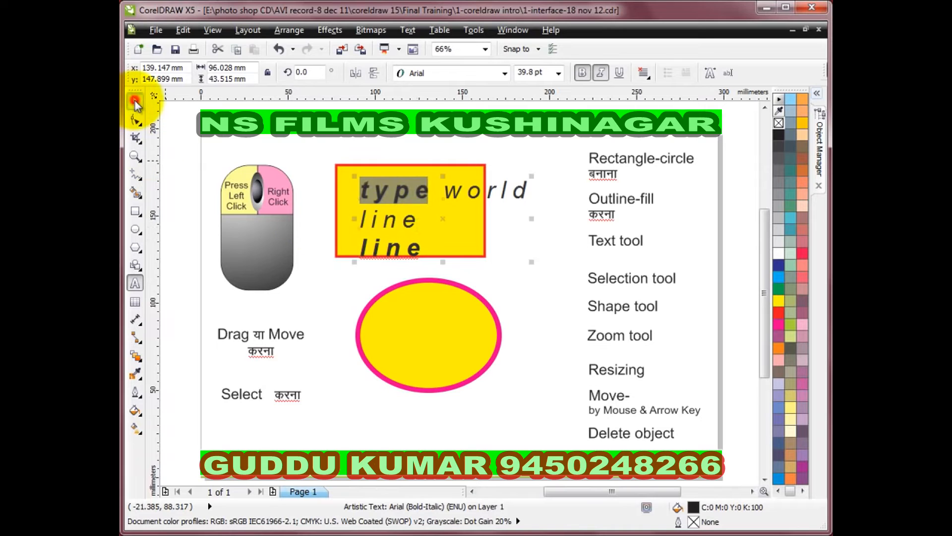
click(549, 282)
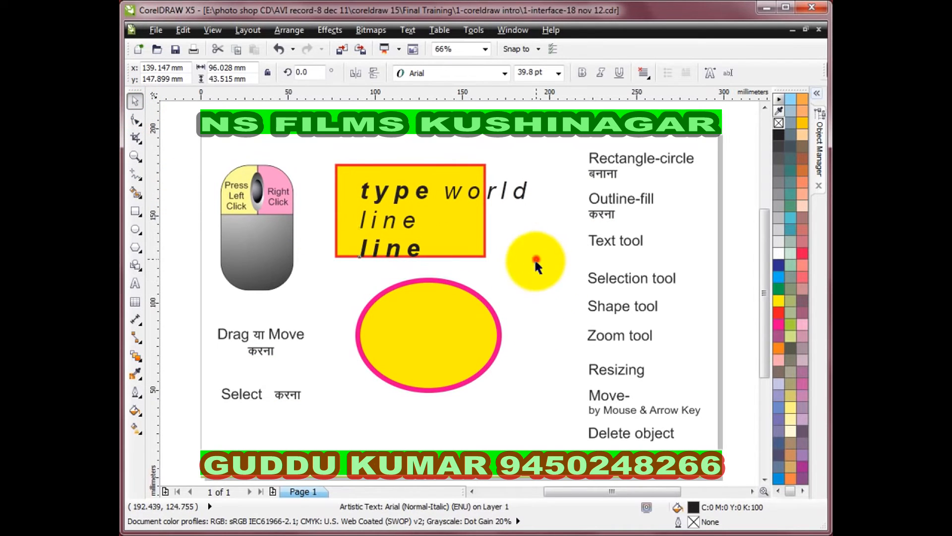
Shrink and narrow the text object to about 64 by 33 mm so it fits inside the yellow rectangle.
click(464, 170)
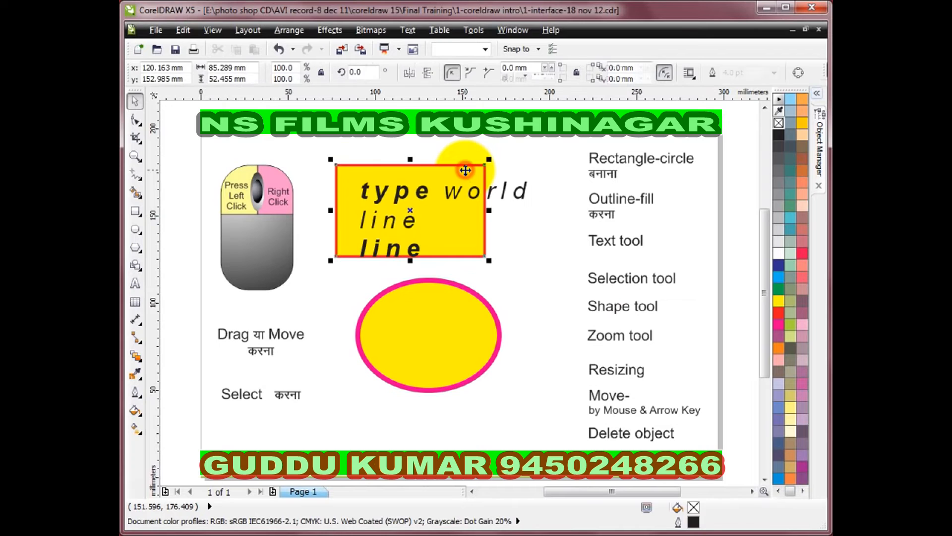
click(466, 301)
click(411, 248)
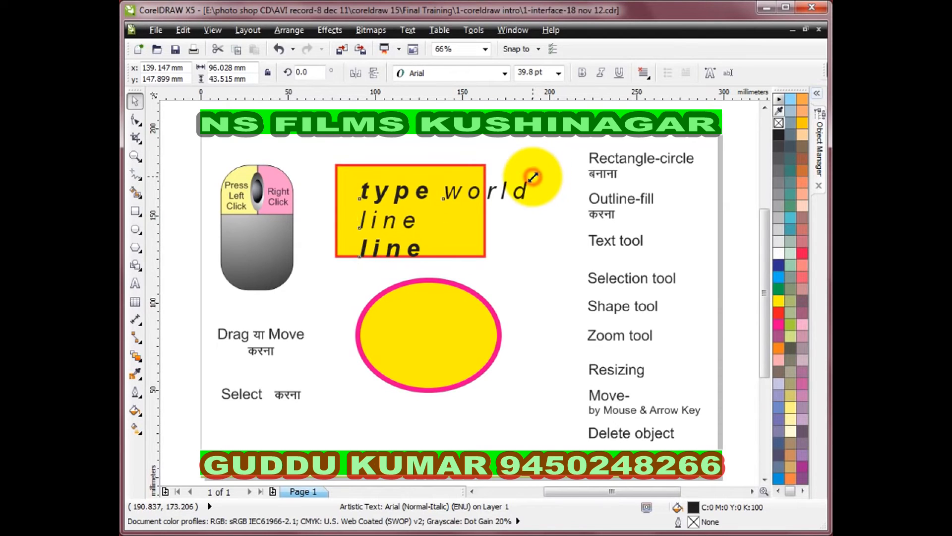
mouse_move(532, 176)
mouse_down()
mouse_move(563, 148)
mouse_move(505, 170)
mouse_move(480, 200)
mouse_move(527, 164)
mouse_up()
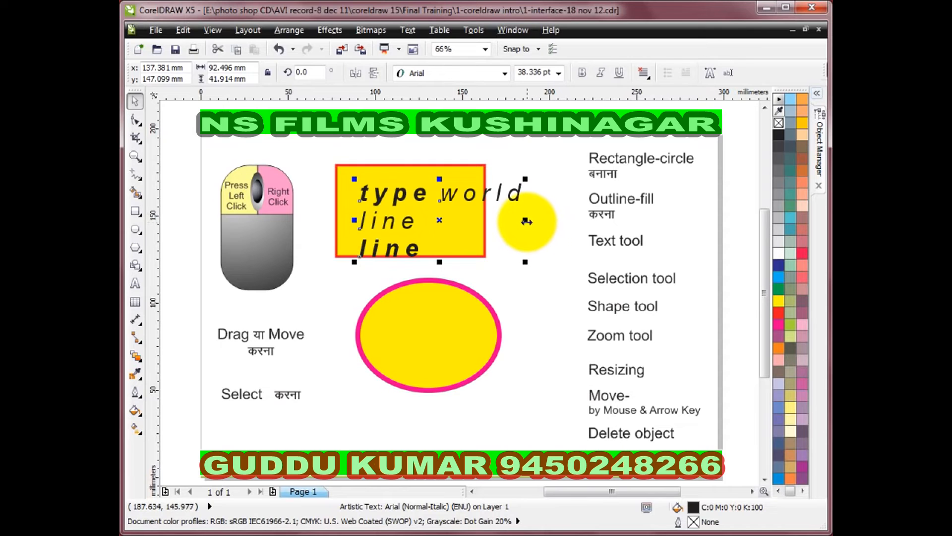
drag(525, 221, 478, 225)
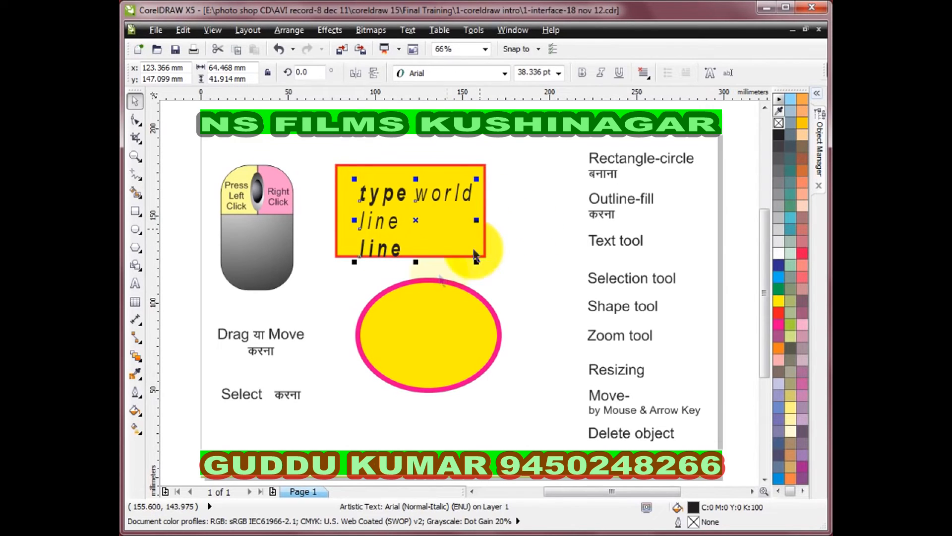
drag(418, 263, 424, 246)
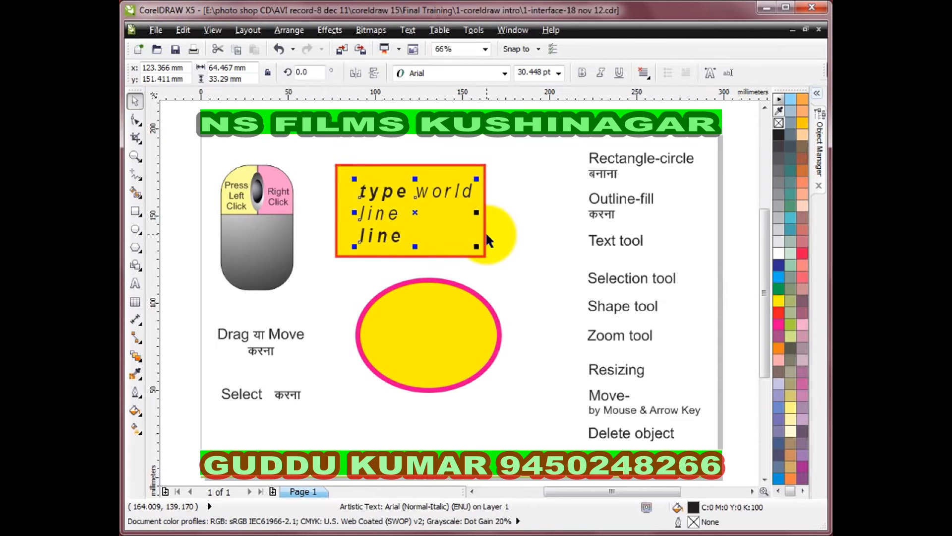
Enlarge the text to about 71 by 38 mm inside the rectangle, and select the yellow rectangle.
mouse_move(354, 179)
mouse_down()
mouse_move(322, 171)
mouse_move(344, 170)
mouse_up()
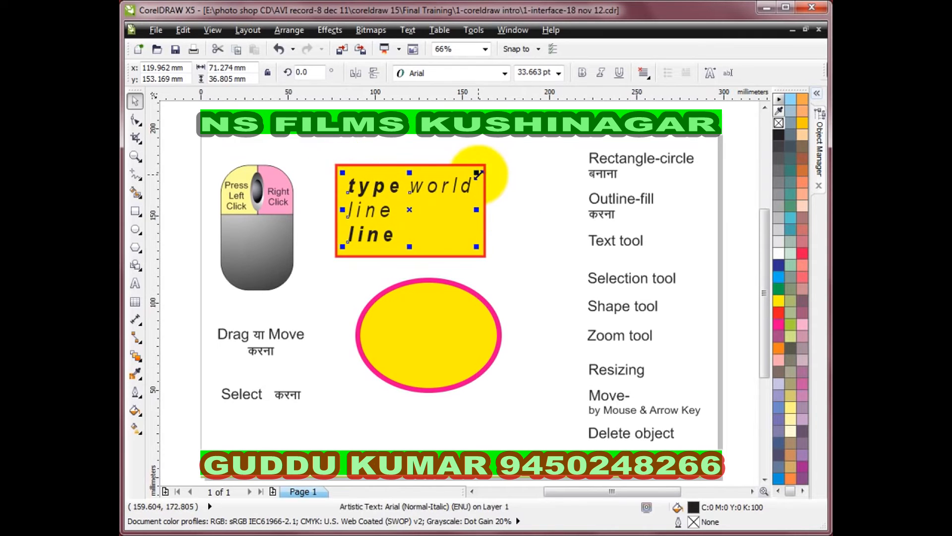
mouse_move(409, 173)
mouse_down()
mouse_move(408, 144)
mouse_move(411, 171)
mouse_up()
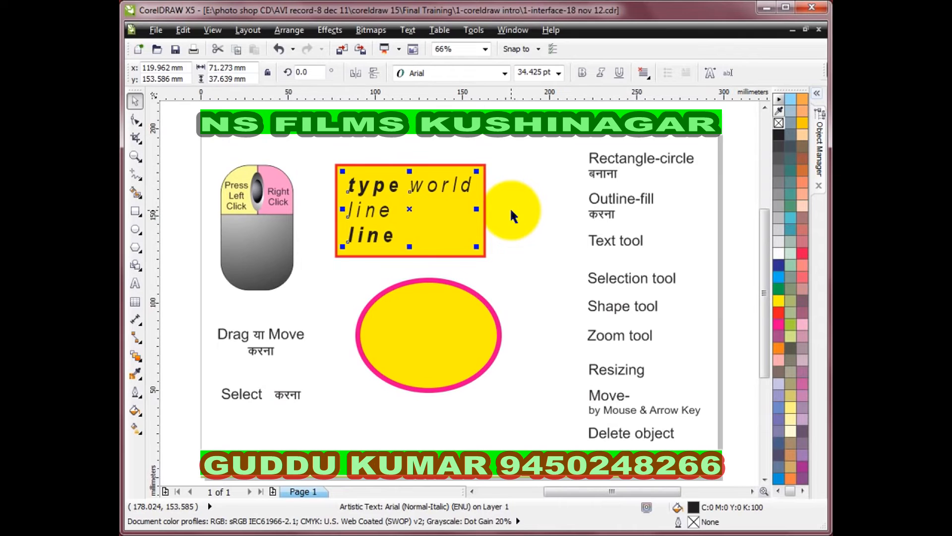
click(515, 208)
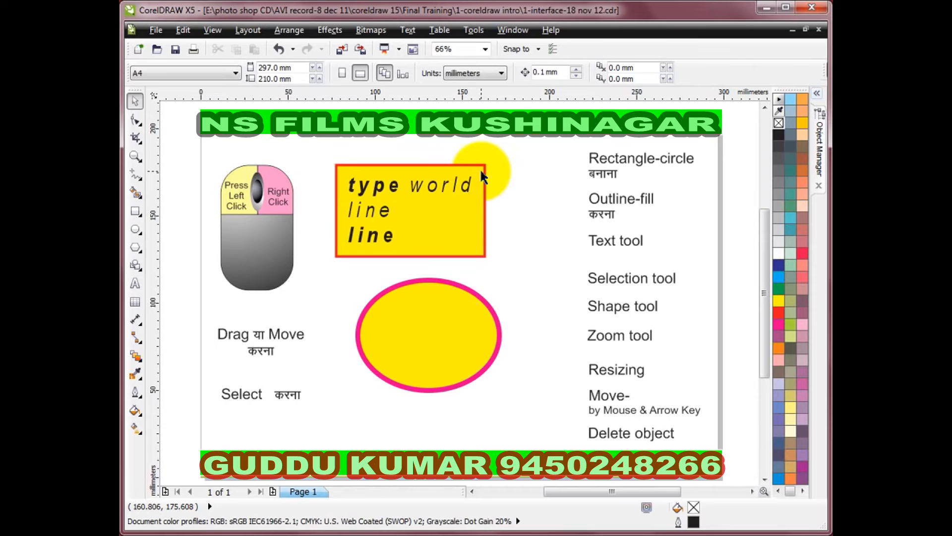
click(481, 170)
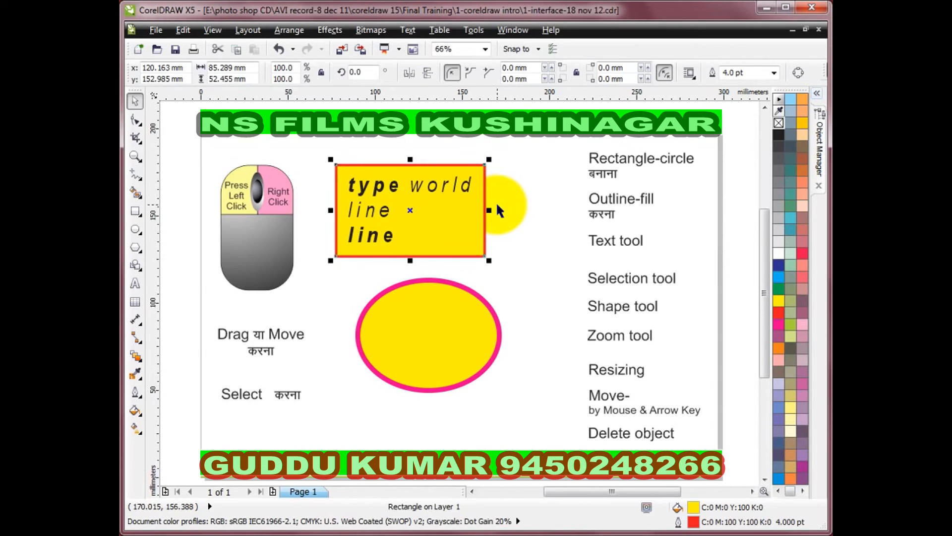
Add the text and the ellipse to the yellow rectangle's selection, and toggle the ellipse until only rectangle and text remain selected.
shift+click(469, 194)
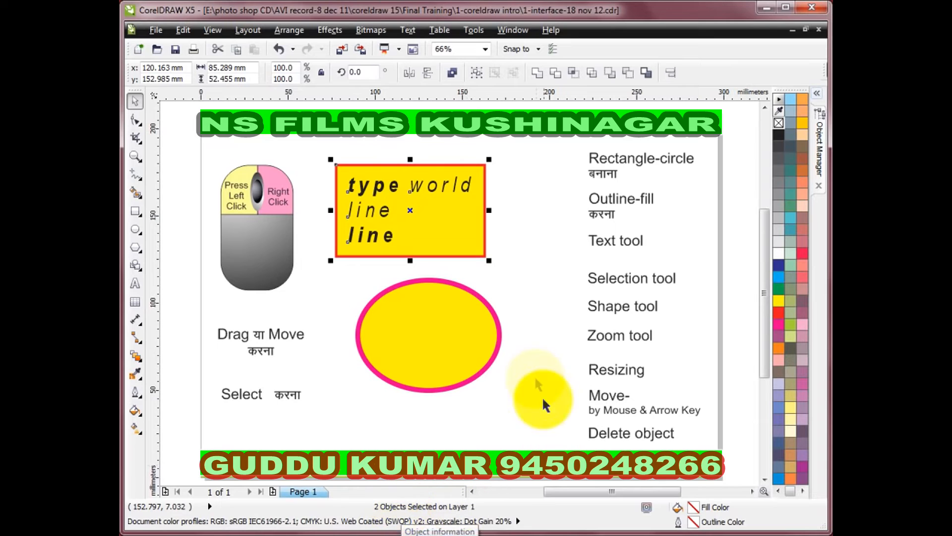
shift+click(461, 341)
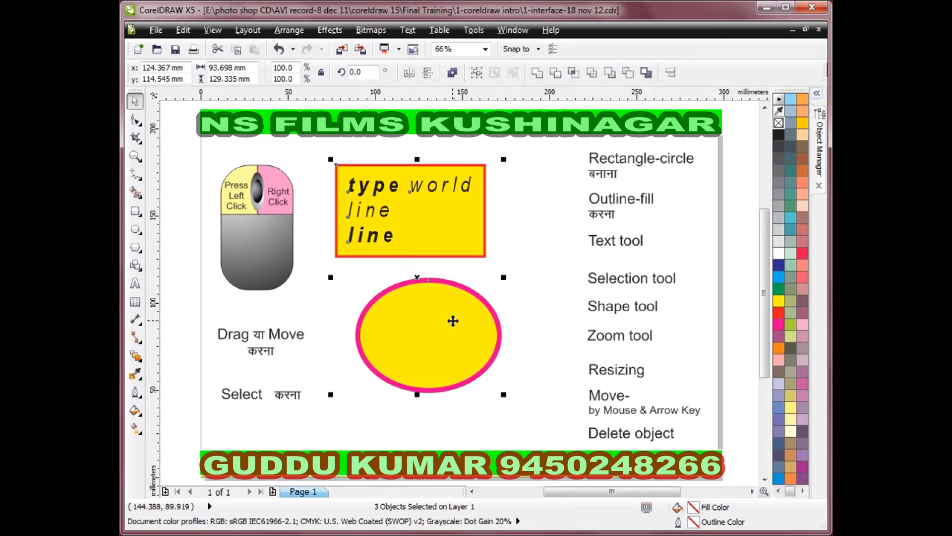
shift+click(452, 321)
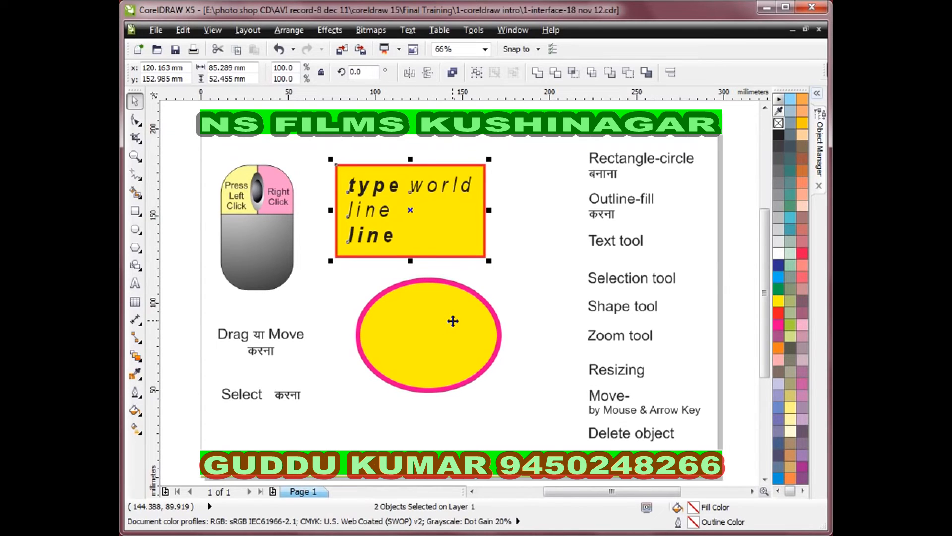
shift+click(453, 320)
shift+click(453, 321)
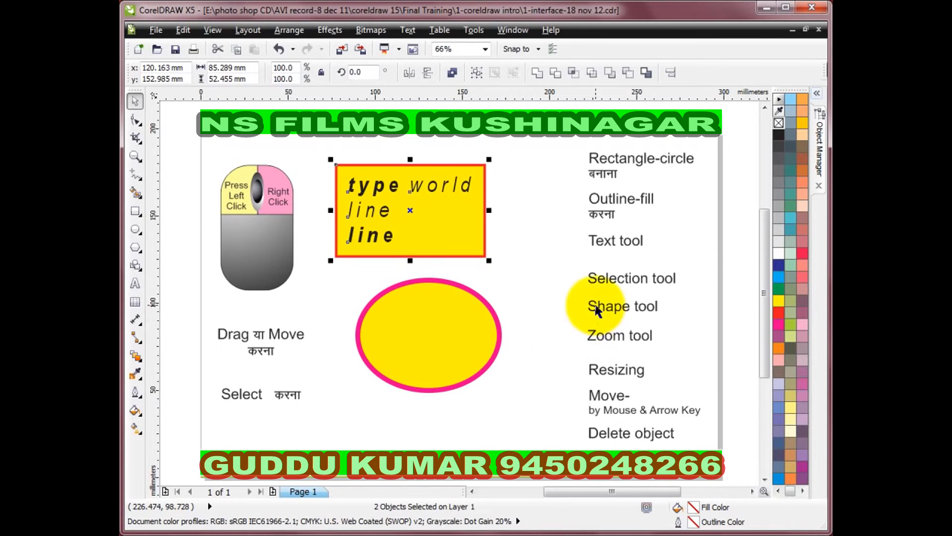
Marquee-select the yellow rectangle with its text, clear the selection, and marquee-select the rectangle, text and ellipse together.
click(530, 303)
drag(320, 153, 522, 263)
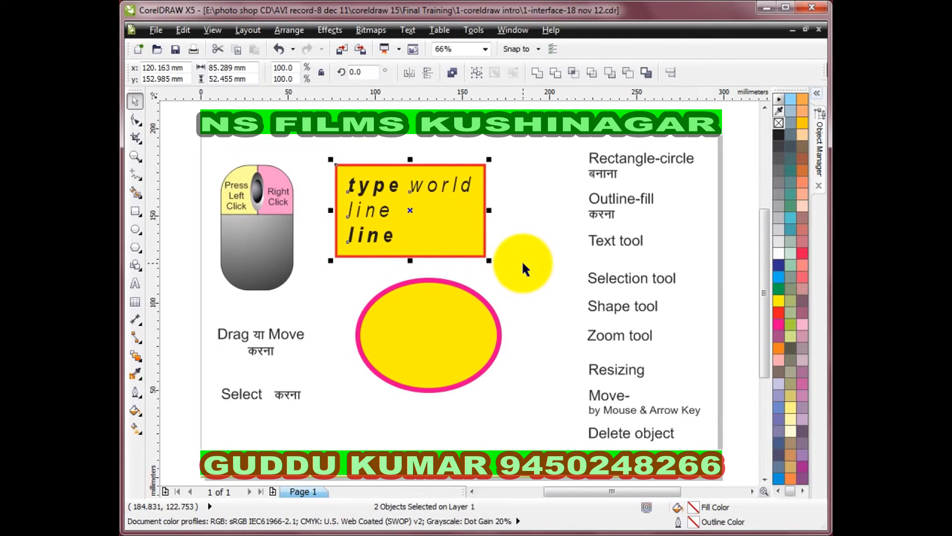
click(531, 202)
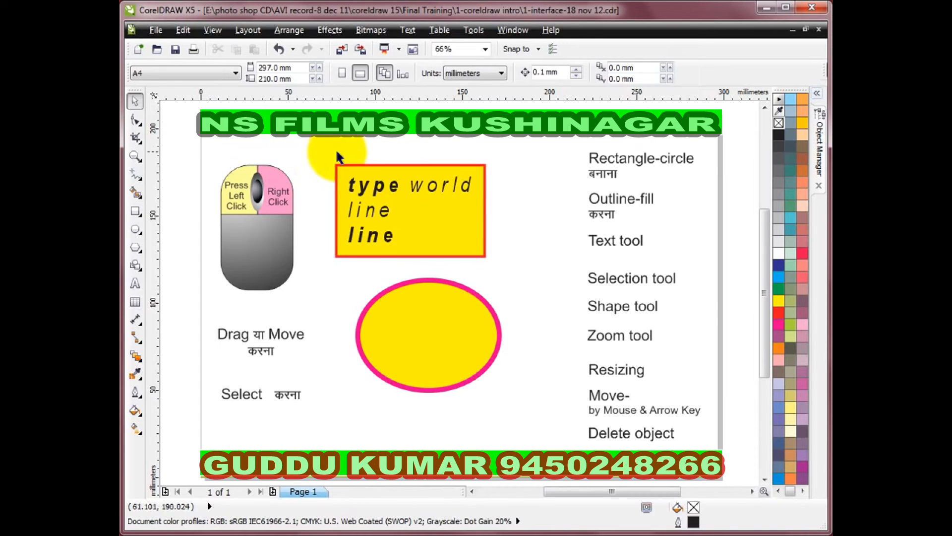
click(316, 149)
drag(316, 150, 533, 409)
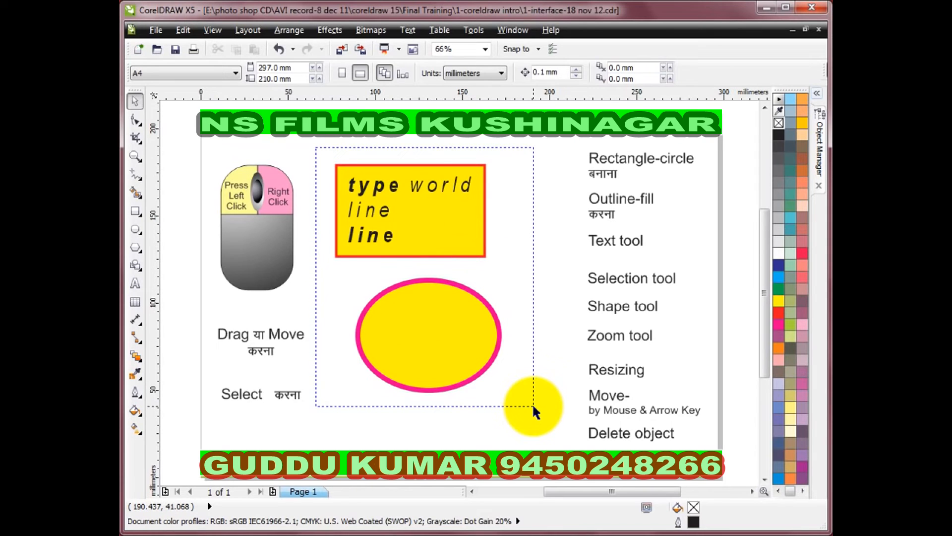
drag(534, 406, 534, 407)
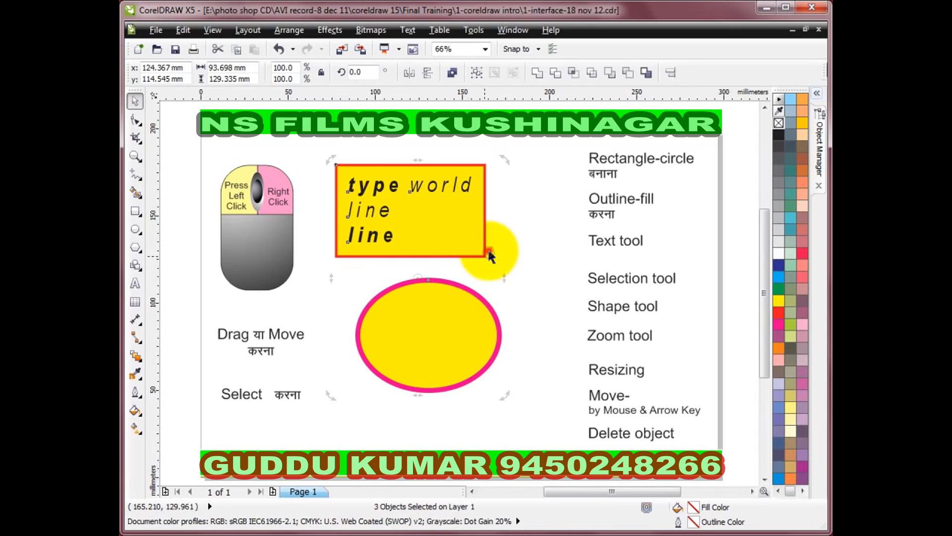
Marquee-select the rectangle and text while cutting through the ellipse, and then the text and ellipse while cutting through the rectangle.
drag(312, 145, 493, 422)
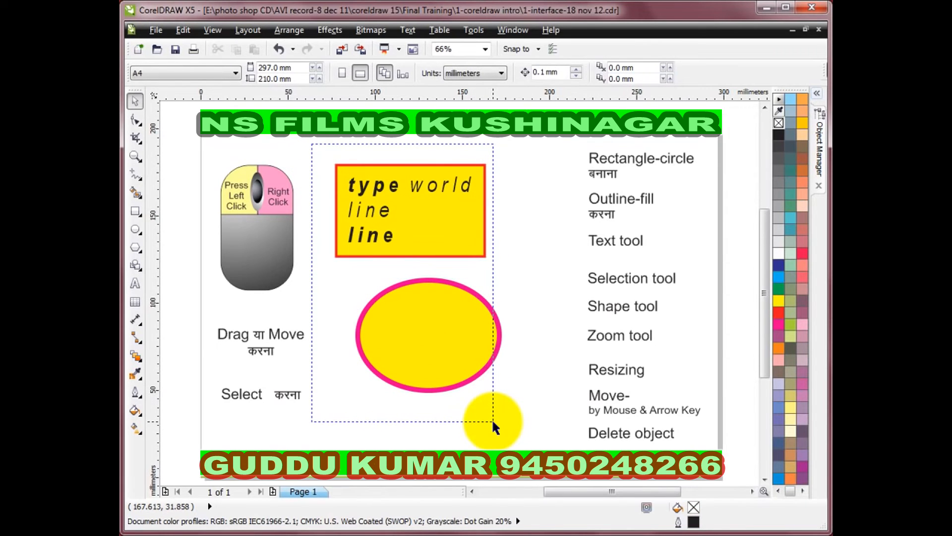
drag(493, 422, 493, 422)
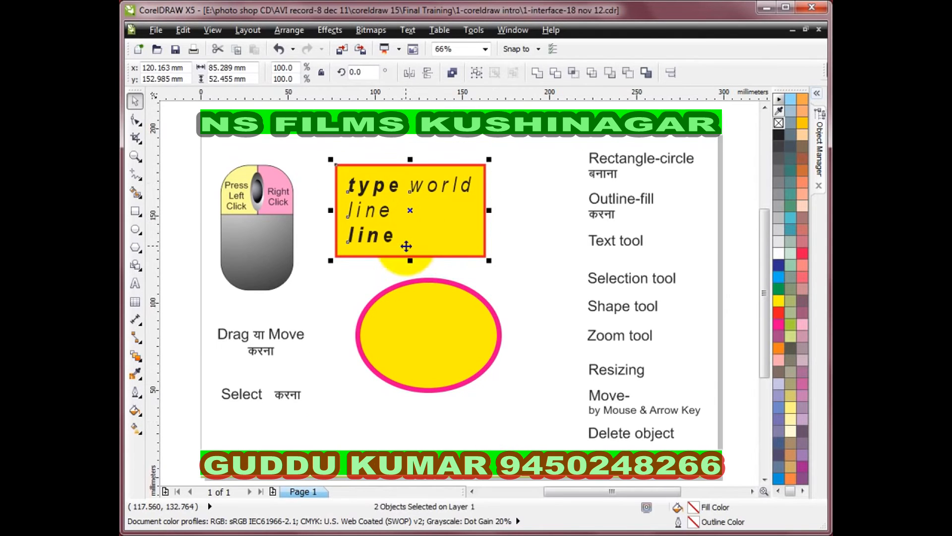
click(526, 221)
drag(341, 153, 524, 412)
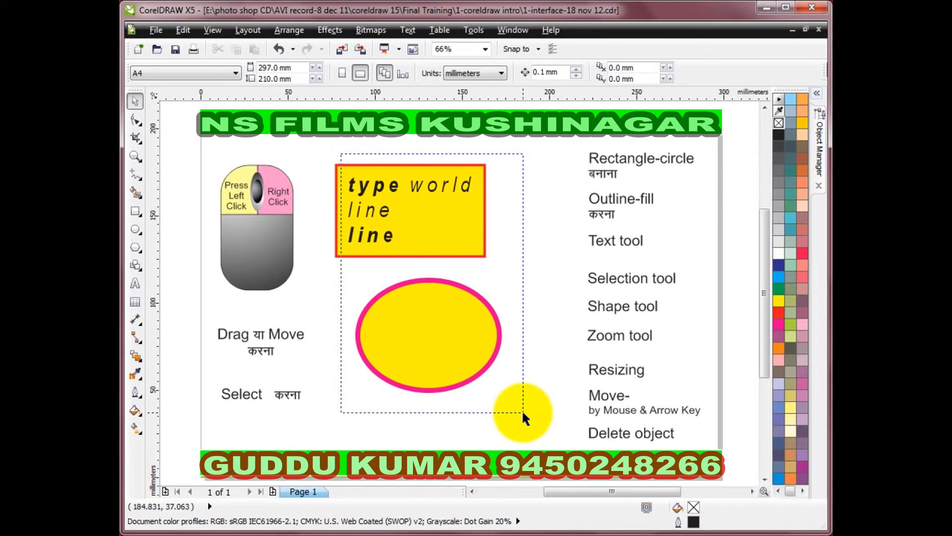
drag(521, 410, 522, 410)
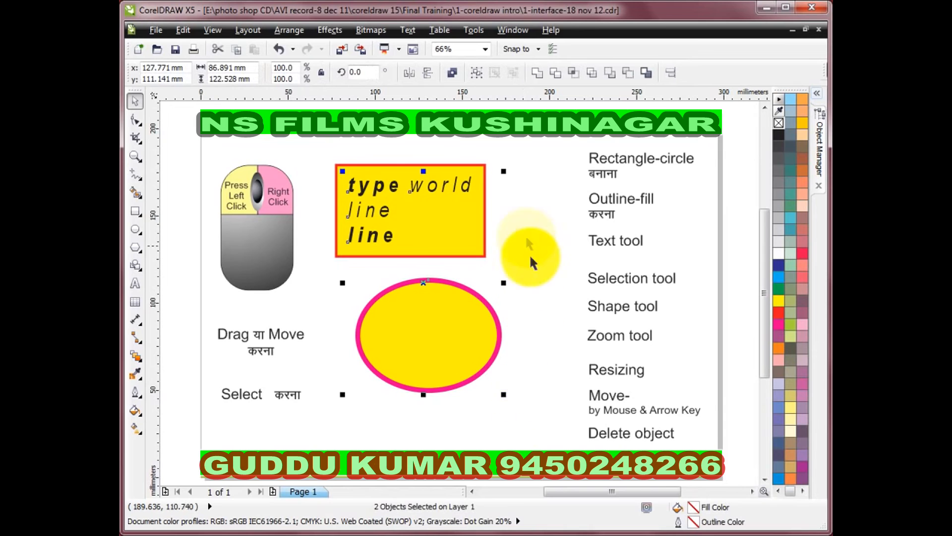
Clear the selection and marquee-select the text and ellipse from the opposite corner, cutting off the rectangle's left edge.
click(527, 230)
drag(350, 419, 338, 394)
click(550, 156)
drag(564, 149, 343, 409)
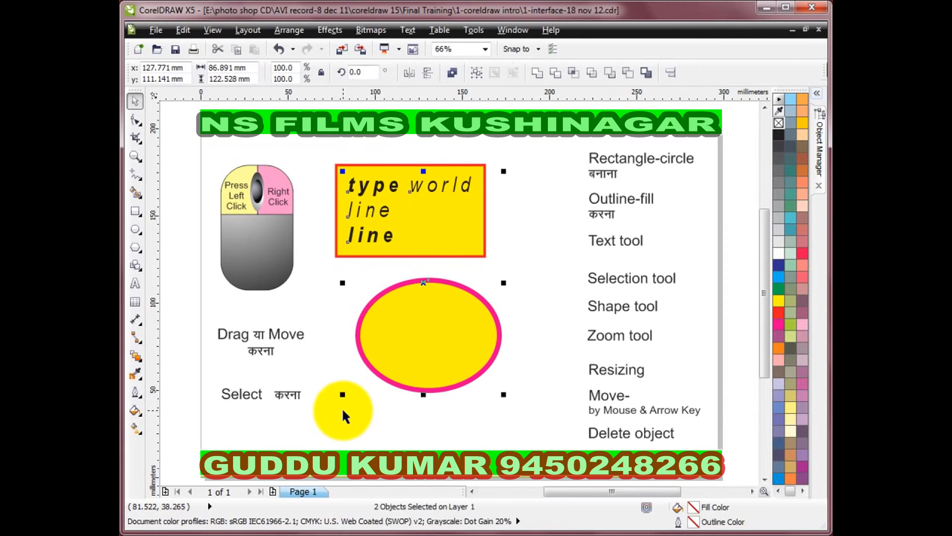
drag(379, 190, 379, 190)
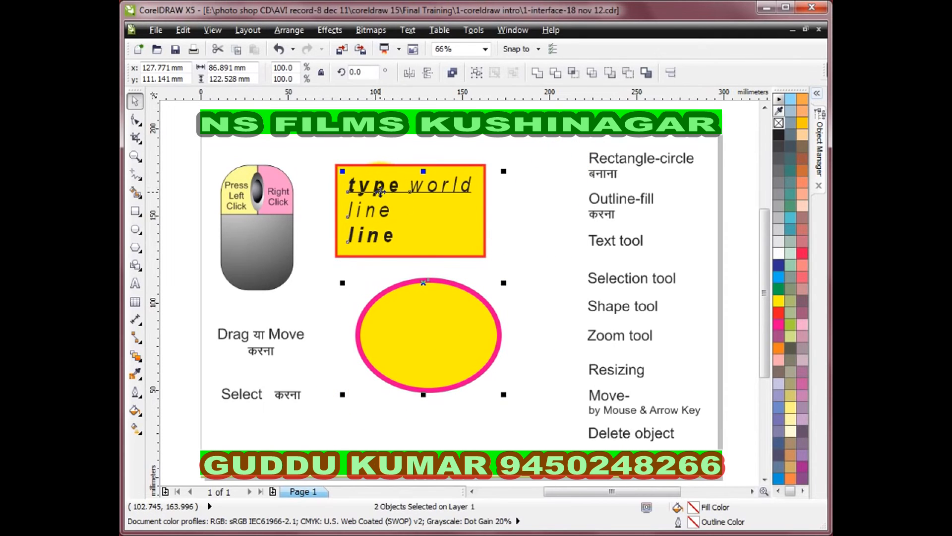
Select the ellipse alone, replace it with a marquee selection of text and ellipse, and toggle the selection at the word "type".
click(517, 198)
click(443, 317)
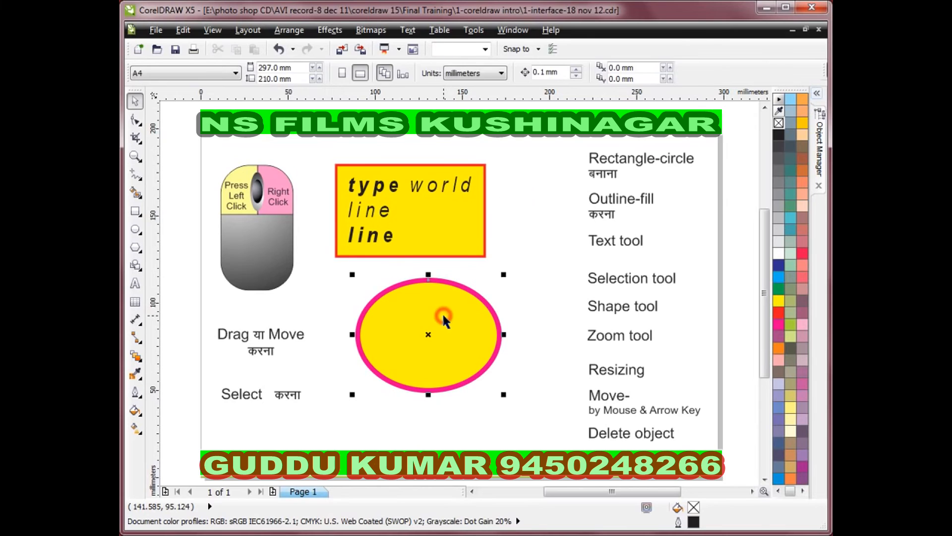
click(535, 198)
drag(340, 159, 511, 396)
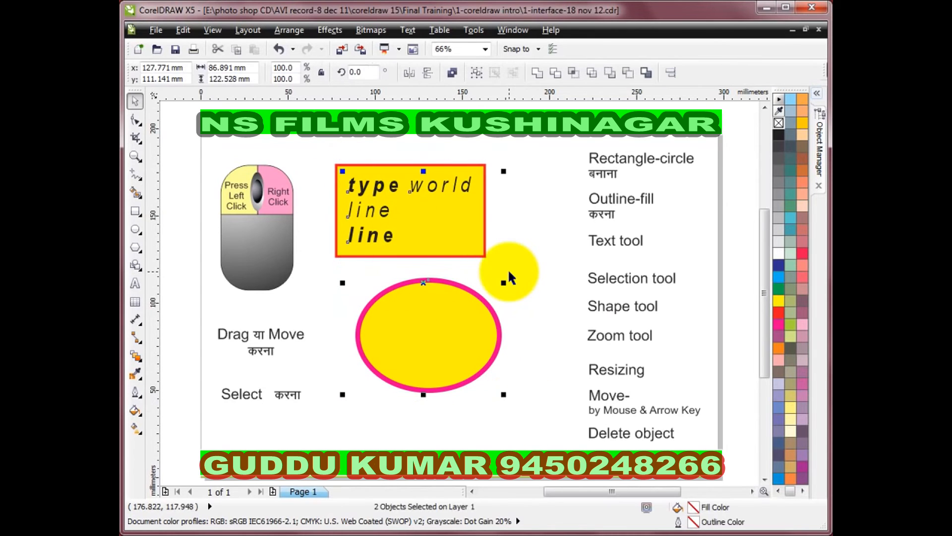
shift+click(377, 190)
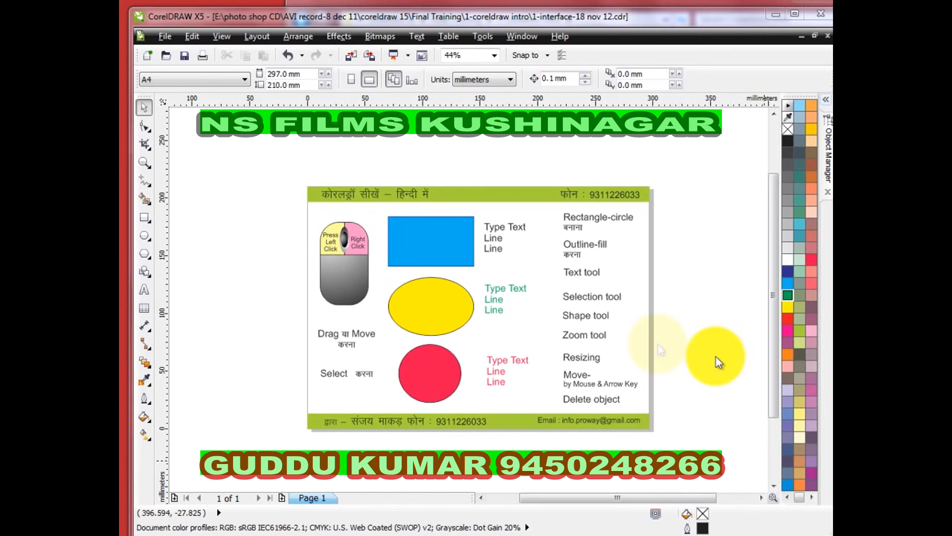
Use the Zoom tool to fit all objects, the page width and the page height in the view.
click(143, 162)
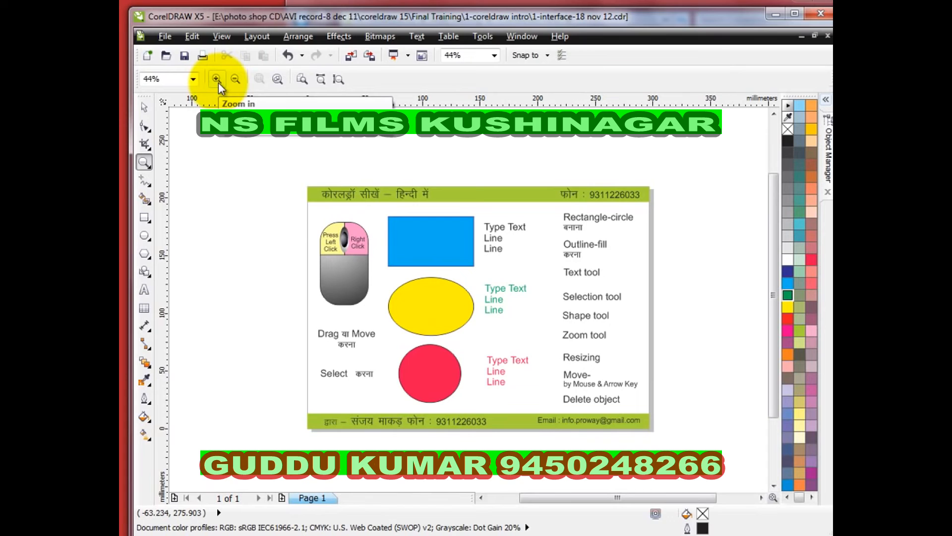
click(278, 79)
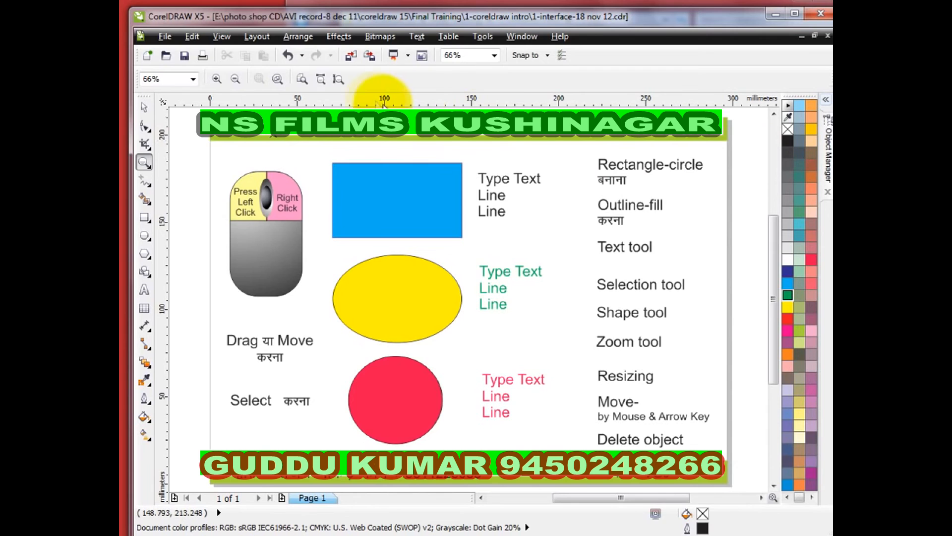
click(321, 80)
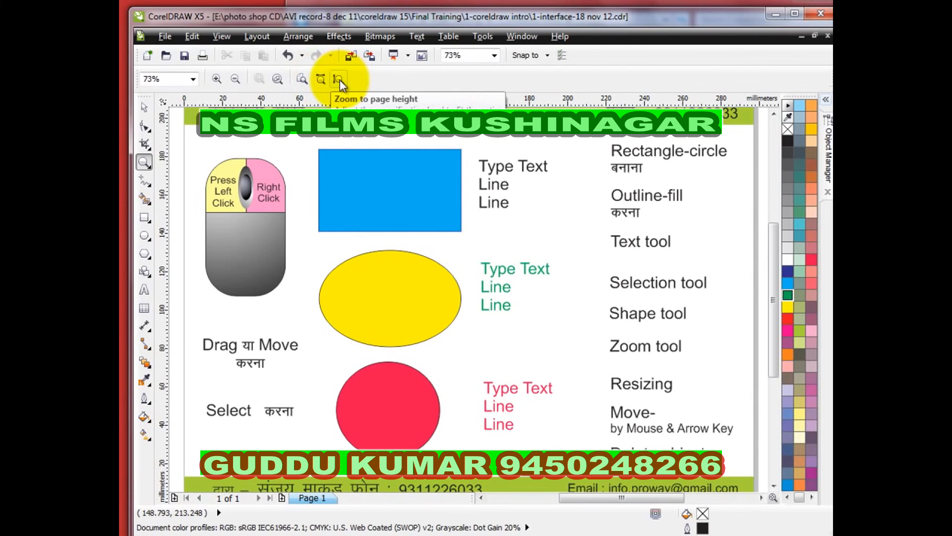
click(338, 80)
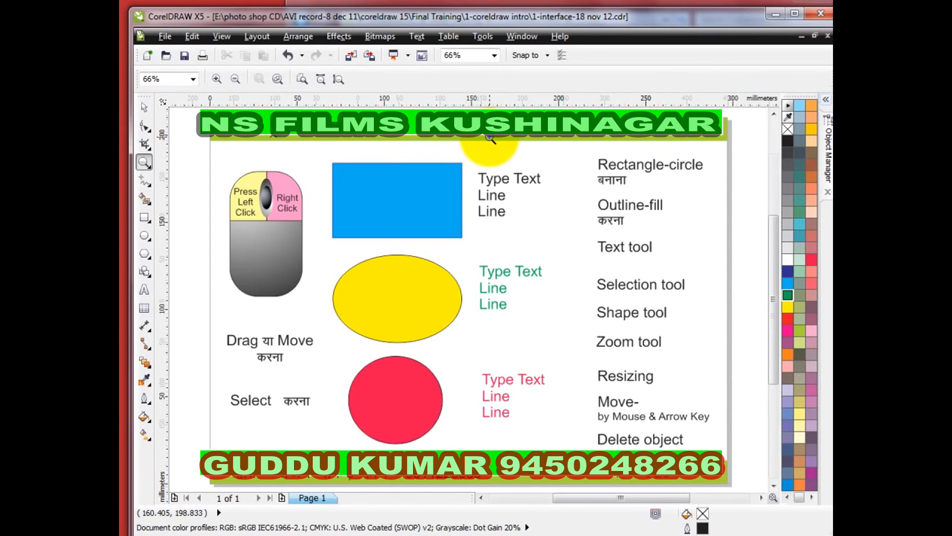
Draw small rectangles outside the page, about 16 by 24 mm, 20 by 16 mm and 78 by 60 mm.
scroll(490, 138, down, 2)
drag(345, 144, 629, 273)
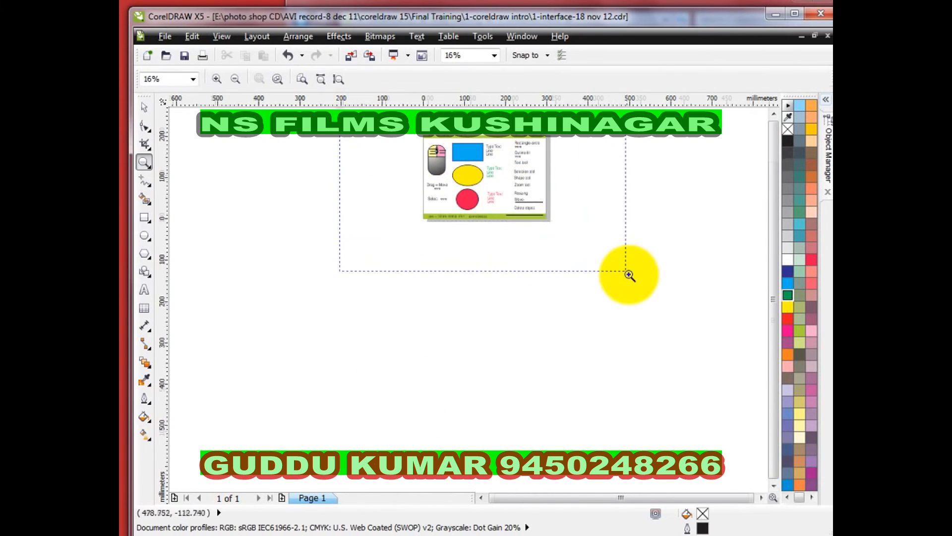
click(144, 217)
drag(193, 158, 208, 178)
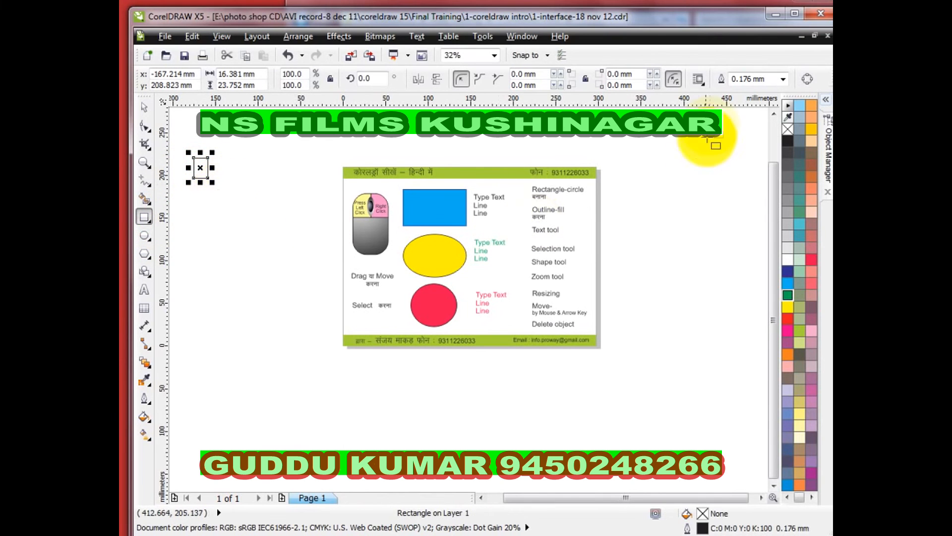
drag(645, 348, 712, 398)
click(143, 107)
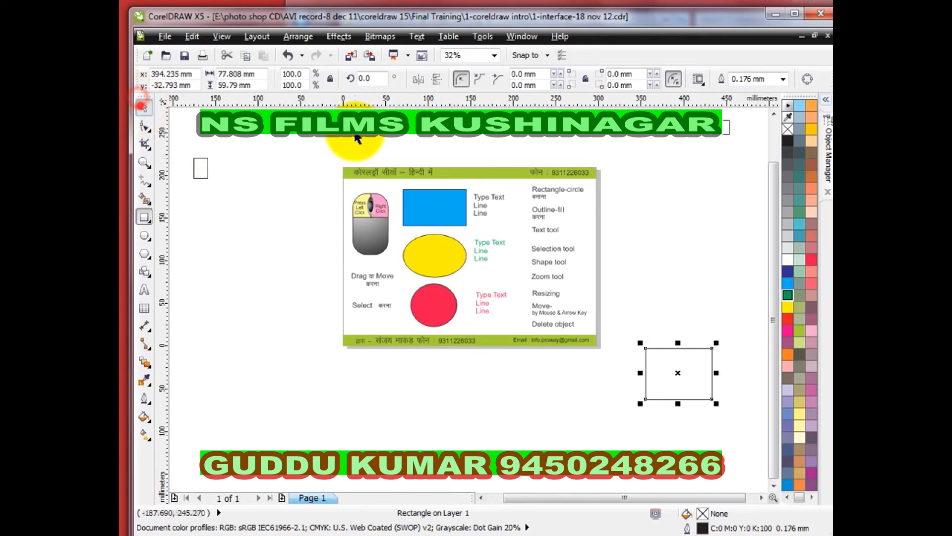
Zoom to the page width, and then fit all objects in view, including the rectangles outside the page.
click(144, 163)
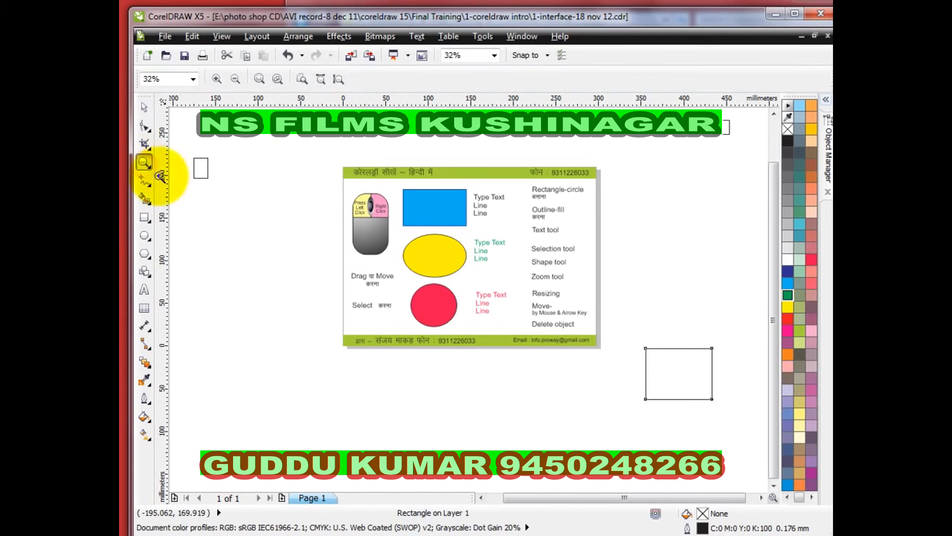
click(323, 80)
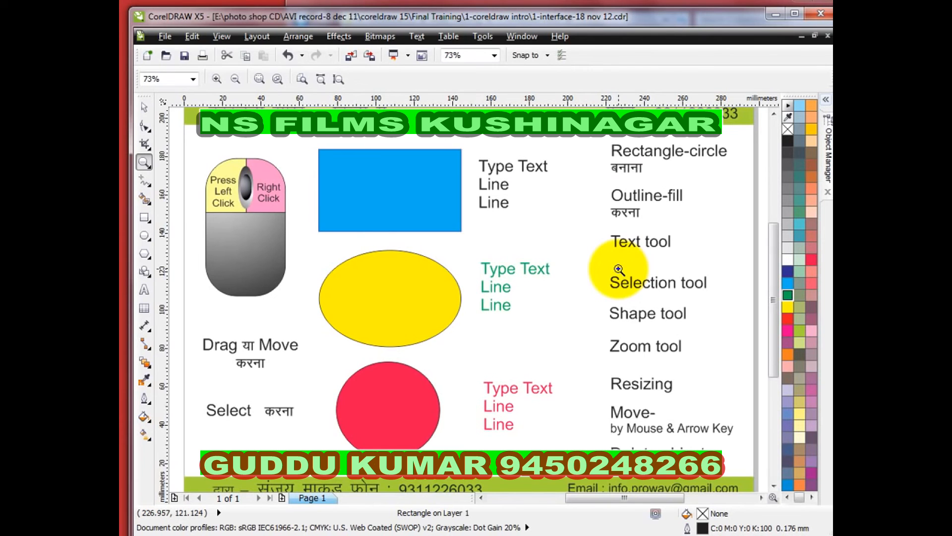
key(F4)
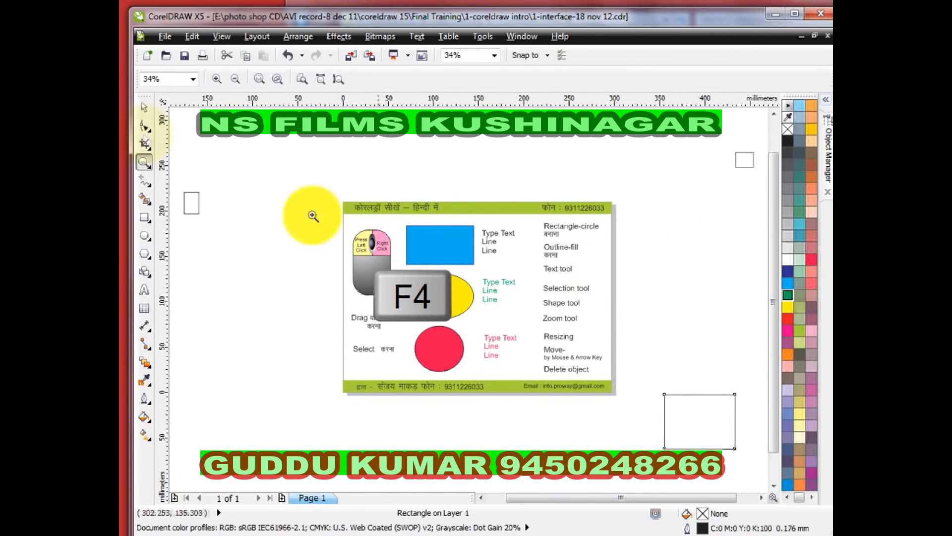
Delete the three small rectangles outside the page.
click(144, 107)
drag(223, 168, 177, 251)
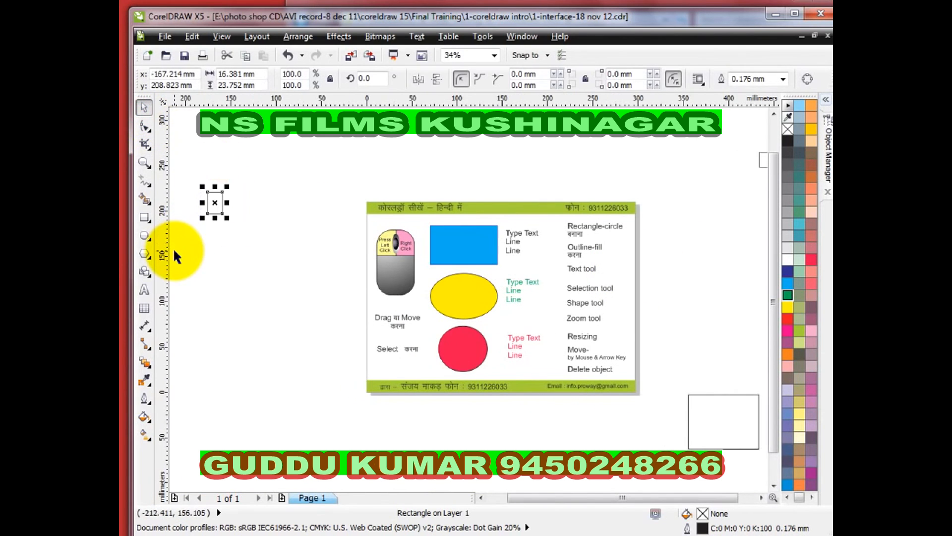
key(Delete)
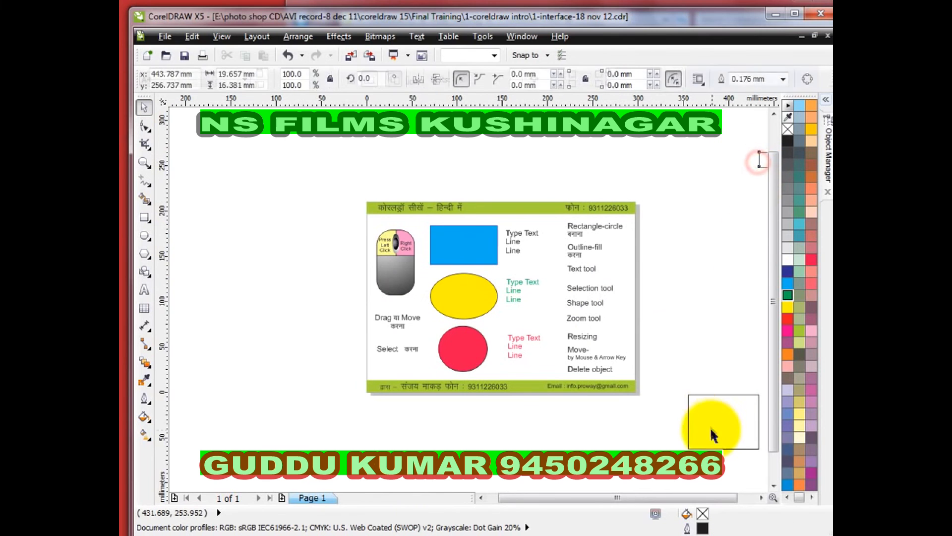
click(703, 395)
key(Delete)
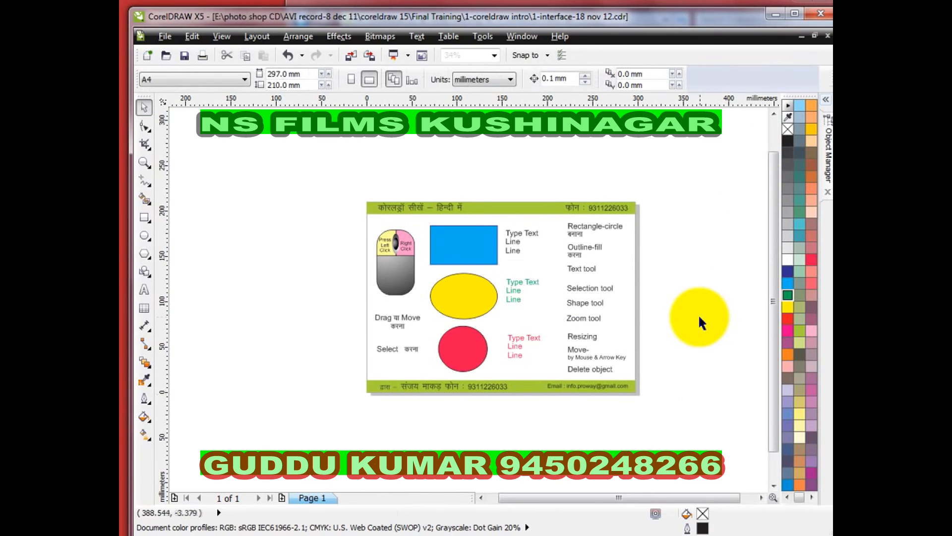
Italicize the letters "ype" of "Type" in the black text beside the blue rectangle.
key(F4)
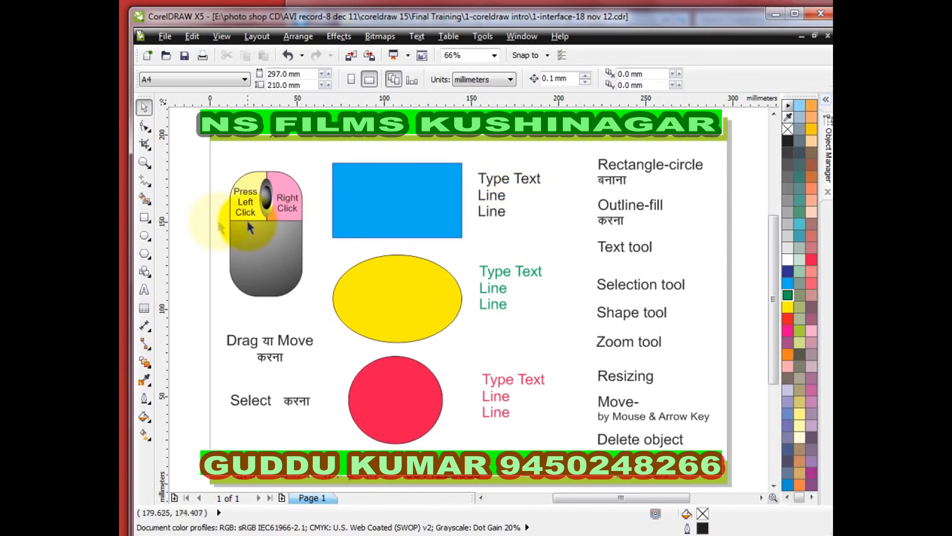
click(144, 289)
click(478, 201)
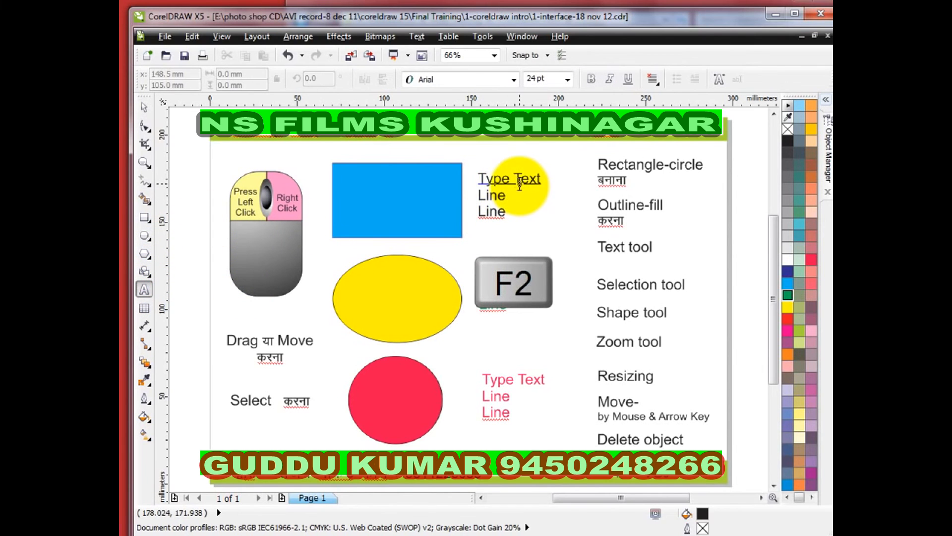
drag(463, 163, 554, 223)
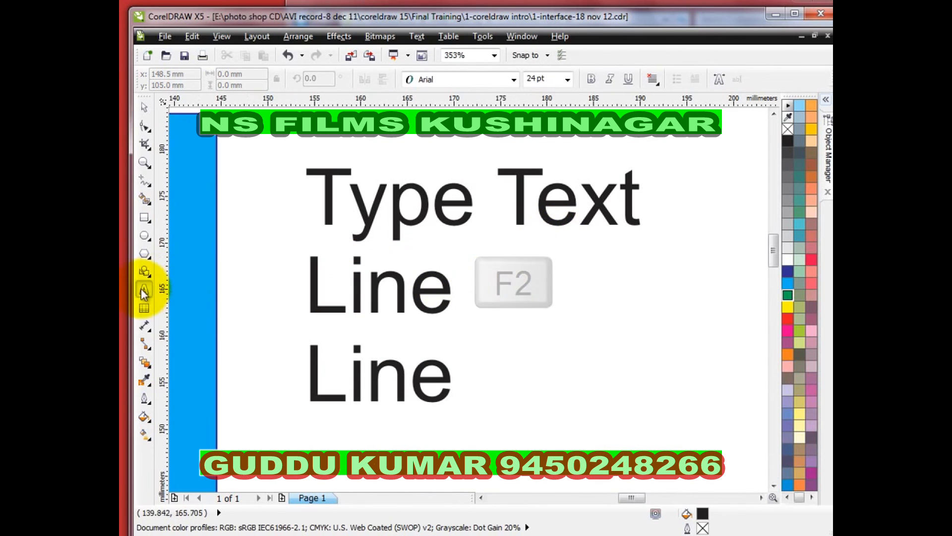
drag(327, 191, 464, 193)
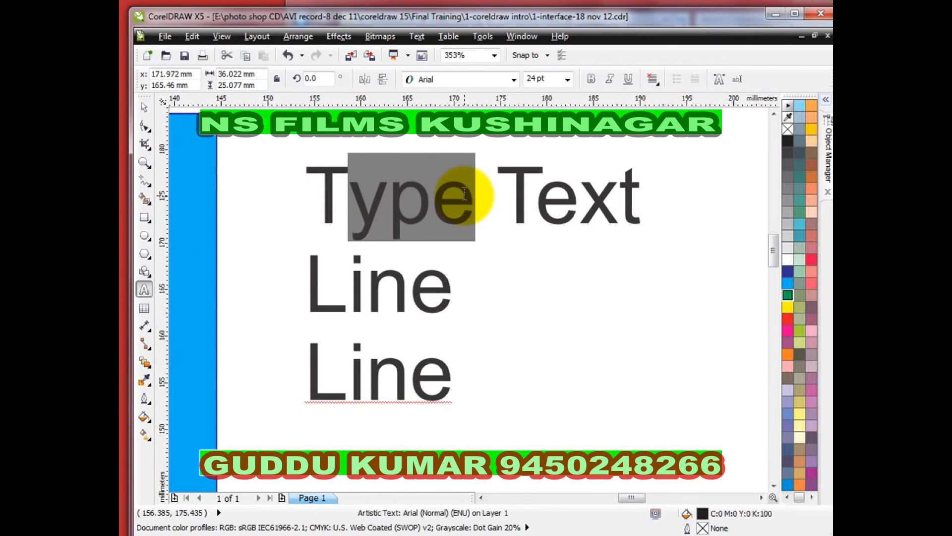
click(610, 79)
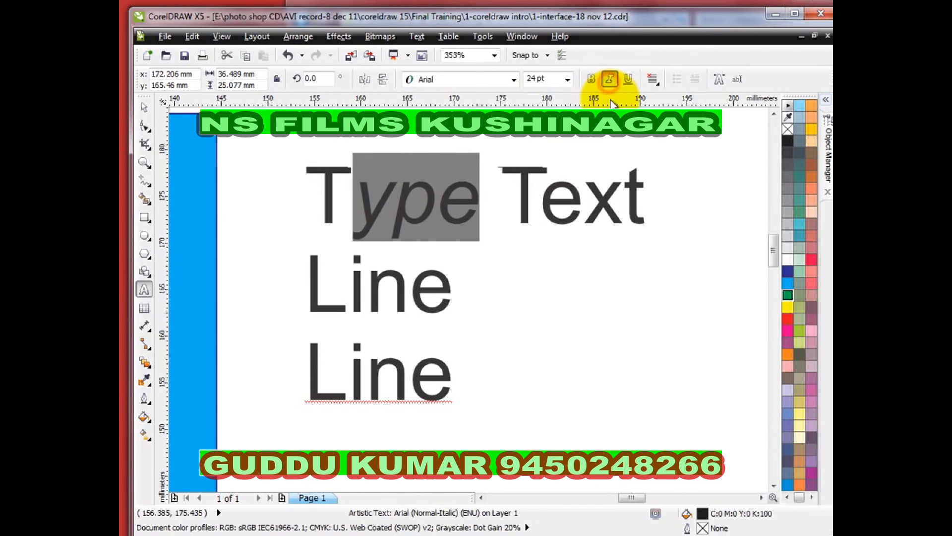
Fit all objects in view, zoom far out until the page is tiny, and fit all objects in view again.
click(144, 107)
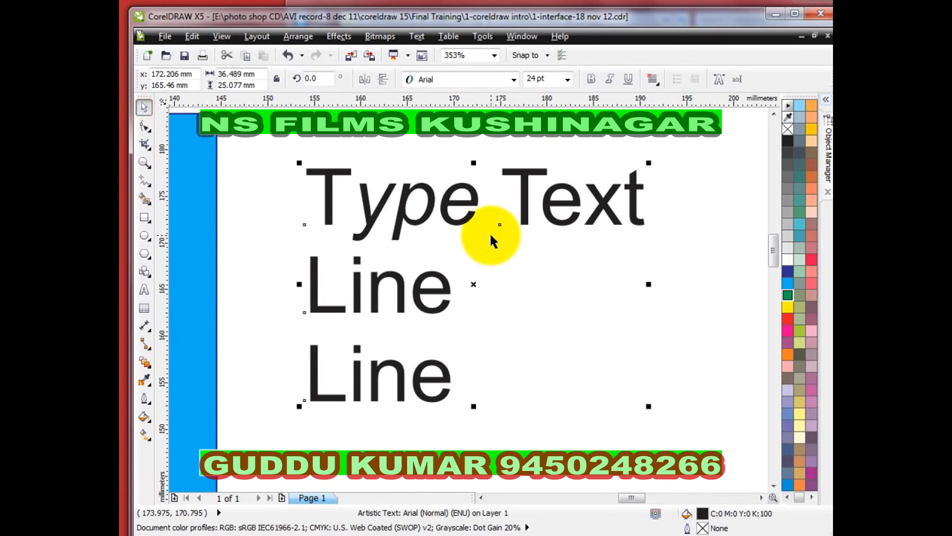
key(F4)
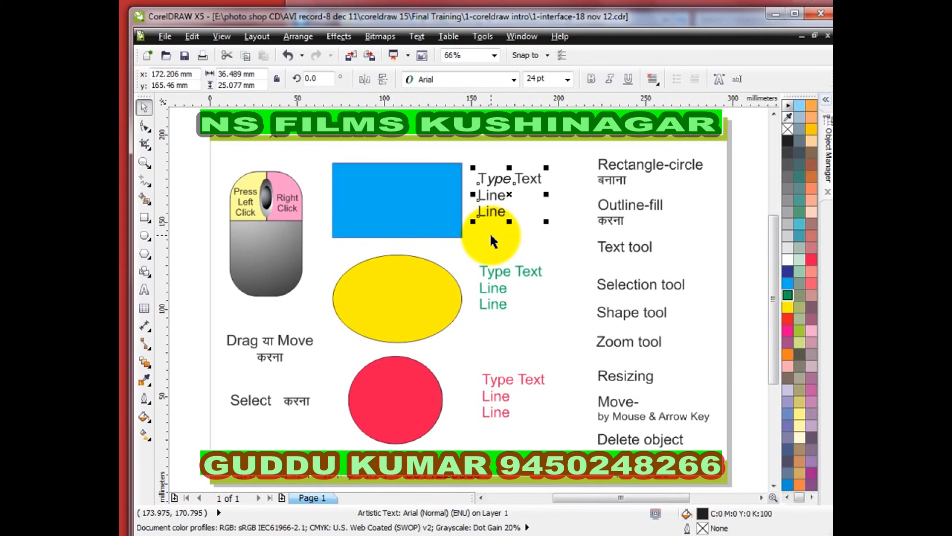
scroll(490, 232, down, 5)
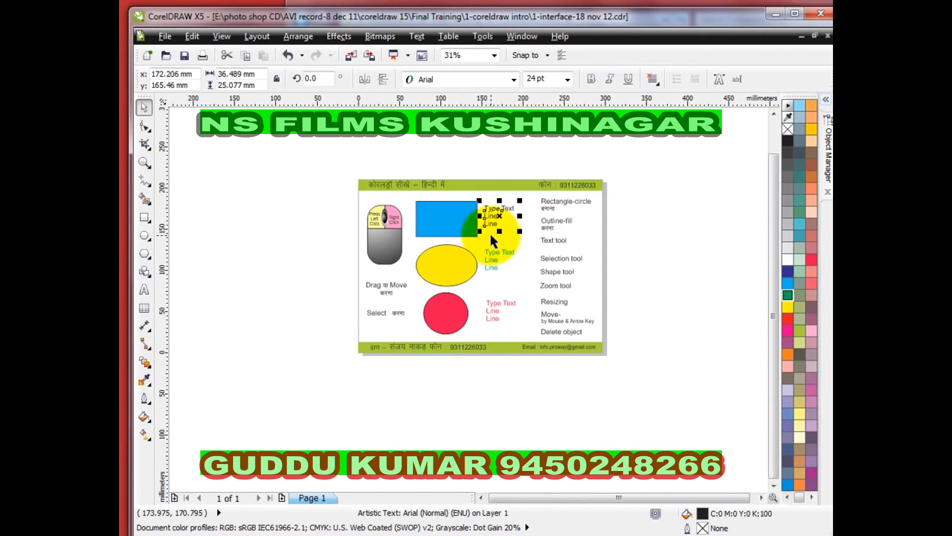
scroll(492, 240, down, 2)
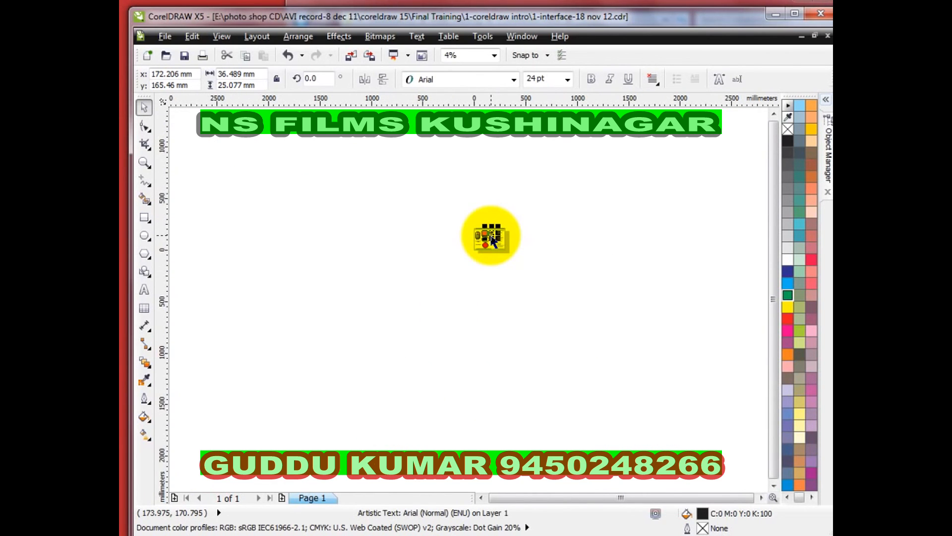
key(F4)
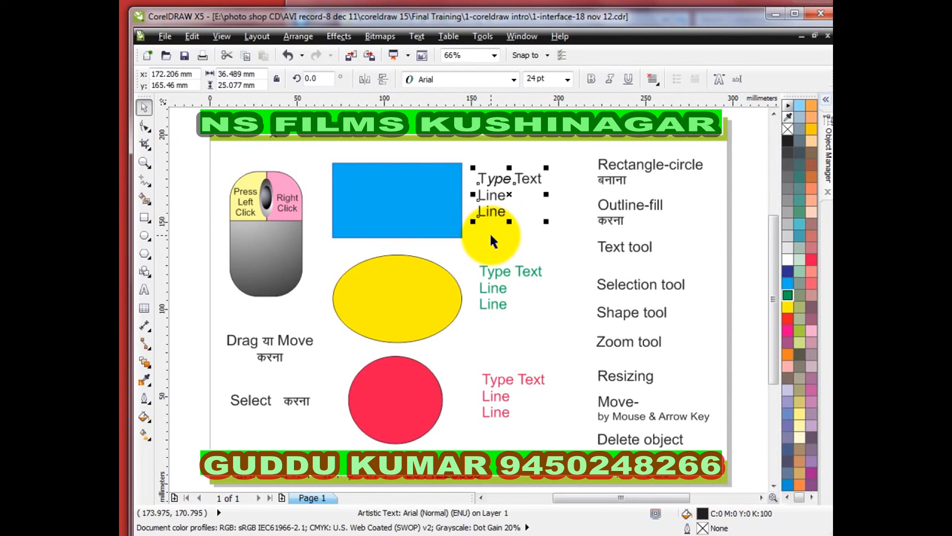
Zoom in on the green text beside the yellow ellipse, and return to the view of all objects.
key(z)
drag(444, 248, 558, 331)
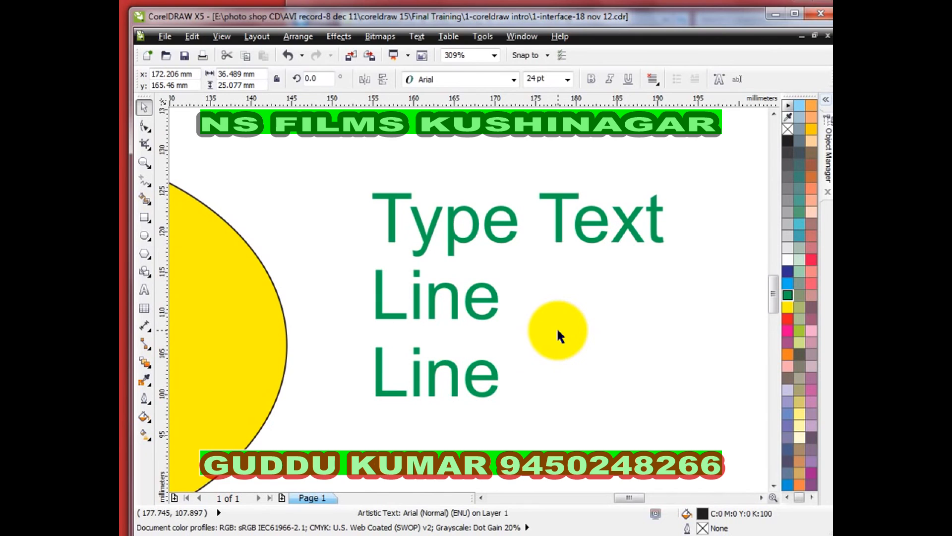
key(F4)
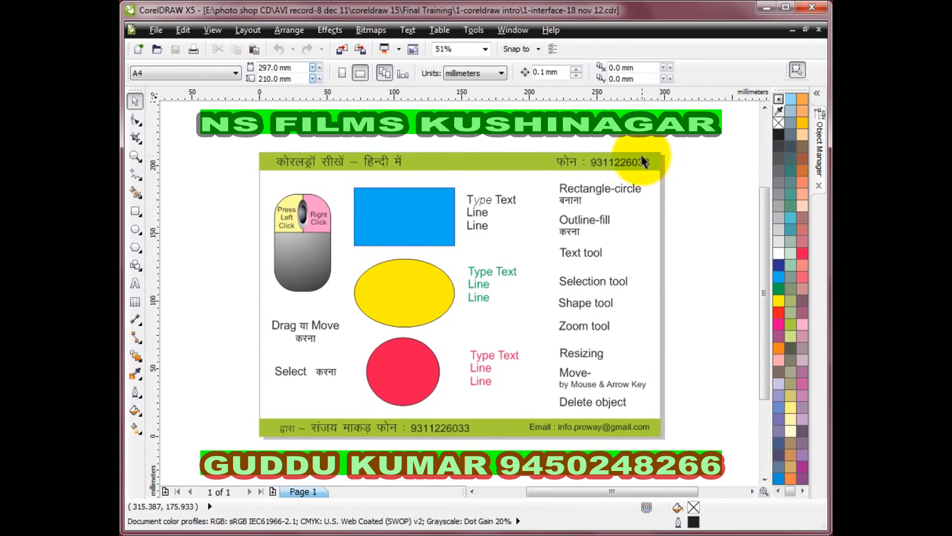
Draw an unfilled rectangle about 107 by 59 mm across the page's left edge, overlapping the mouse graphic.
click(135, 211)
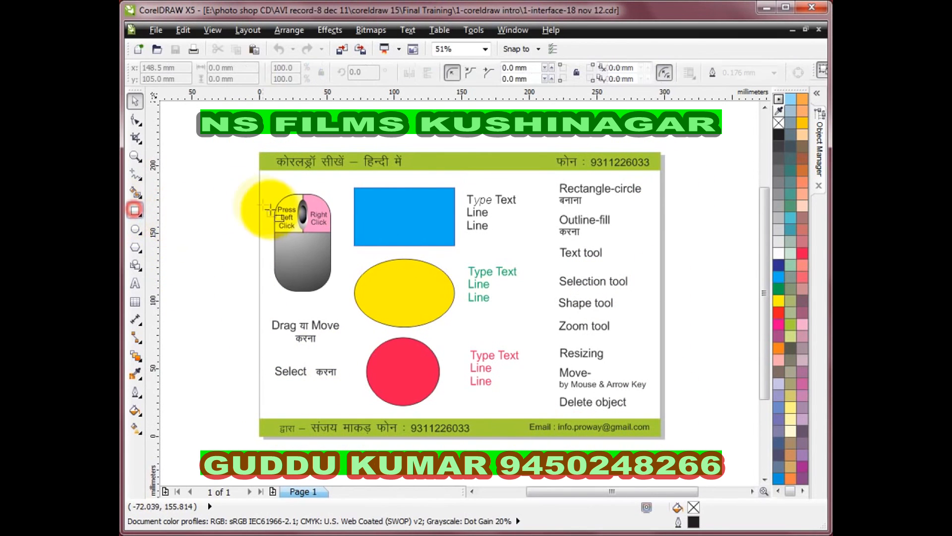
drag(193, 187, 340, 266)
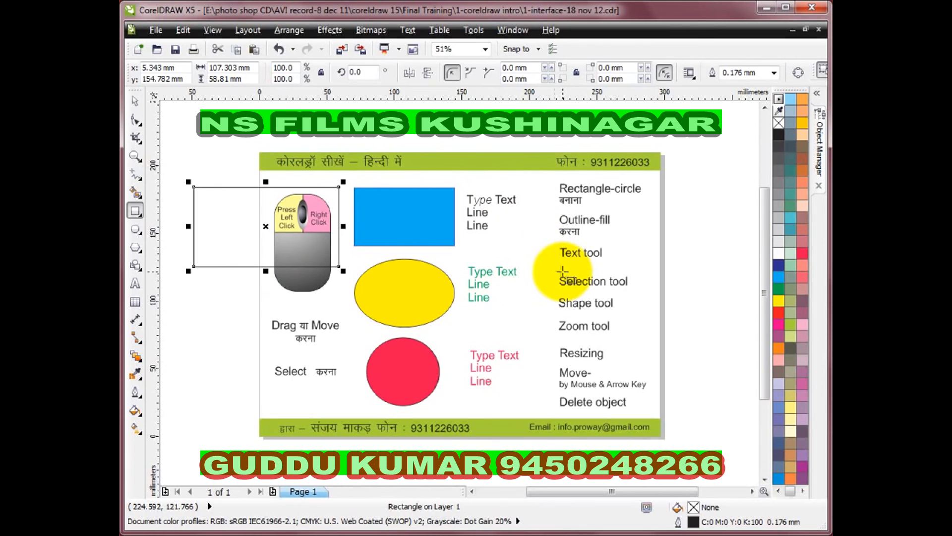
Draw two rectangles above the page, about 58 by 14 mm filled orange and about 65 by 9 mm filled brown.
drag(586, 113, 665, 131)
click(802, 123)
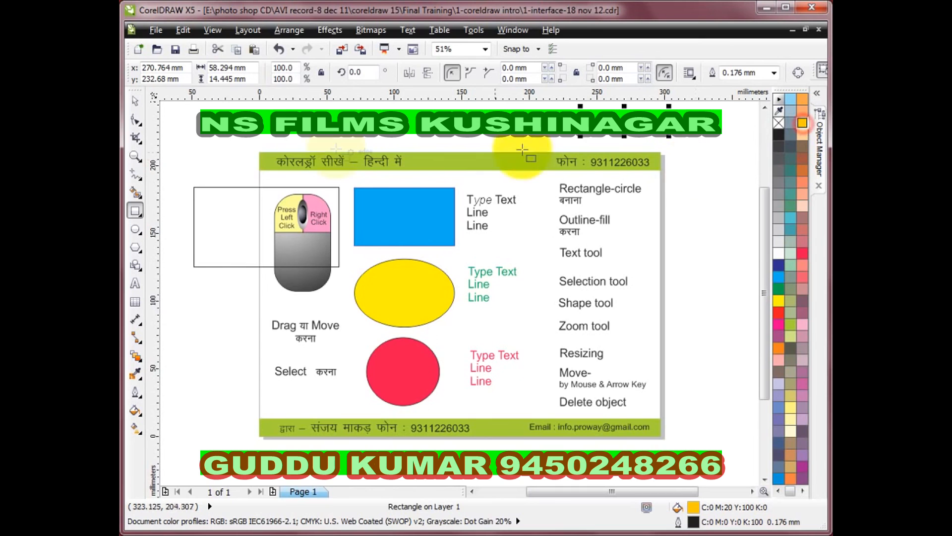
drag(217, 114, 306, 126)
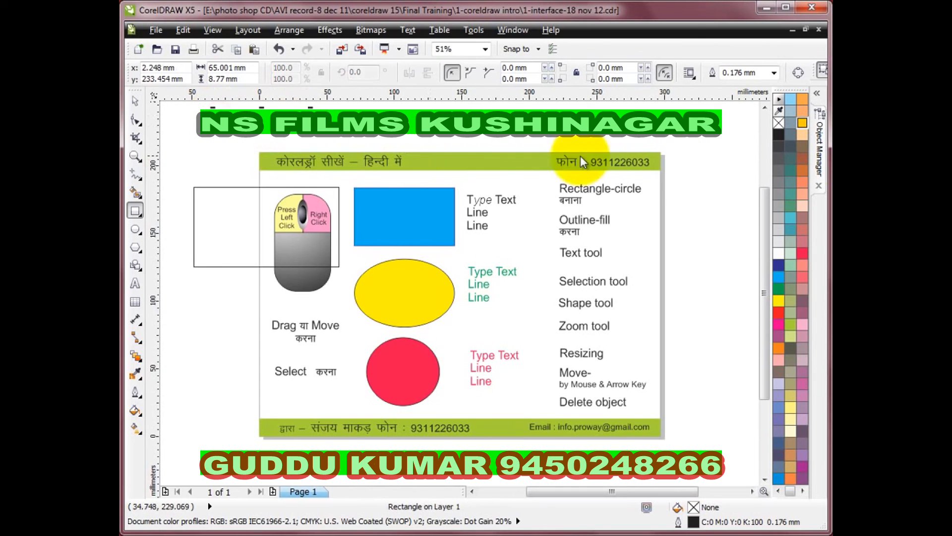
click(802, 158)
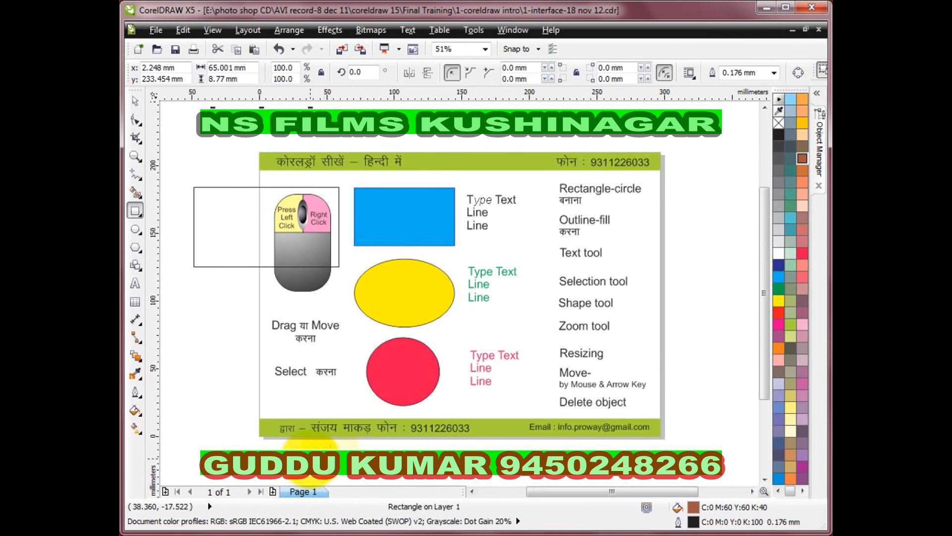
Add two new pages after Page 1, and return to Page 1.
click(273, 491)
click(273, 492)
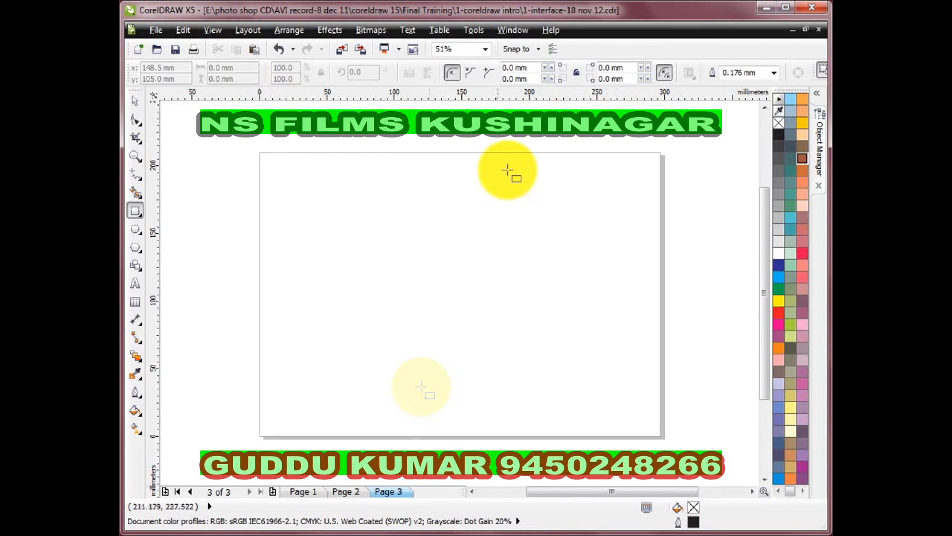
click(297, 492)
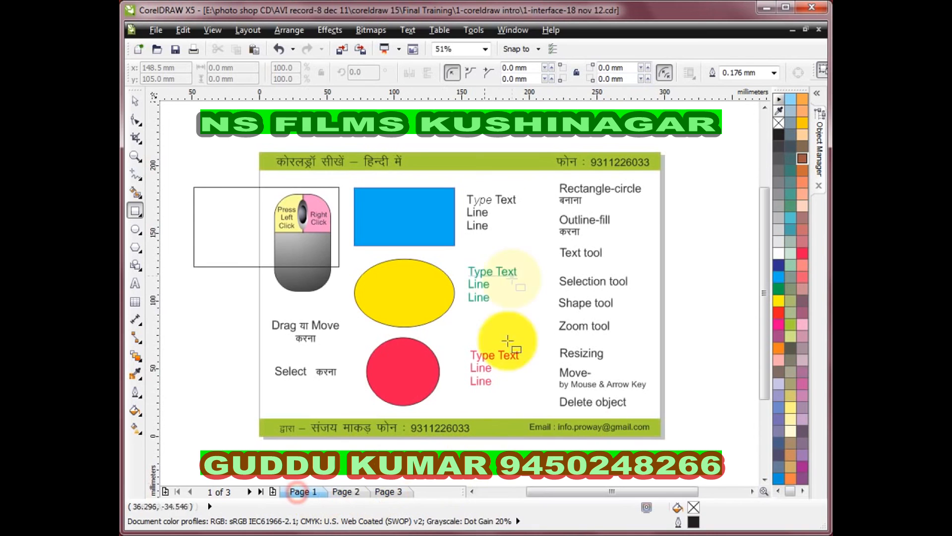
Move the orange rectangle from above the page onto Page 1, just above the black text.
click(135, 101)
click(272, 125)
click(635, 120)
drag(633, 125, 509, 180)
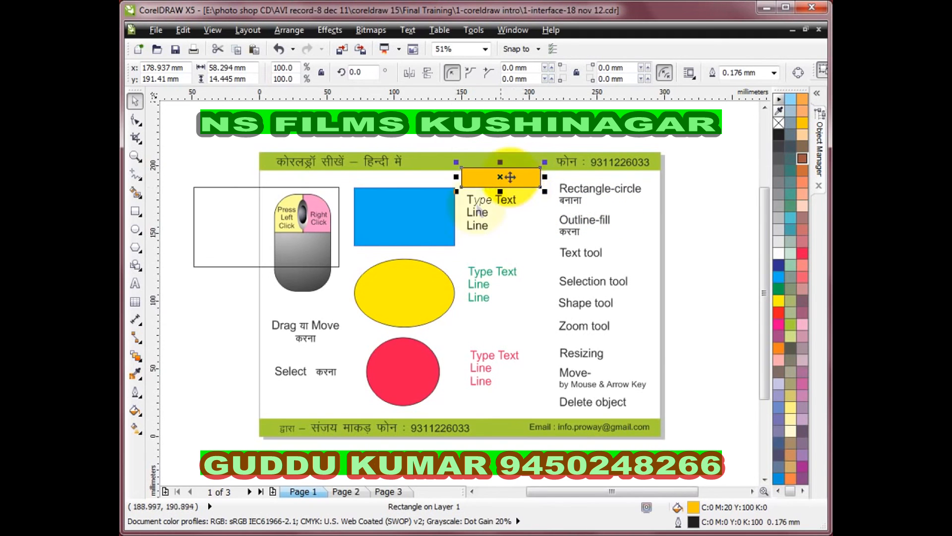
Move the brown rectangle from above the page onto the middle of Page 2.
click(342, 492)
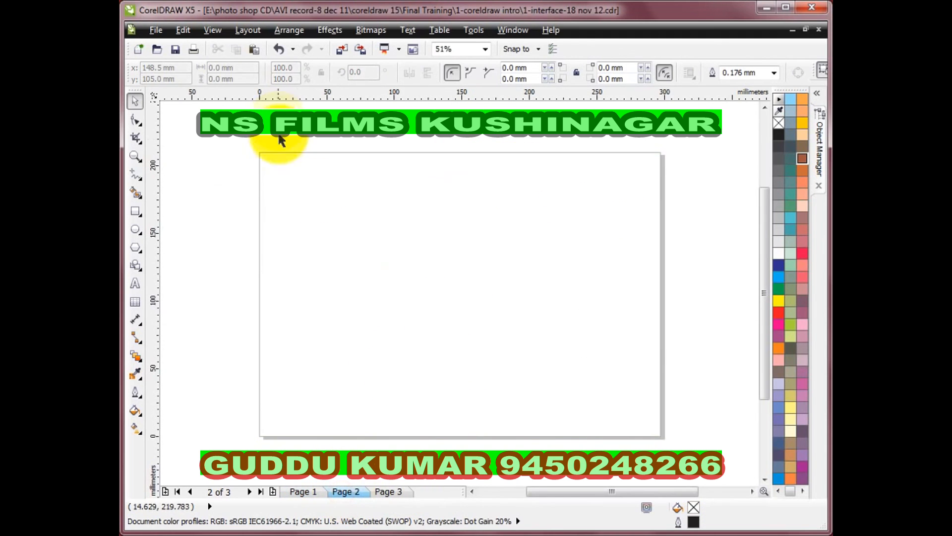
click(278, 119)
drag(279, 120, 462, 268)
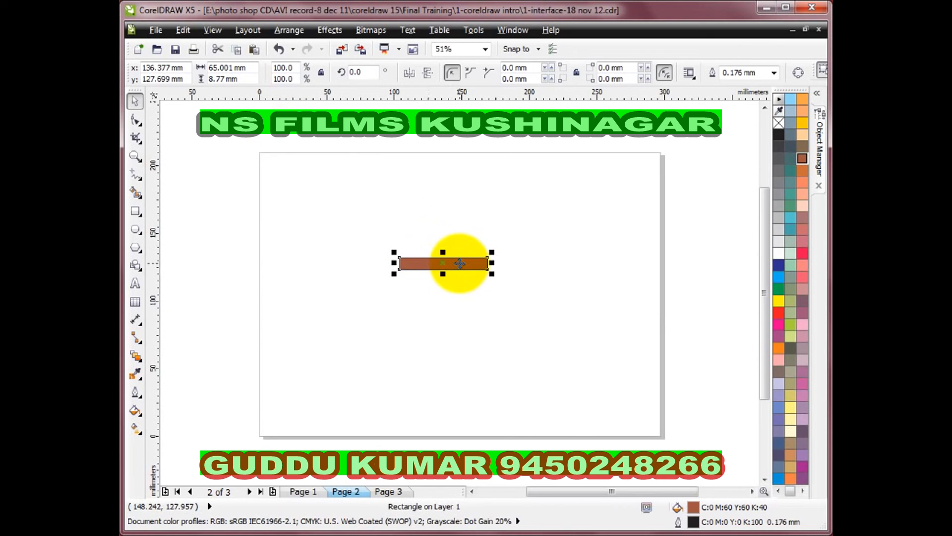
Look through Pages 1, 2 and 3 to compare which objects each contains, and return to Page 1.
click(303, 492)
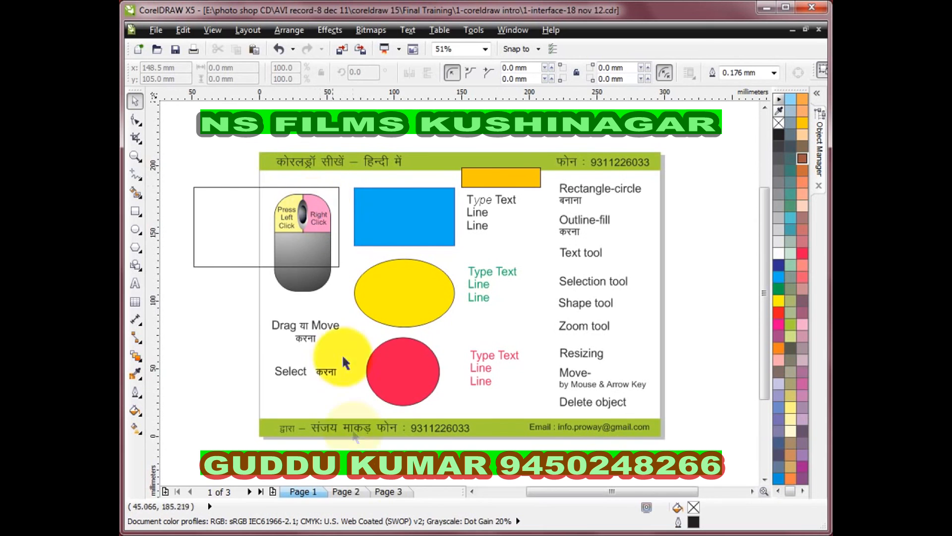
click(346, 492)
click(389, 491)
click(300, 492)
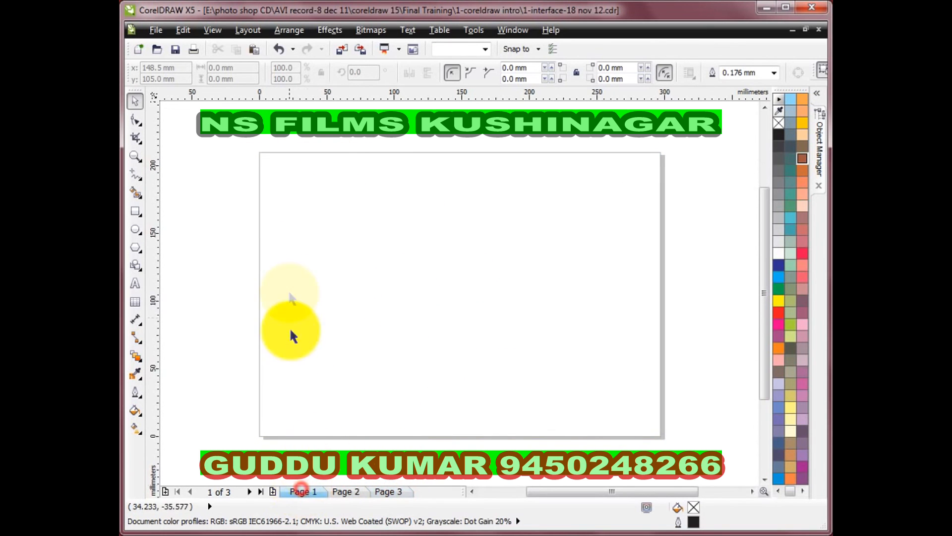
Move the large unfilled rectangle off the mouse graphic to just above Page 1, and fit all objects in view.
click(294, 188)
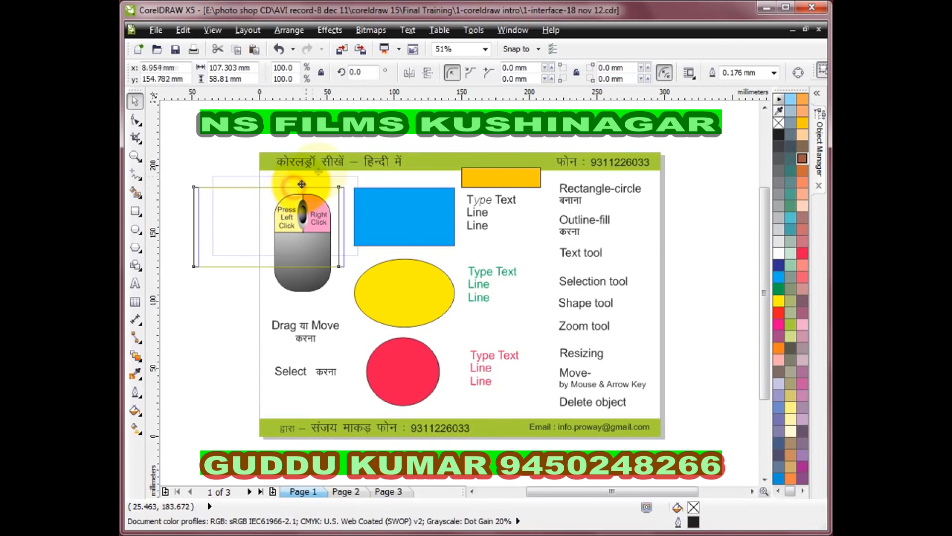
drag(257, 122, 499, 126)
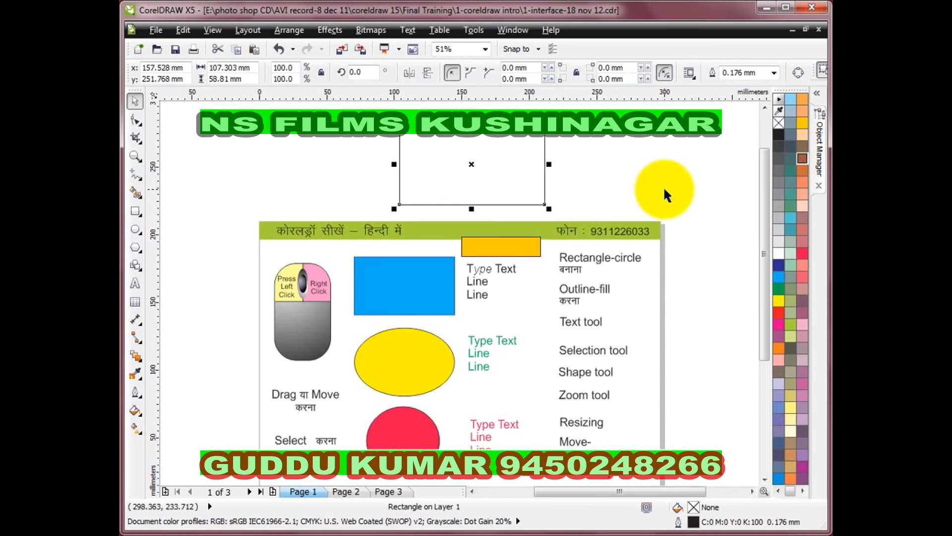
key(F4)
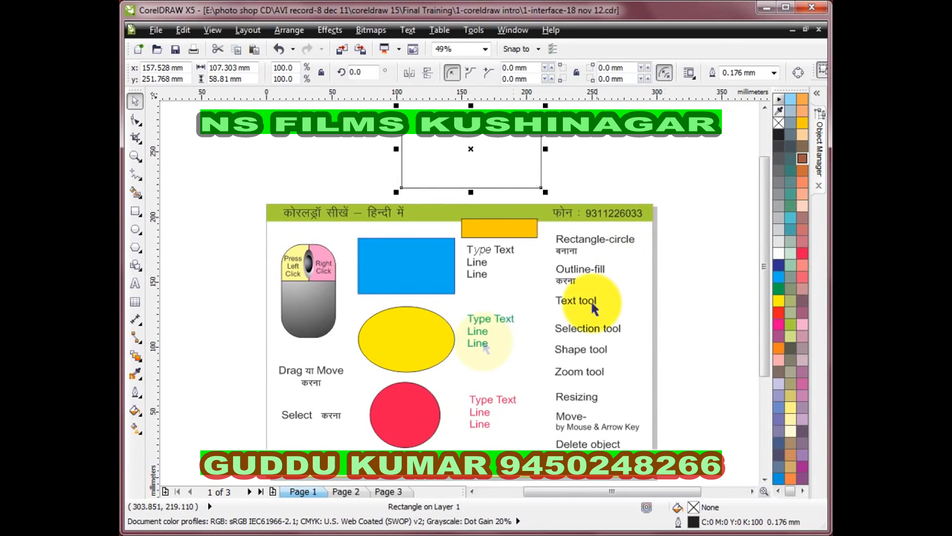